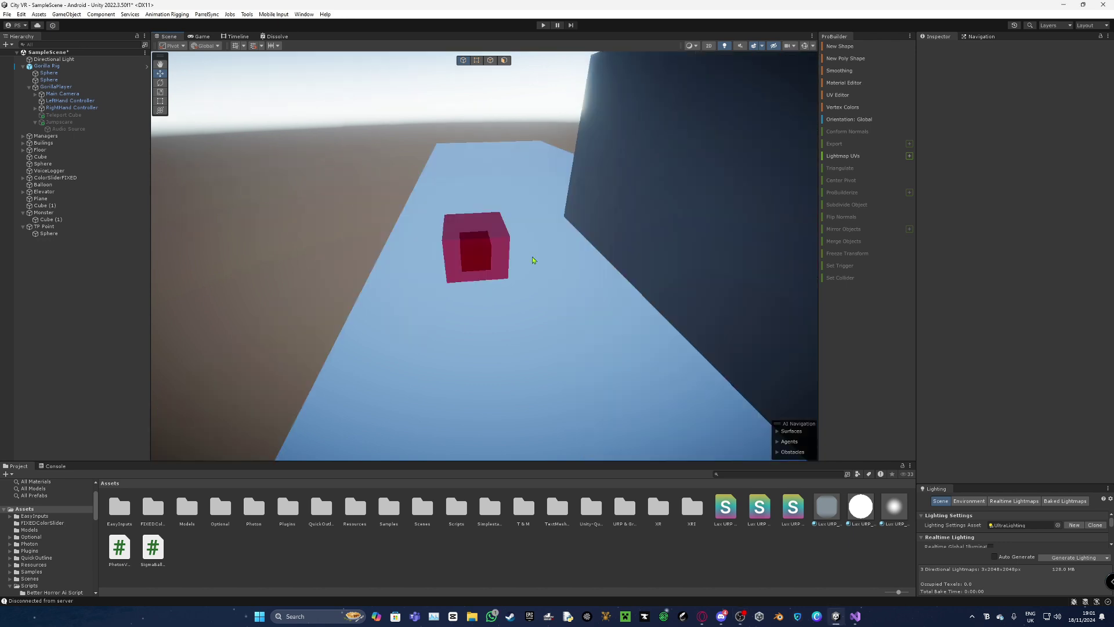
Select the Monster cube in the scene, view it up close, and collapse the TP Point group in the hierarchy.
scroll(530, 226, "up", 4)
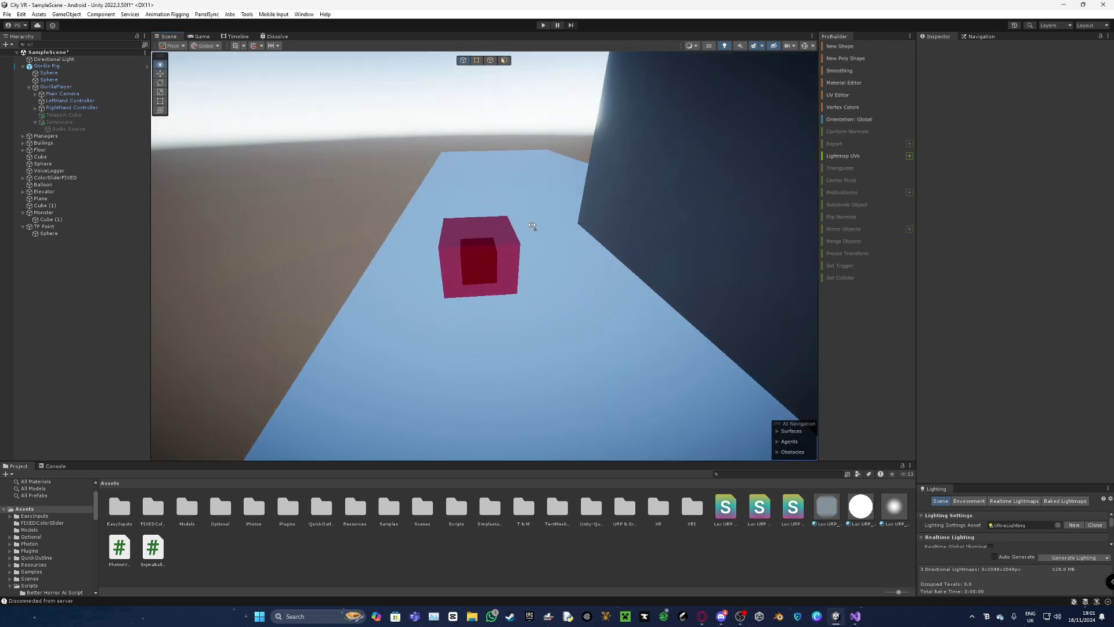
left_click(508, 268)
left_click(509, 270)
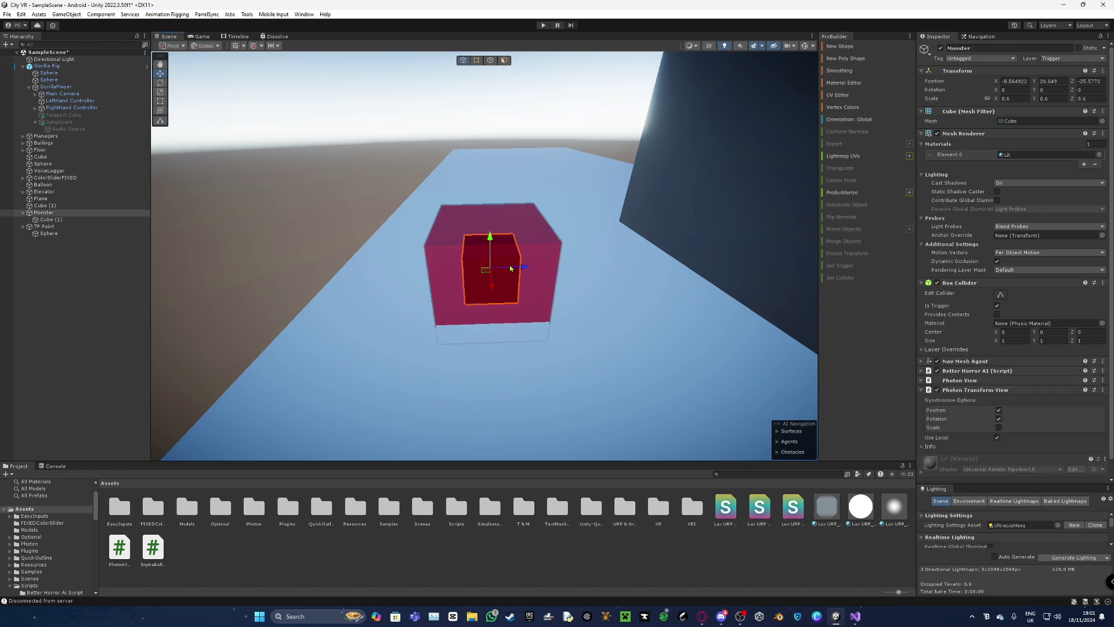
scroll(509, 271, "up", 5)
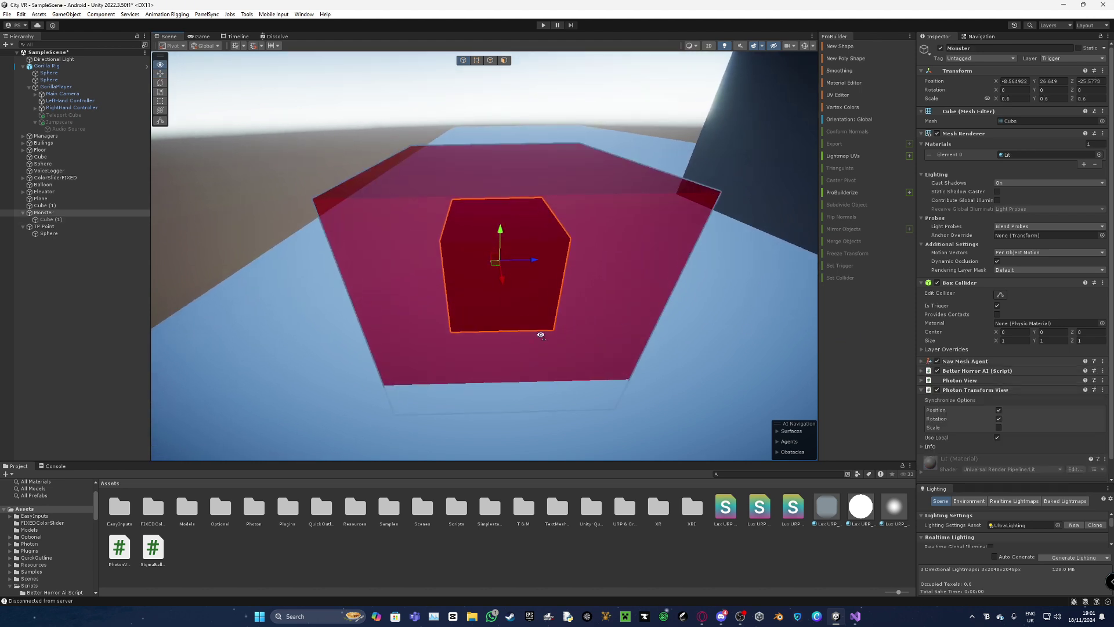
scroll(540, 335, "up", 3)
scroll(513, 269, "up", 2)
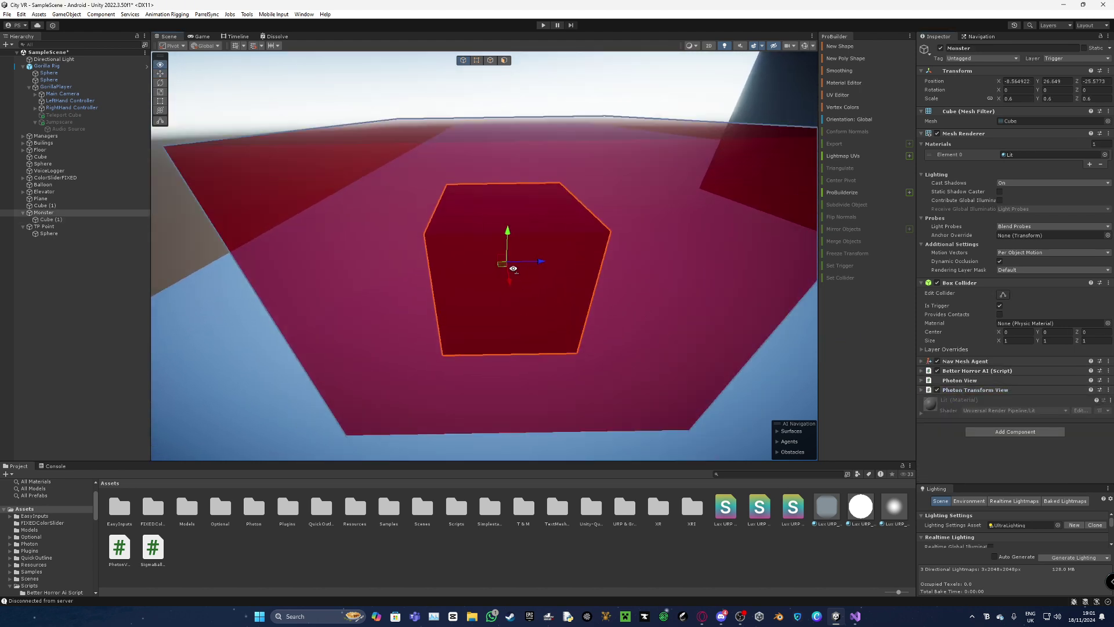
right_click_drag(513, 268, 517, 261)
scroll(517, 261, "down", 6)
left_click(48, 212)
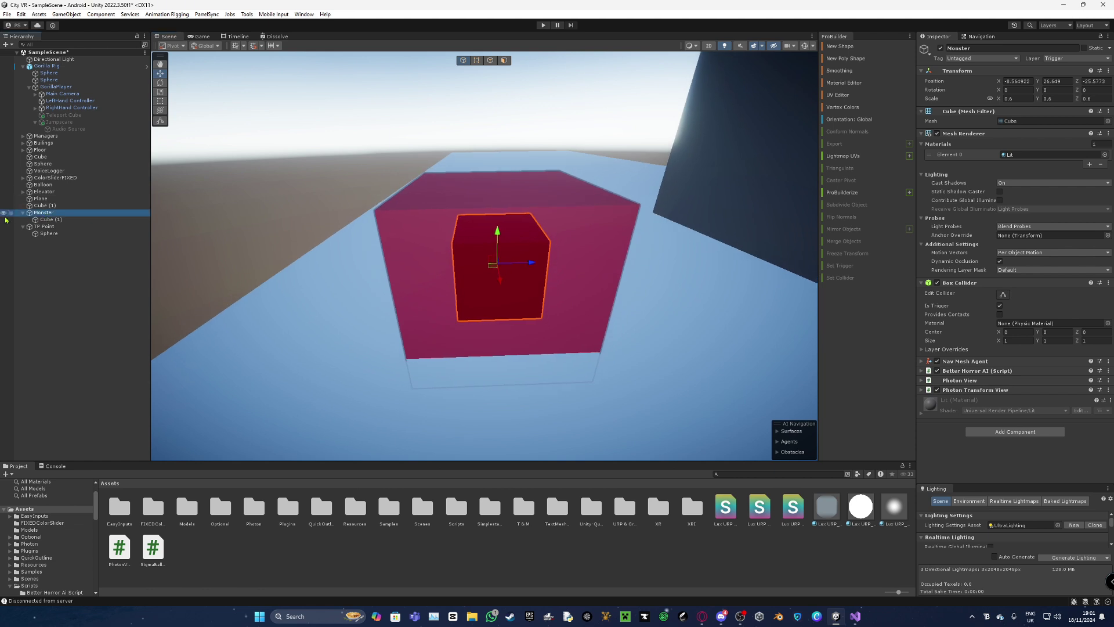
left_click(22, 226)
scroll(697, 226, "up", 4)
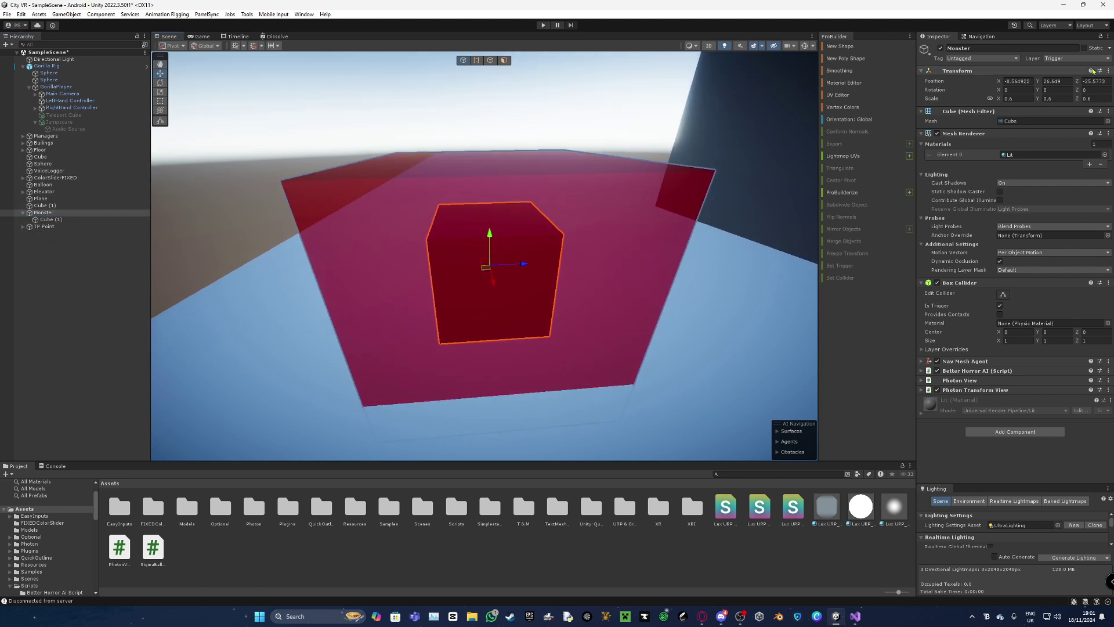
scroll(489, 266, "down", 4)
scroll(673, 254, "up", 3)
scroll(674, 253, "down", 4)
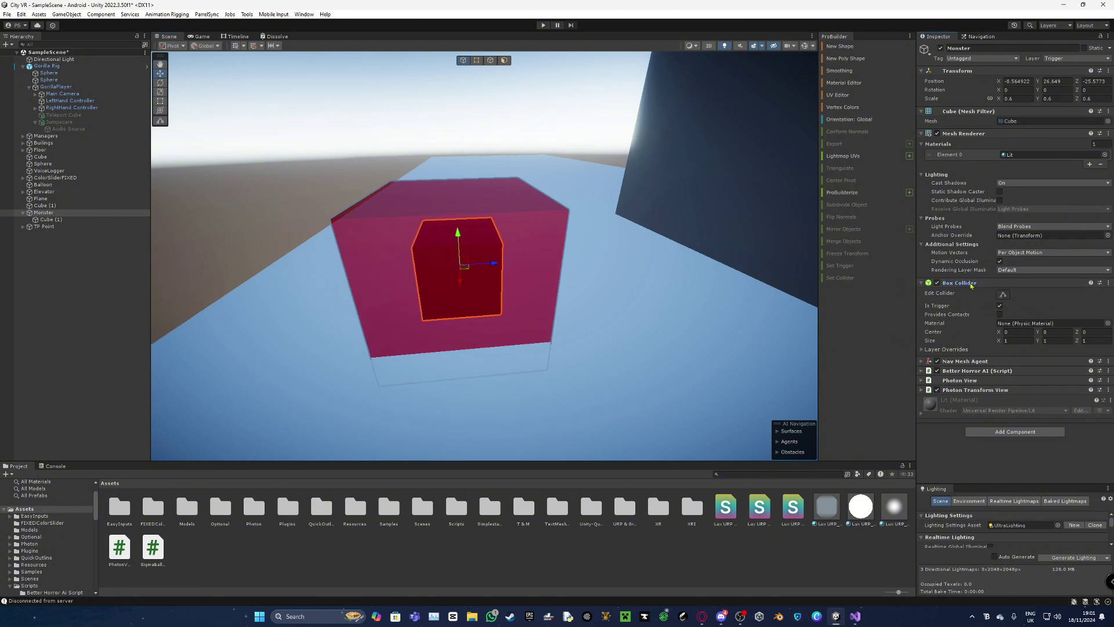
Collapse the Monster's Box Collider, check its Nav Mesh Agent settings, and expand the Better Horror AI script.
left_click(963, 284)
left_click(960, 293)
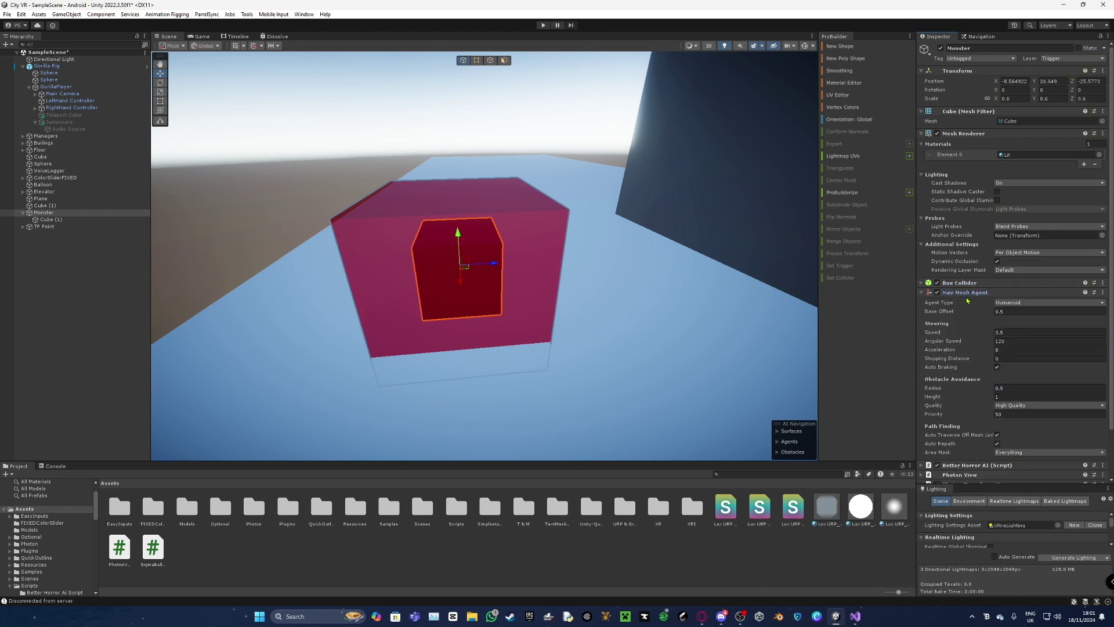
left_click(963, 293)
left_click(966, 301)
scroll(987, 302, "down", 3)
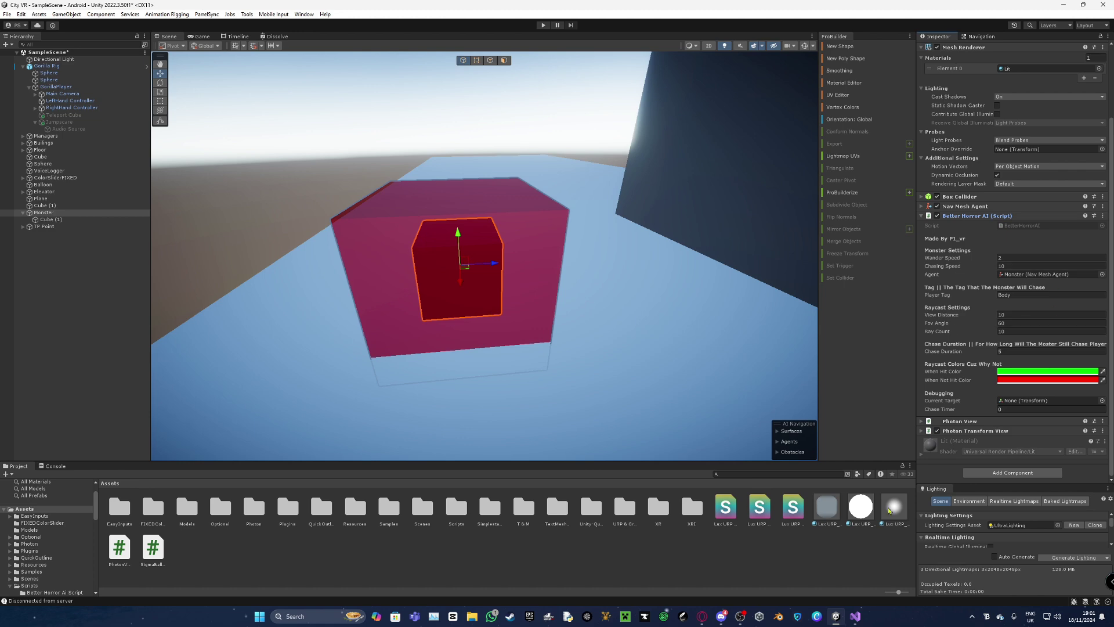
Switch to Discord to view The Coding Hub's quick-script-finding channel and return to Unity.
left_click(721, 616)
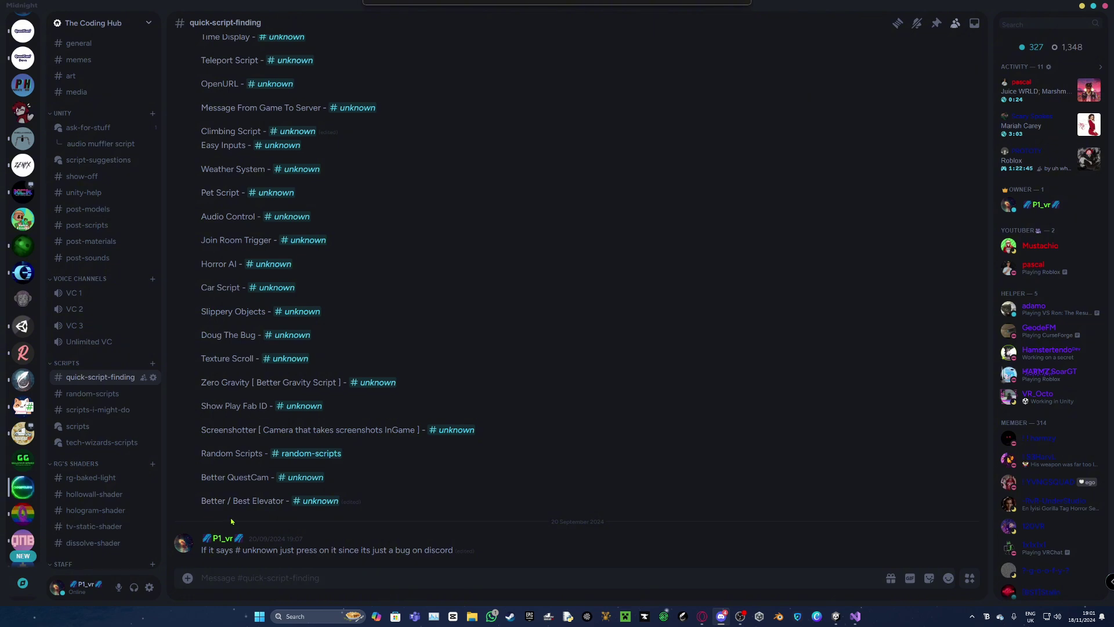
left_click_drag(1059, 4, 1113, 61)
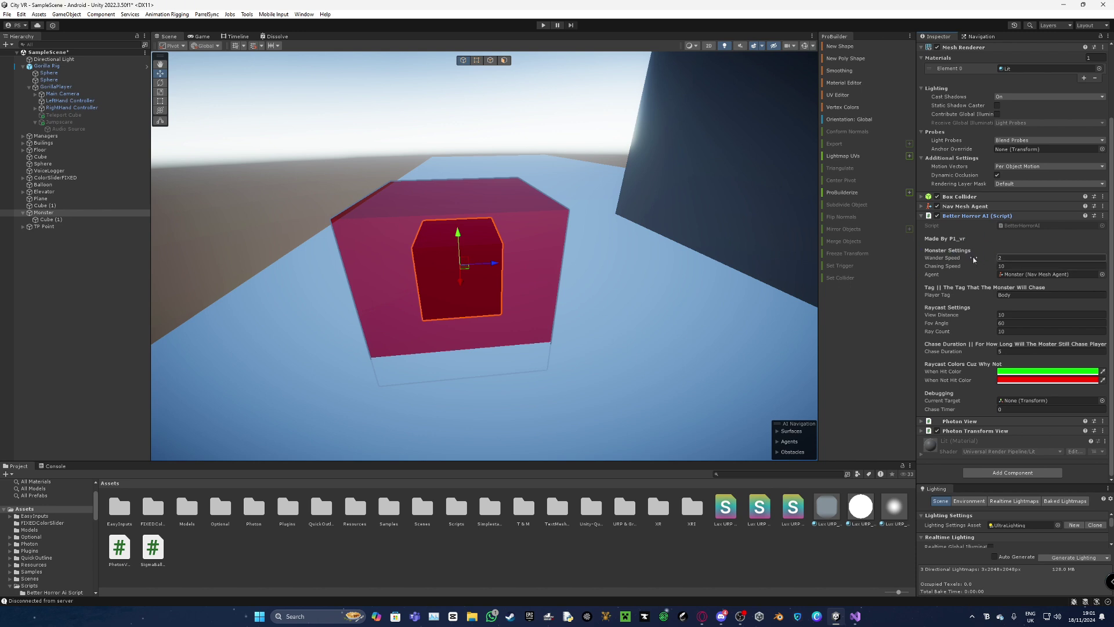
Examine the Monster from other angles and locate the component referenced as Agent in its Better Horror AI script.
left_click_drag(581, 267, 531, 206, "alt")
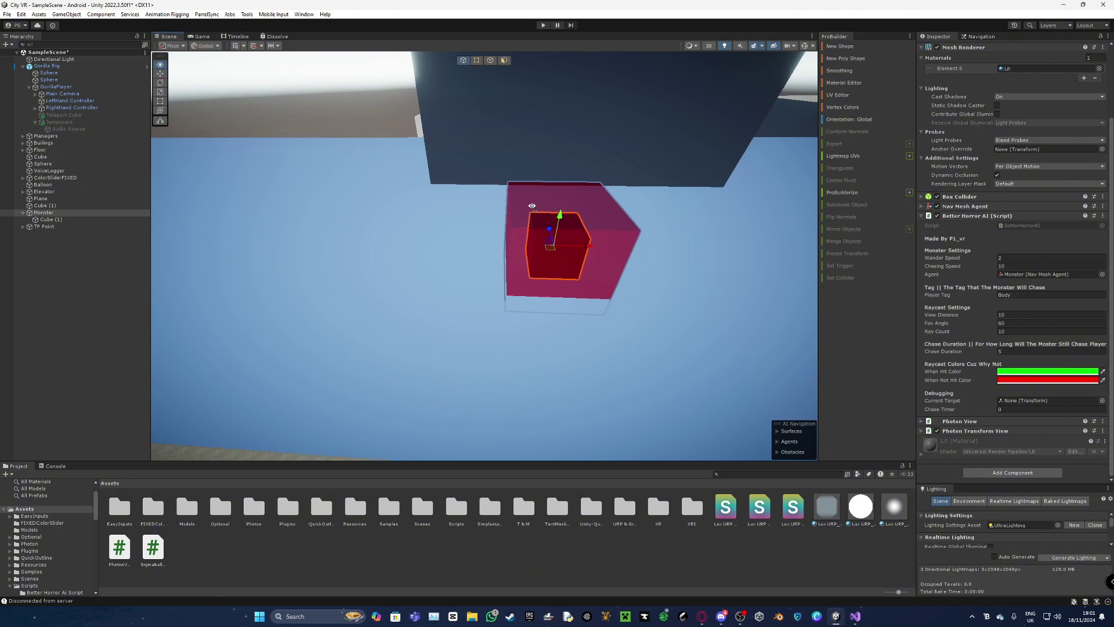
right_click_drag(532, 206, 562, 208)
scroll(632, 267, "down", 3)
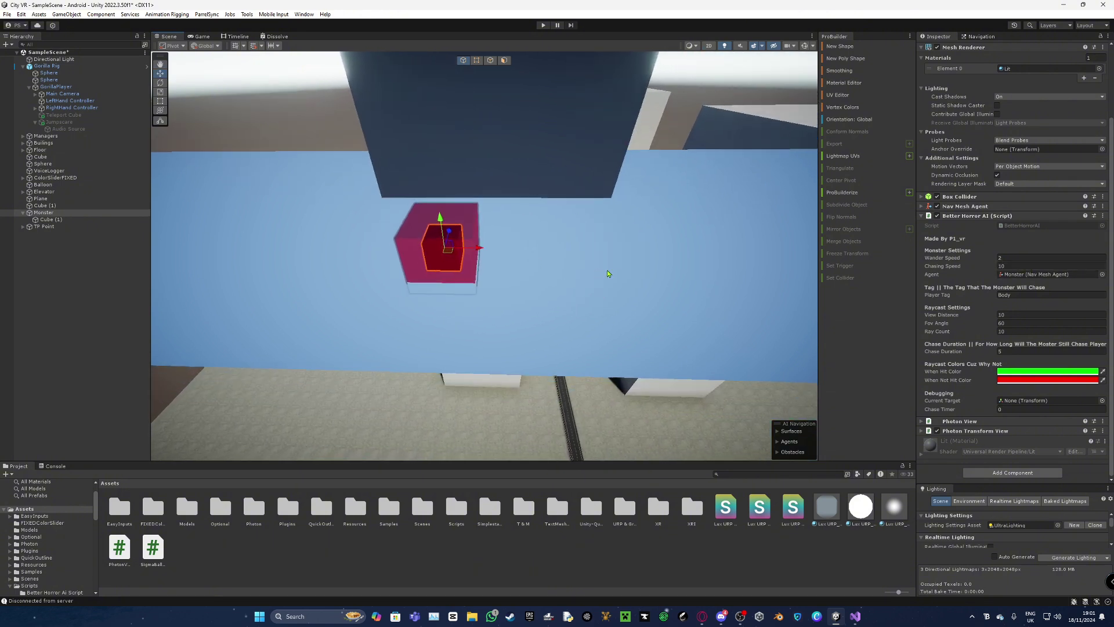
key("Left")
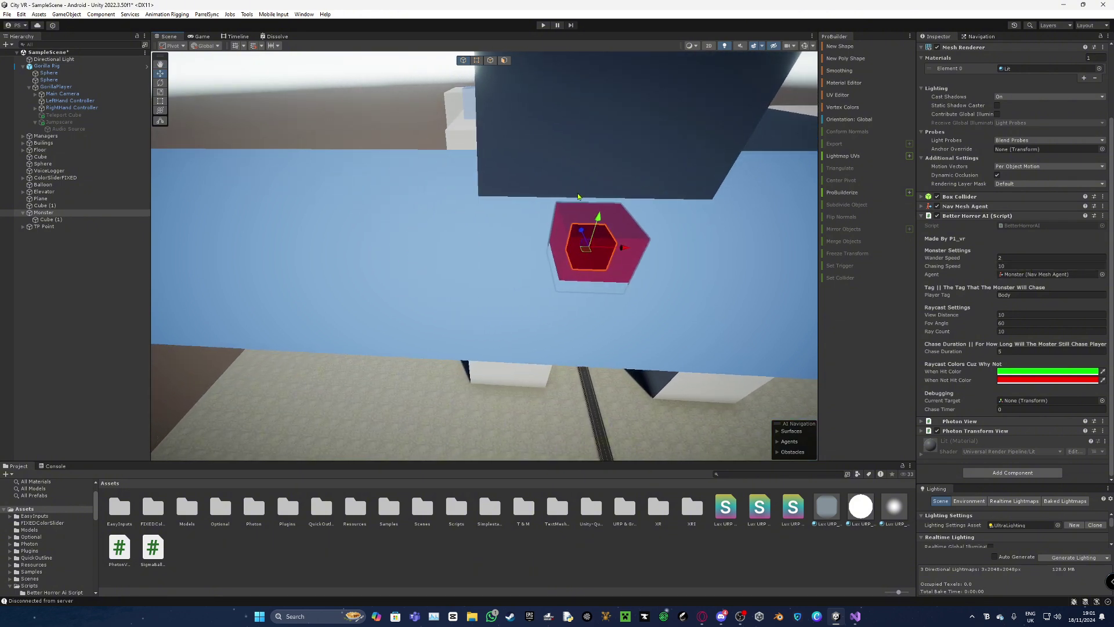
key("f")
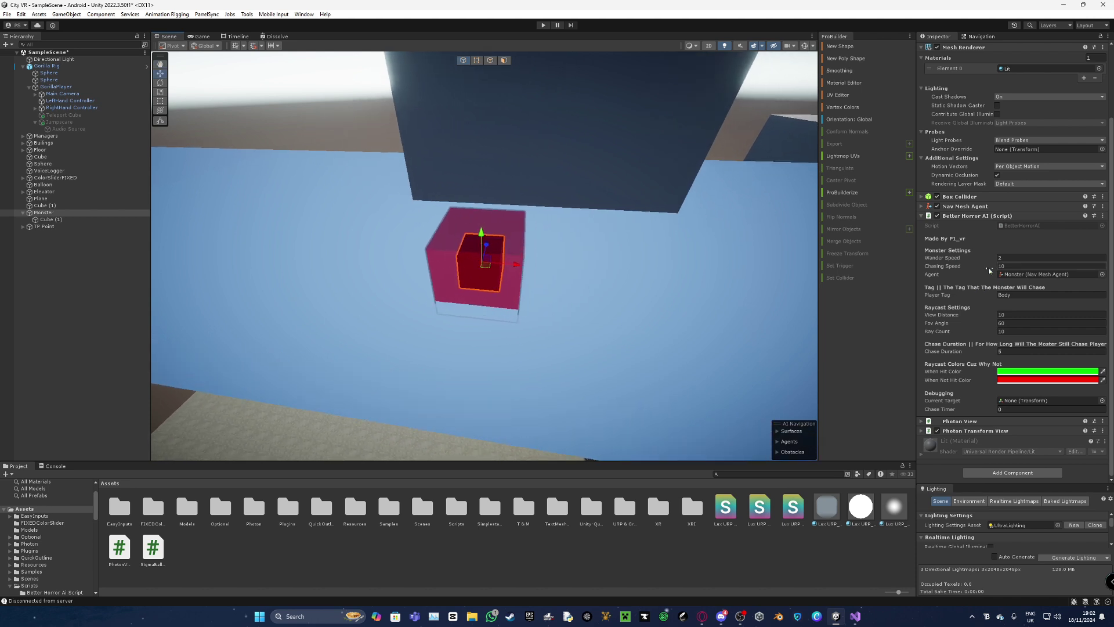
left_click(1037, 275)
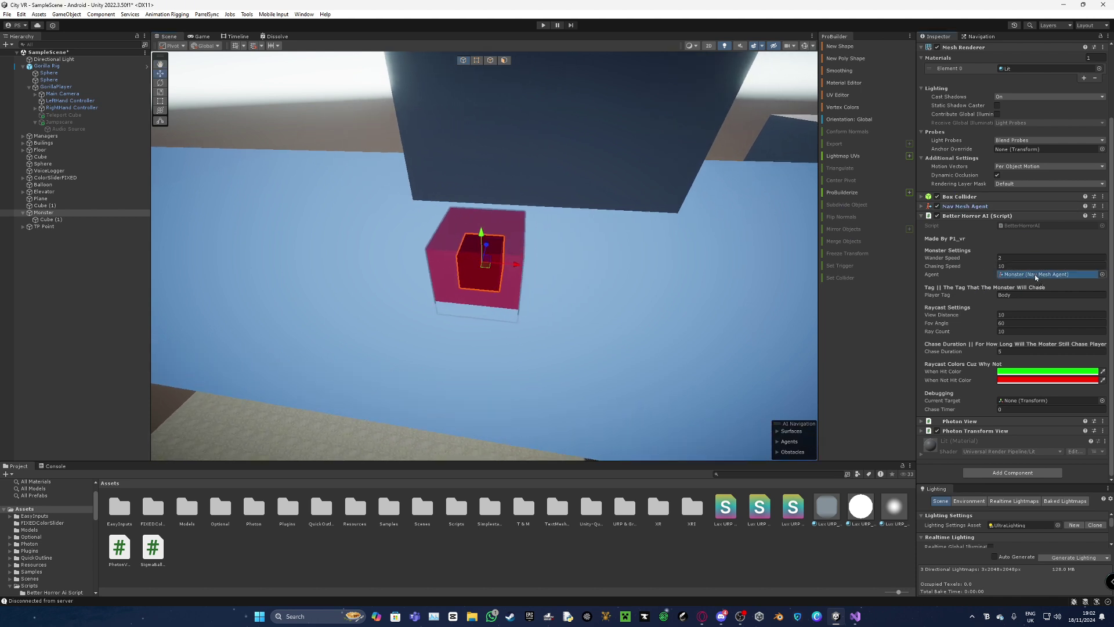
left_click_drag(1035, 278, 1035, 276)
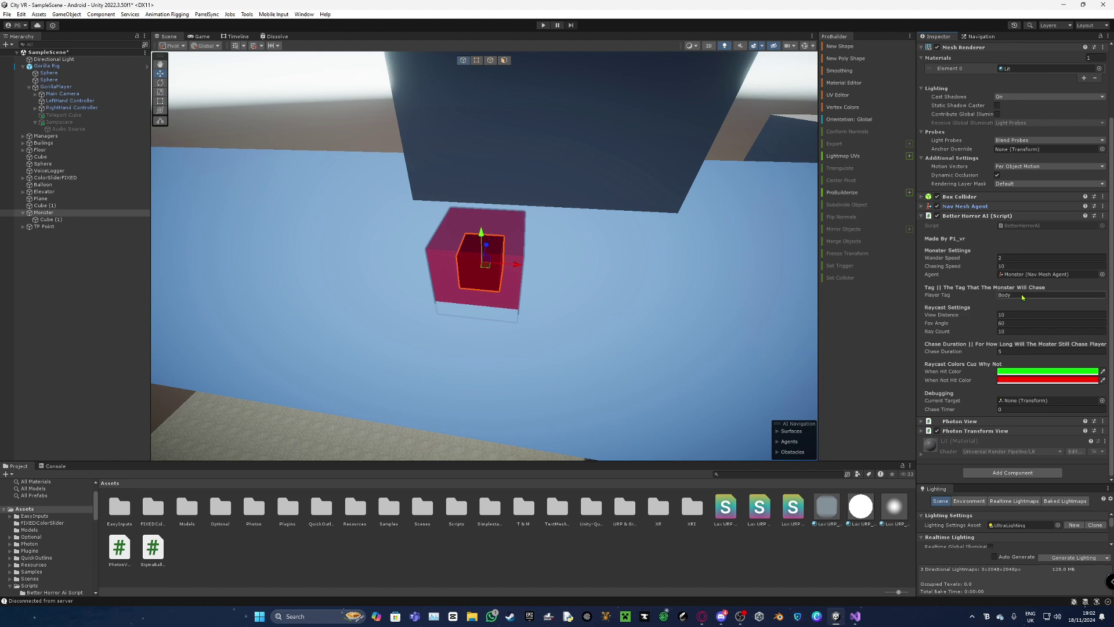
Open the Player prefab from Resources/PhotonVR and select the Capsule under Body.
double_click(347, 518)
double_click(153, 508)
left_click(215, 505)
double_click(215, 505)
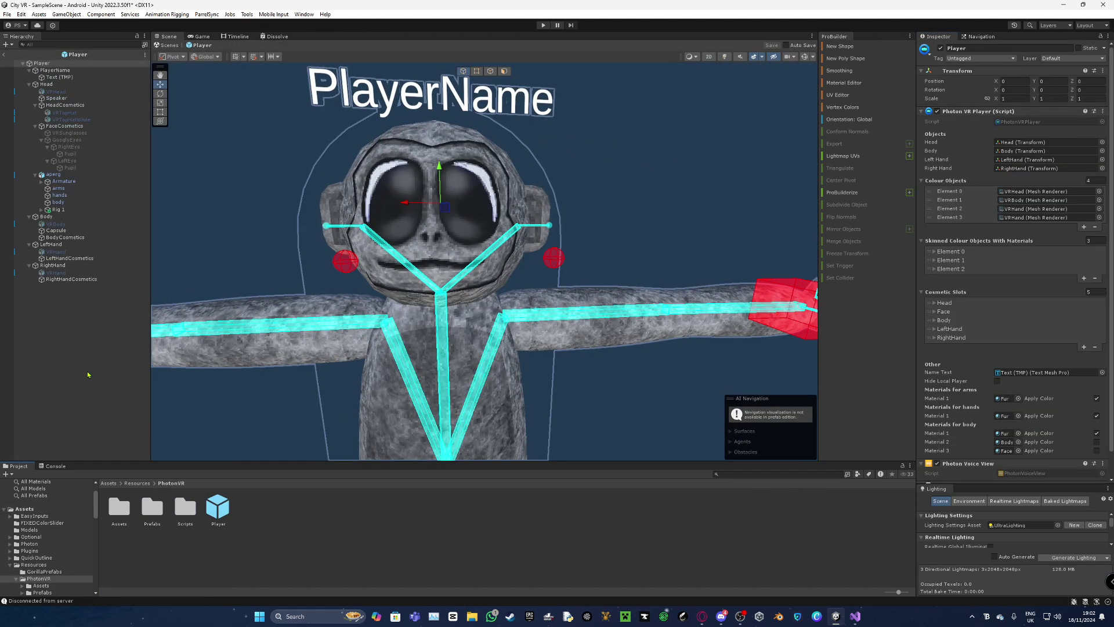
left_click(48, 217)
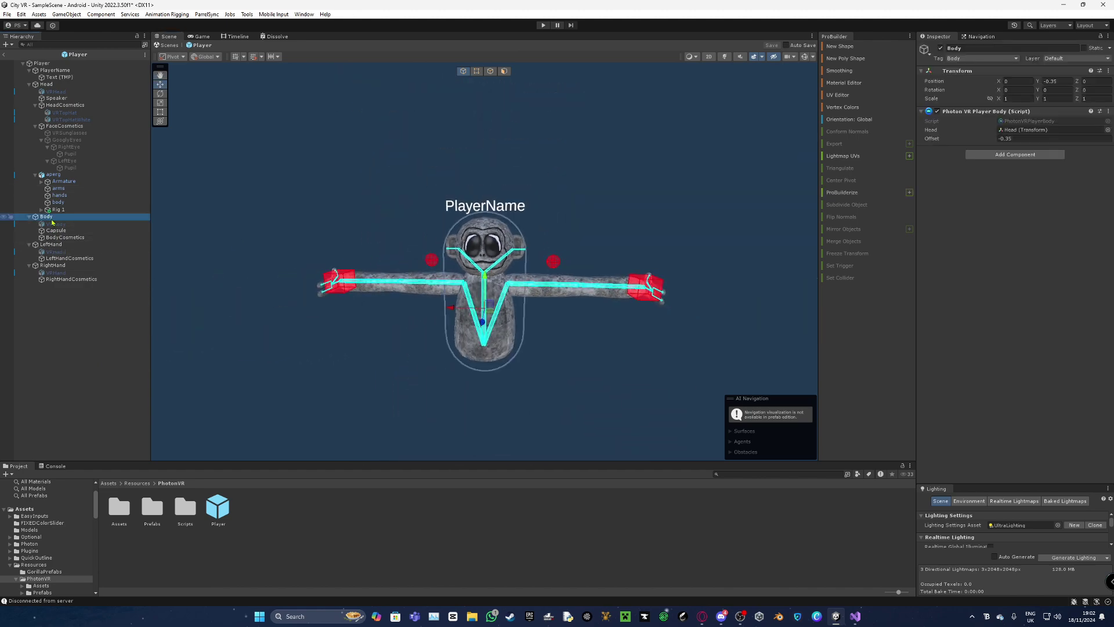
left_click(81, 231)
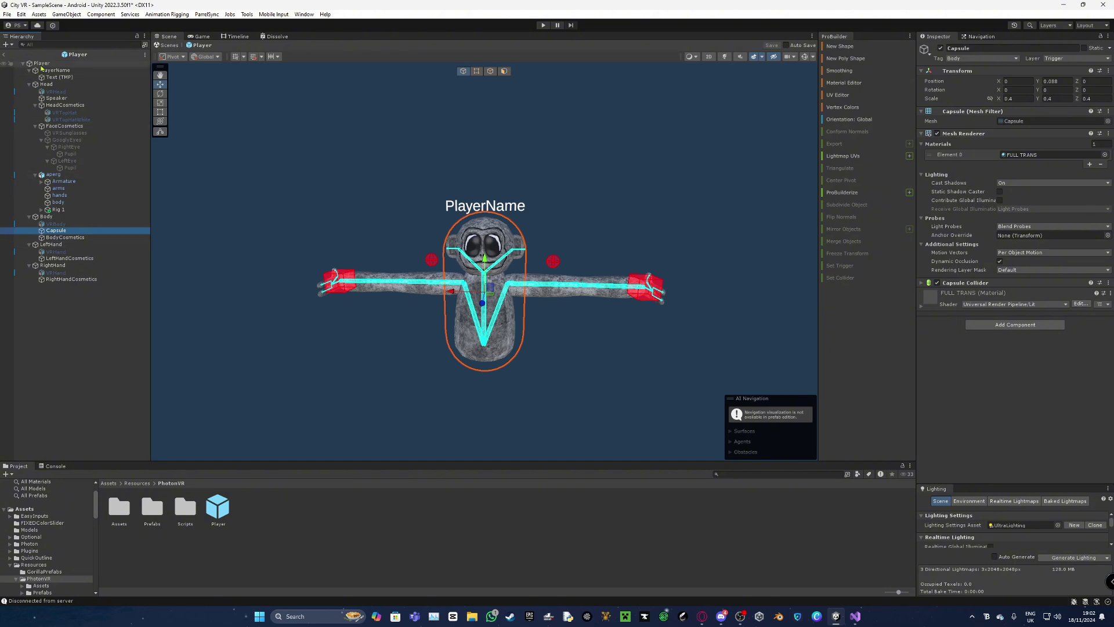
Examine the Capsule around the player model and check its available Tag and Layer options without changing them.
right_click_drag(308, 248, 310, 255)
key("w")
key("s")
scroll(594, 357, "up", 5)
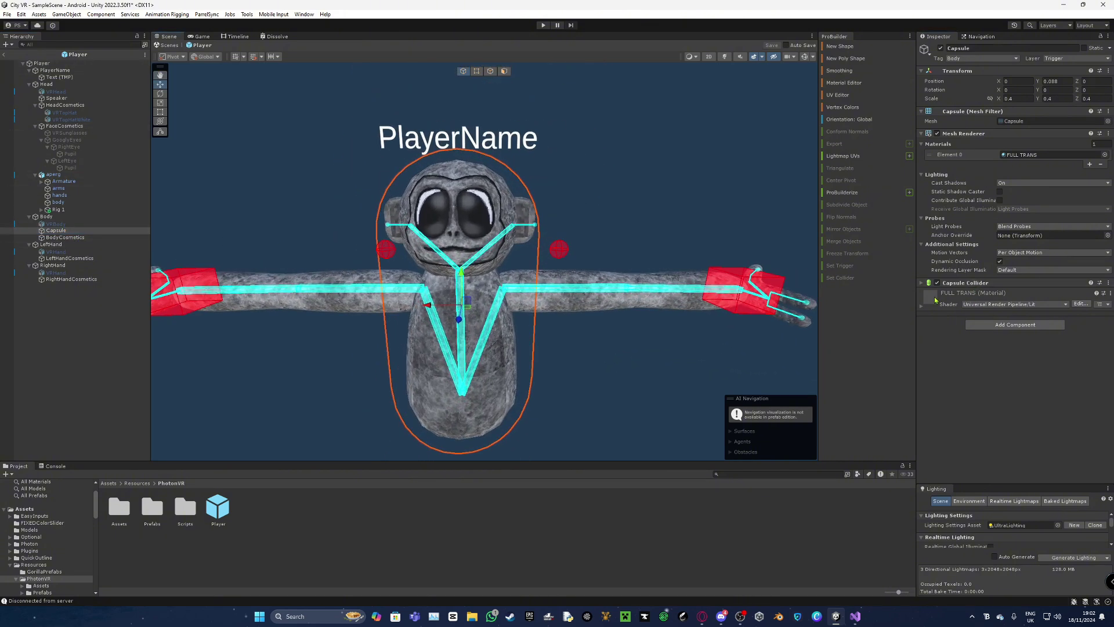
scroll(594, 357, "down", 4)
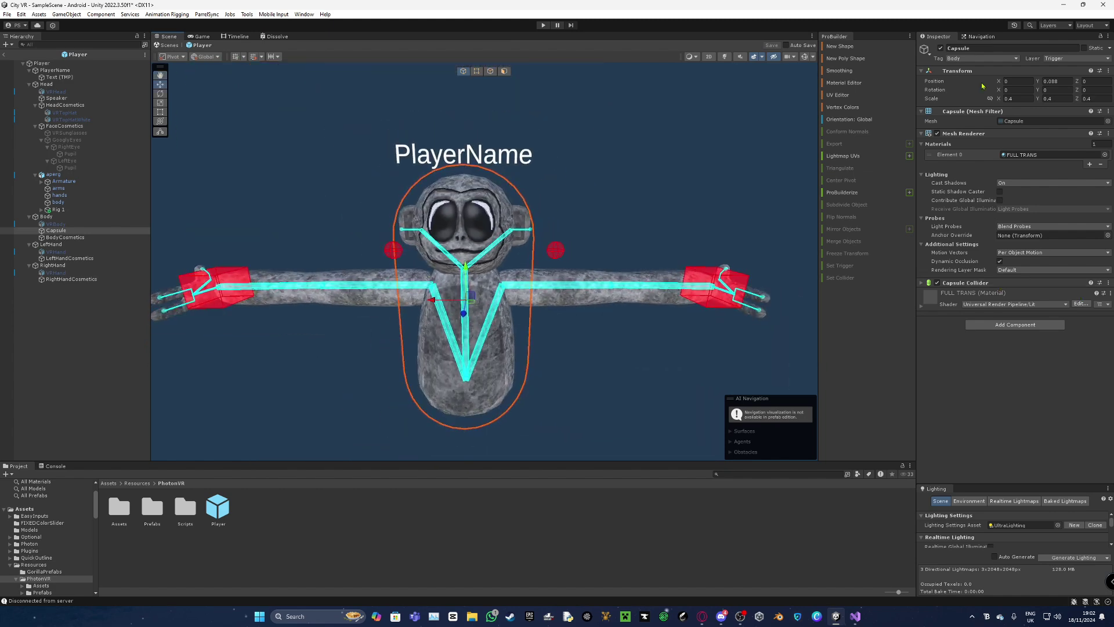
left_click(982, 59)
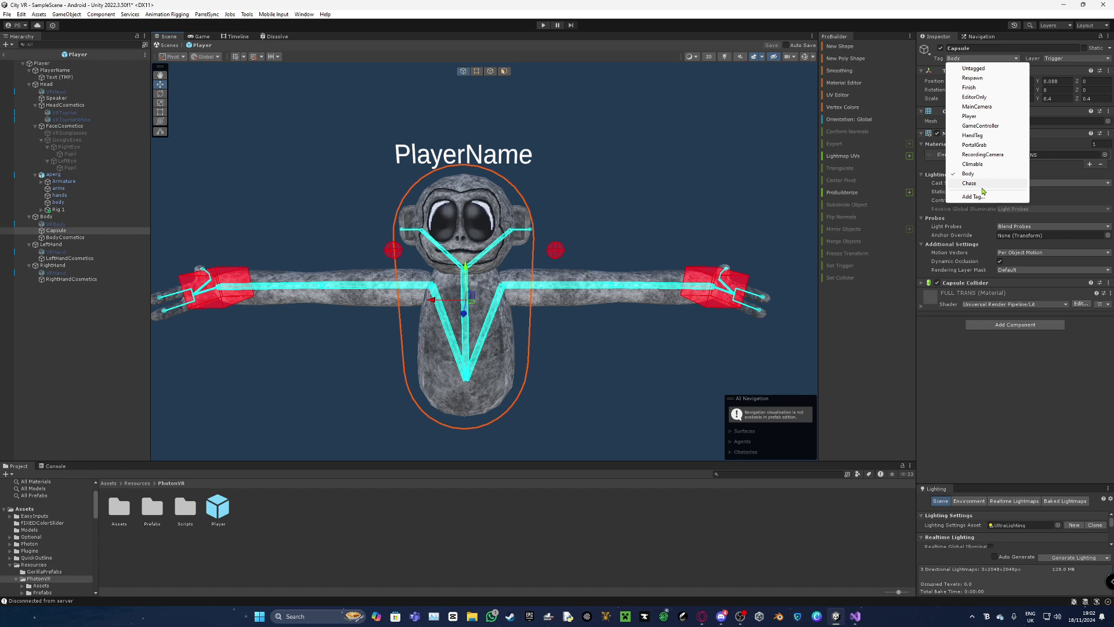
left_click(1076, 58)
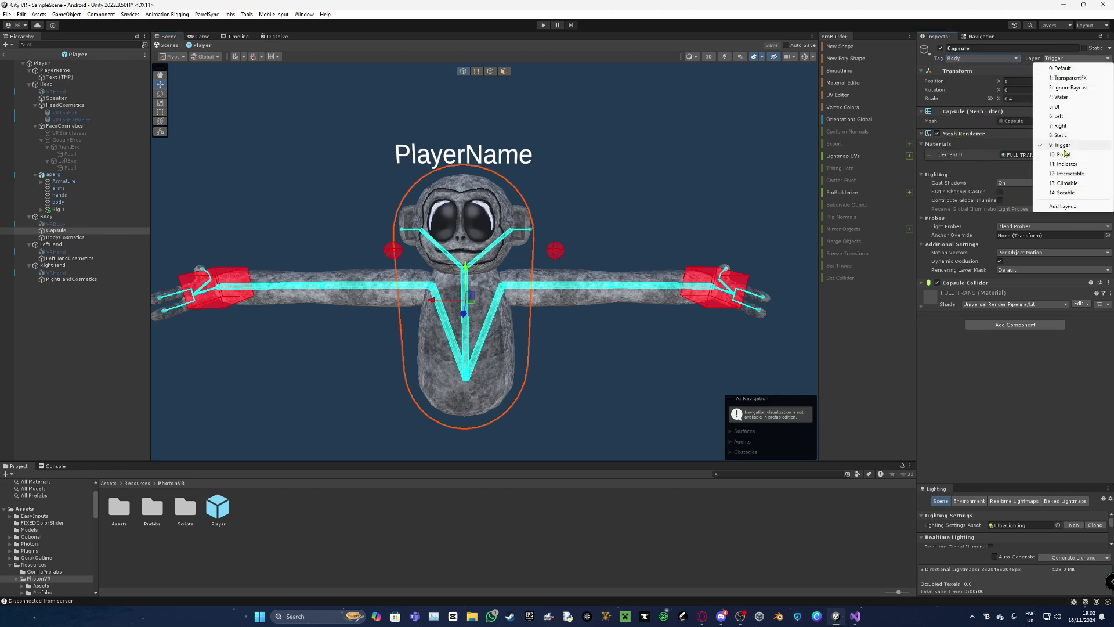
left_click(939, 410)
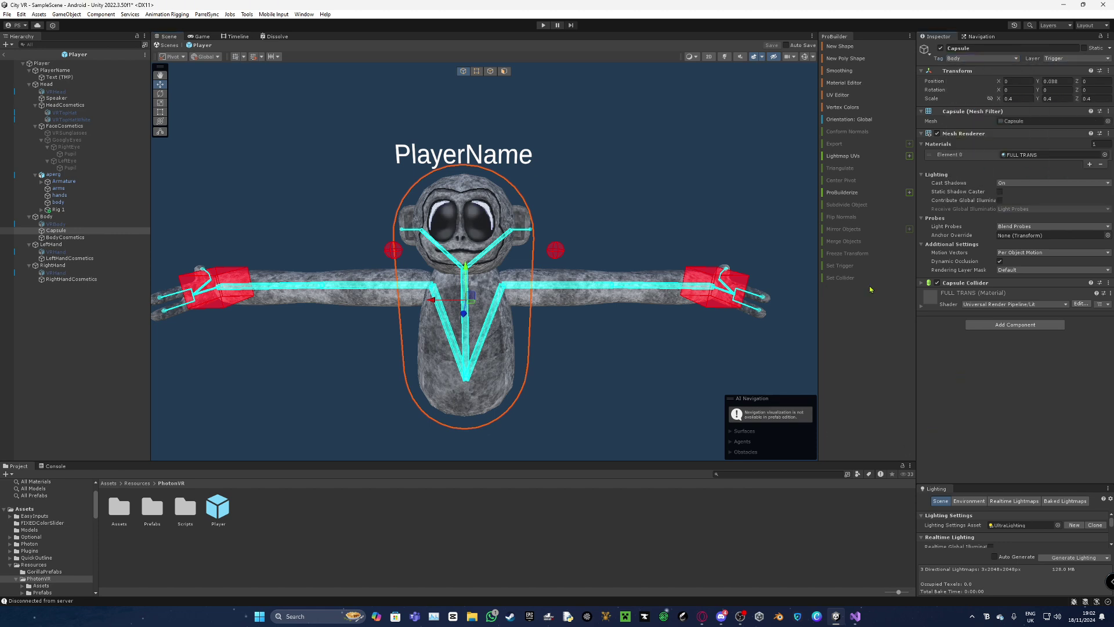
Review the Capsule Collider settings on the player's Capsule and exit the Player prefab to the scene.
scroll(511, 263, "up", 5)
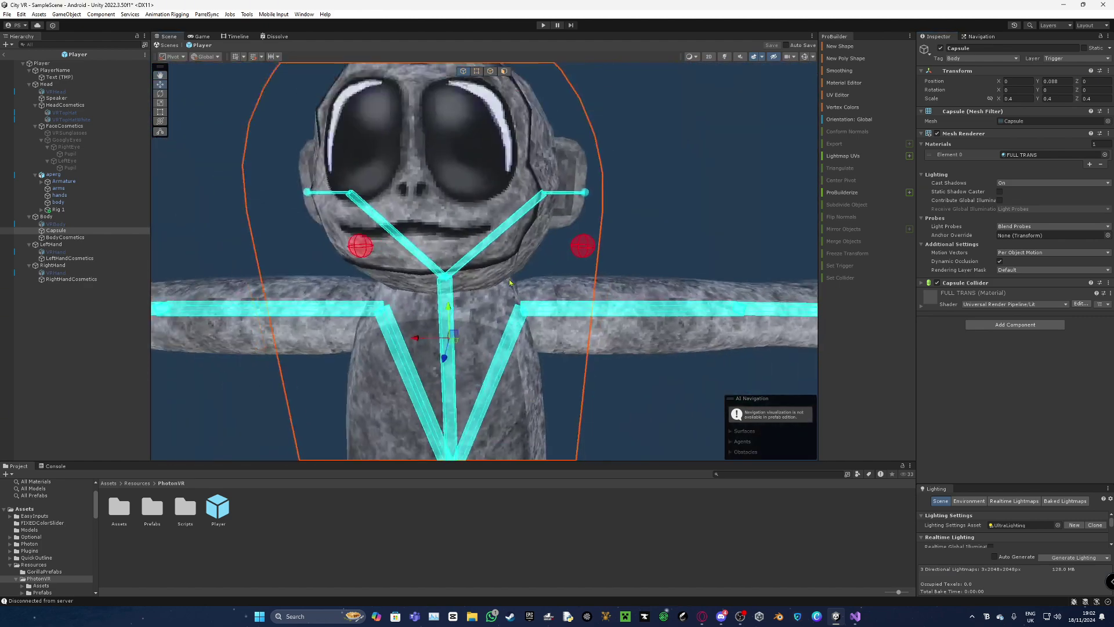
scroll(510, 263, "down", 4)
left_click(1012, 284)
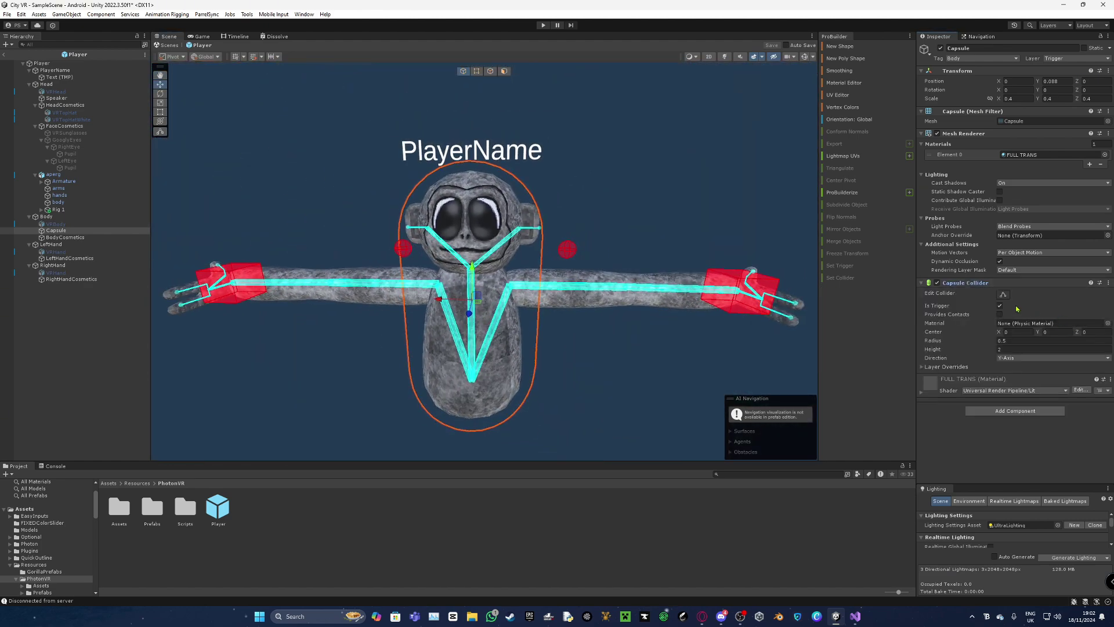
left_click(974, 283)
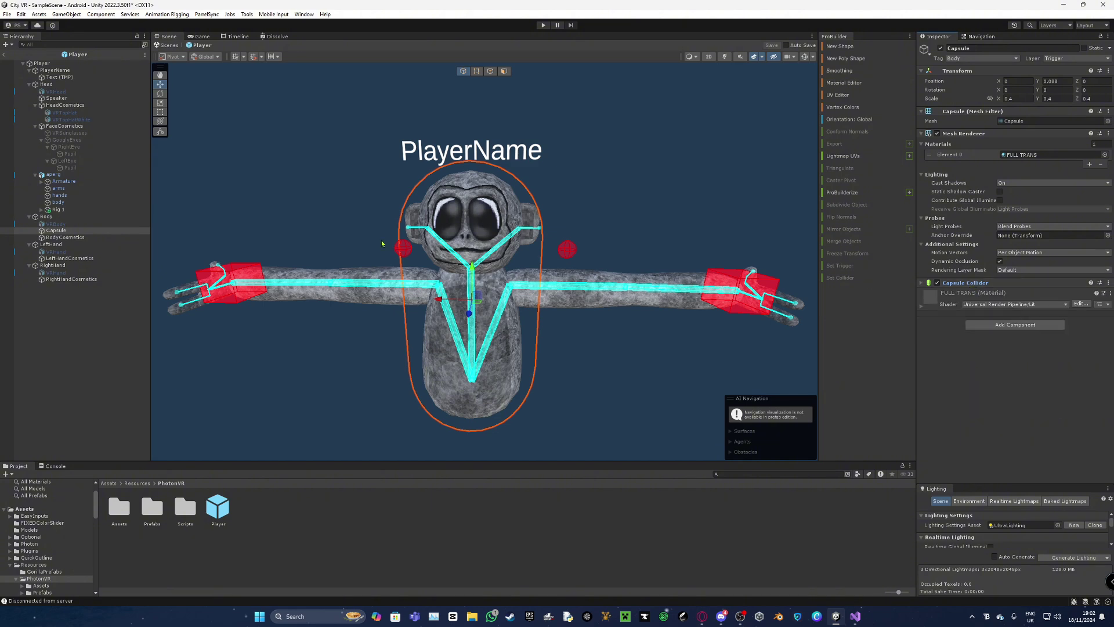
left_click(6, 53)
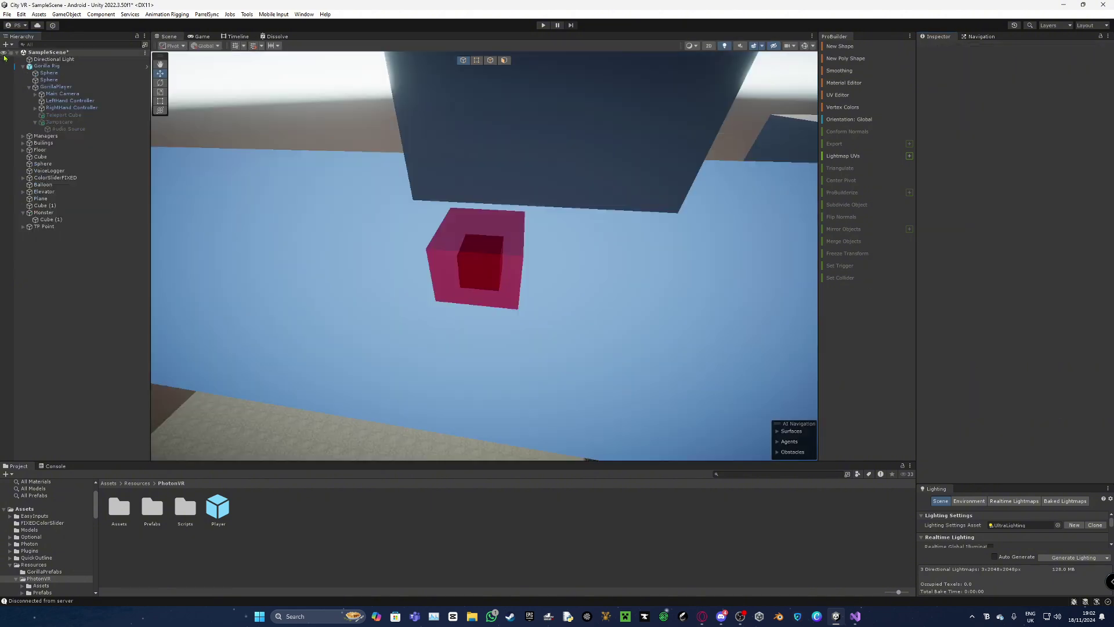
Reopen the Player prefab to recheck the Capsule's tag and layer, and return to the scene.
double_click(213, 523)
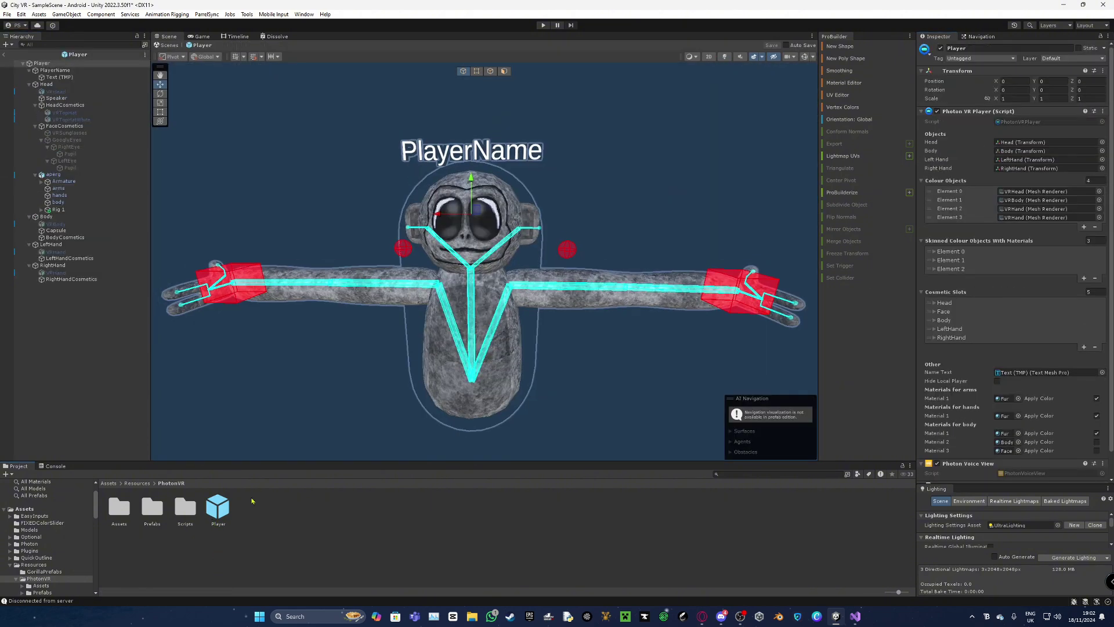
left_click(55, 231)
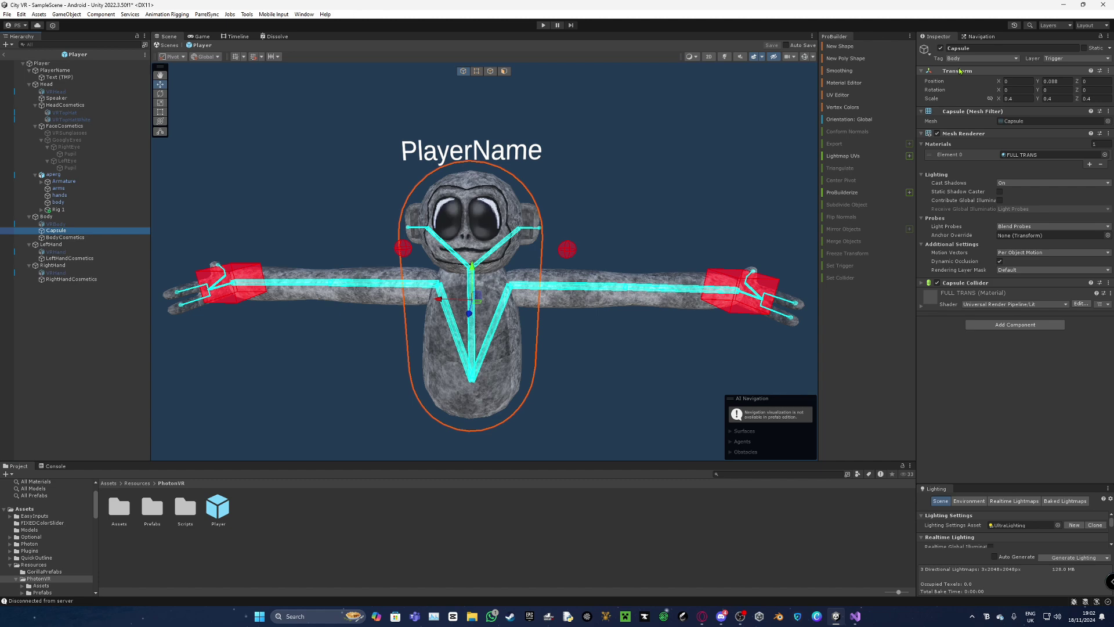
left_click(4, 55)
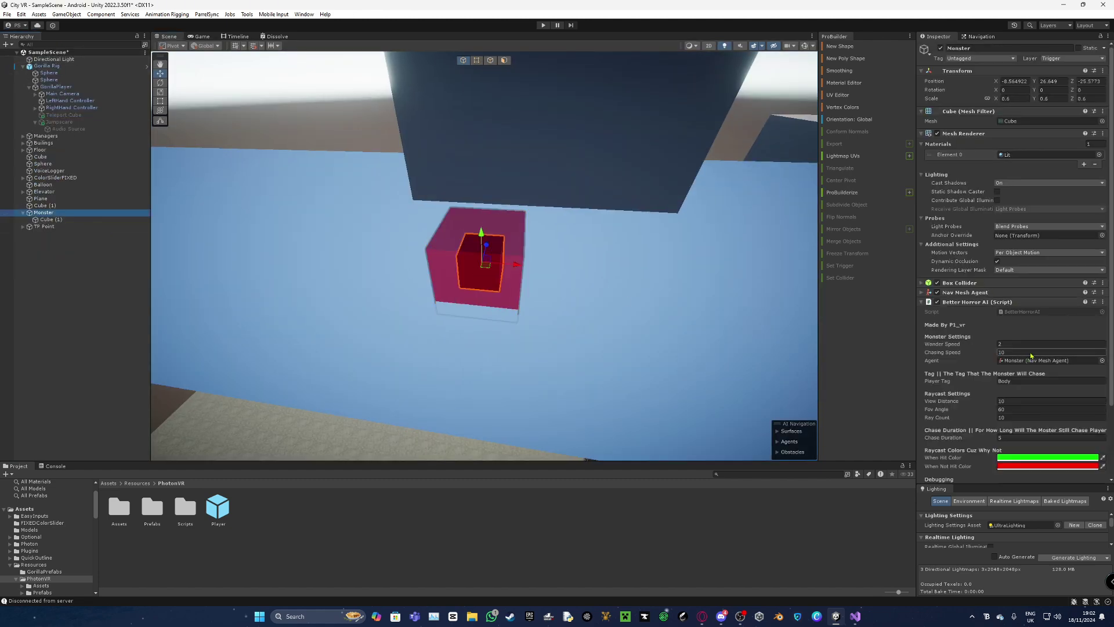
With the Monster selected, turn on scene gizmos and examine its raycast lines from several angles.
scroll(1031, 355, "down", 3)
scroll(572, 269, "up", 2)
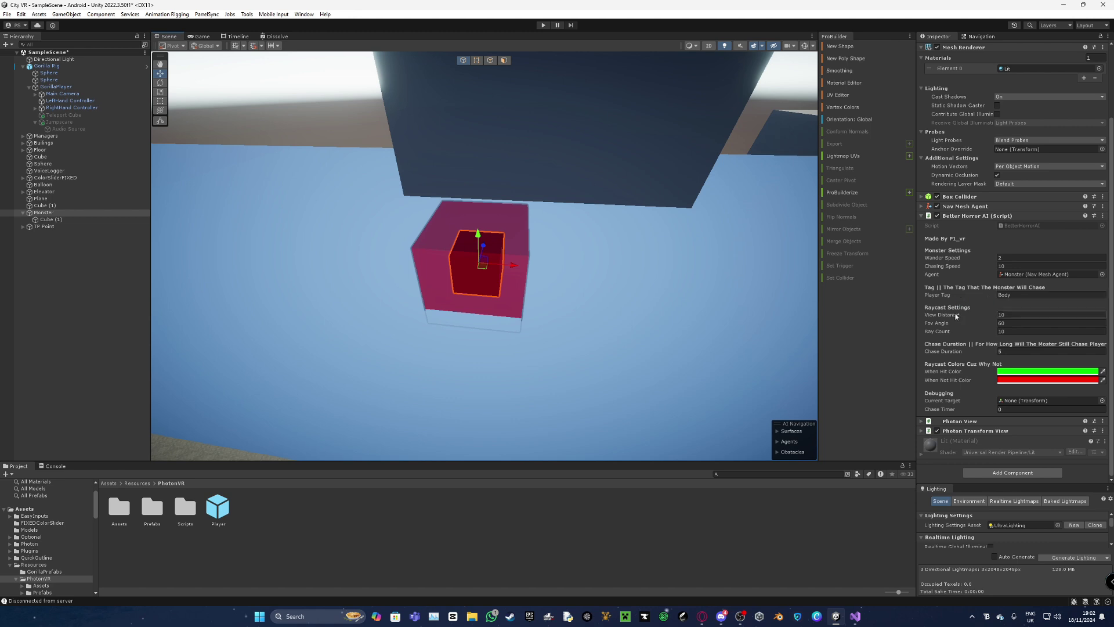
left_click(805, 48)
key("d")
right_click_drag(524, 168, 560, 208)
key("s")
key("w")
key("w")
key("d")
key("a")
right_click_drag(456, 328, 568, 274)
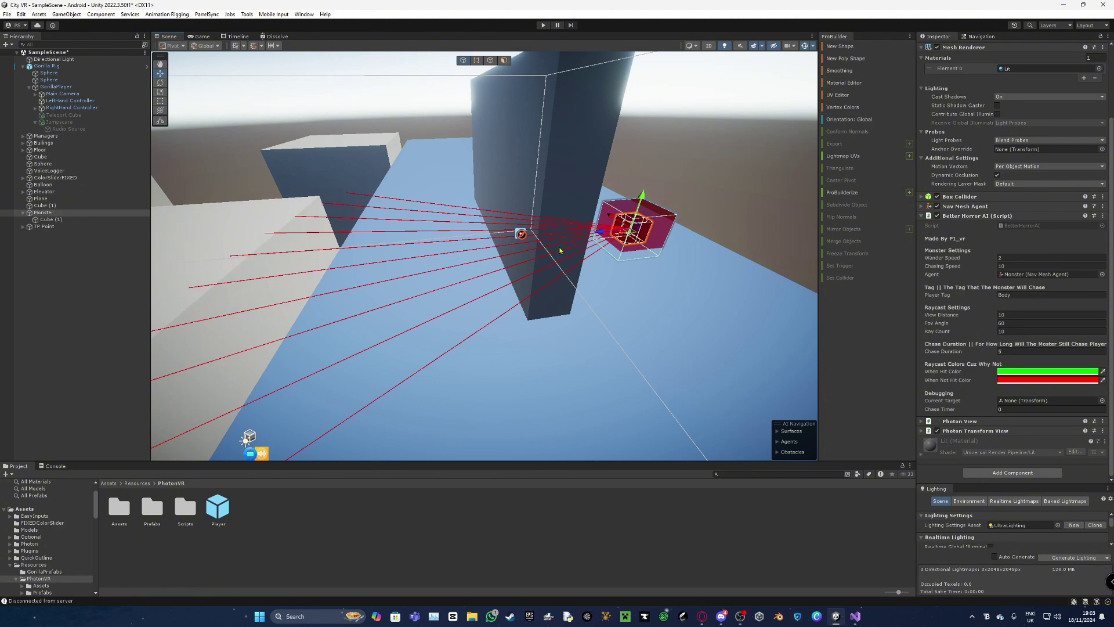
right_click_drag(605, 322, 510, 294)
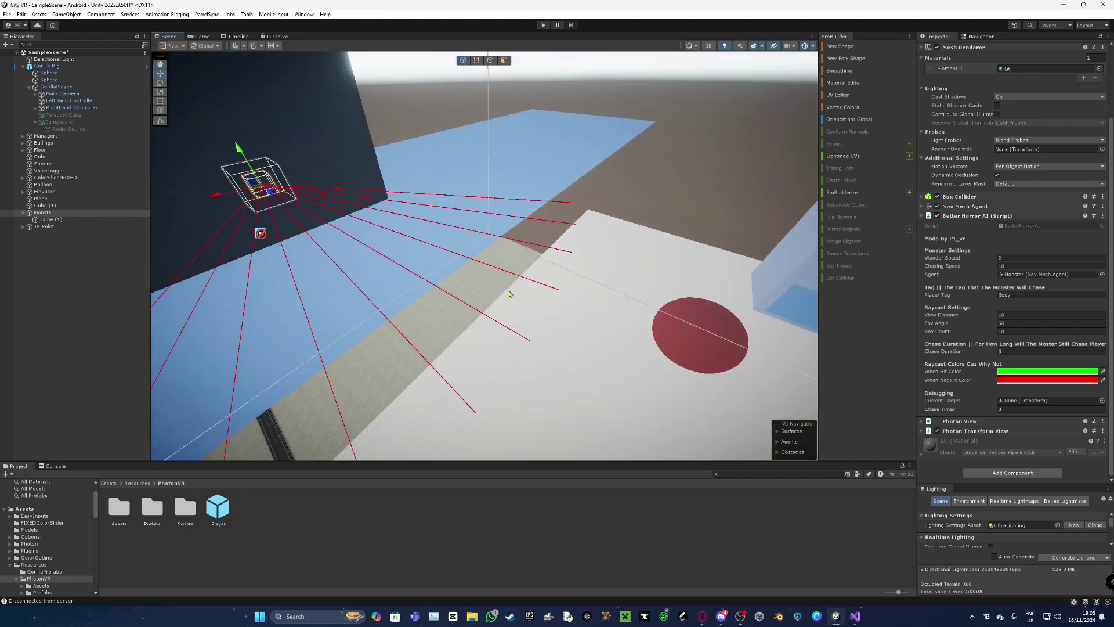
Try longer View Distance values for the monster's raycasts, including 23.04, and restore the distance to 10.
right_click_drag(467, 401, 473, 125)
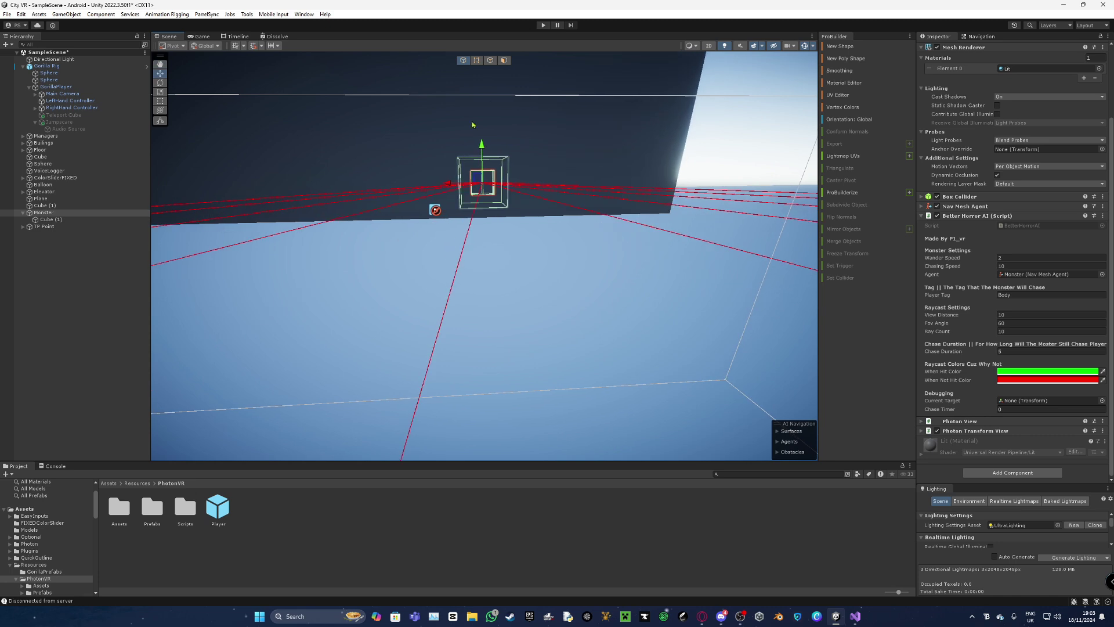
right_click_drag(468, 290, 475, 256)
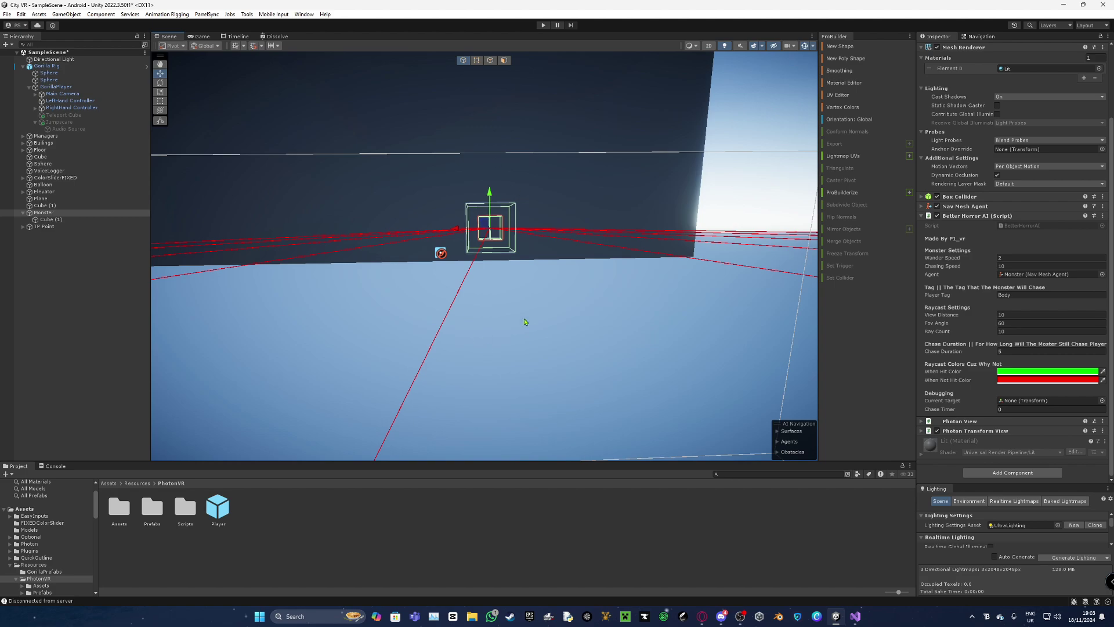
right_click_drag(493, 234, 314, 305)
key("s")
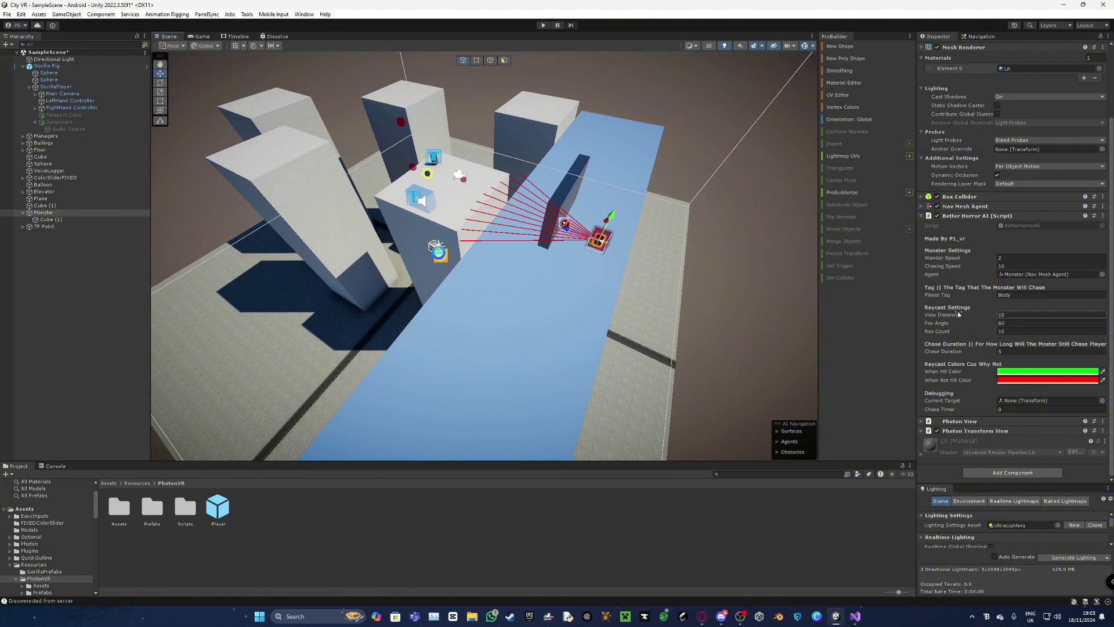
left_click_drag(947, 316, 1009, 306)
right_click_drag(755, 302, 702, 270)
key("s")
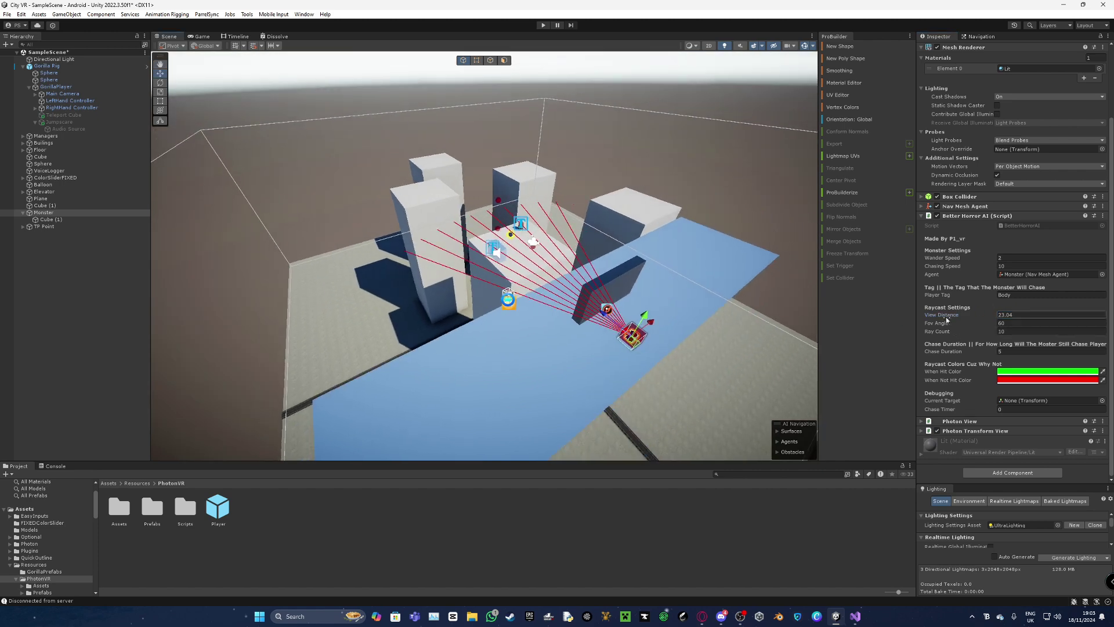
left_click_drag(958, 319, 1020, 317)
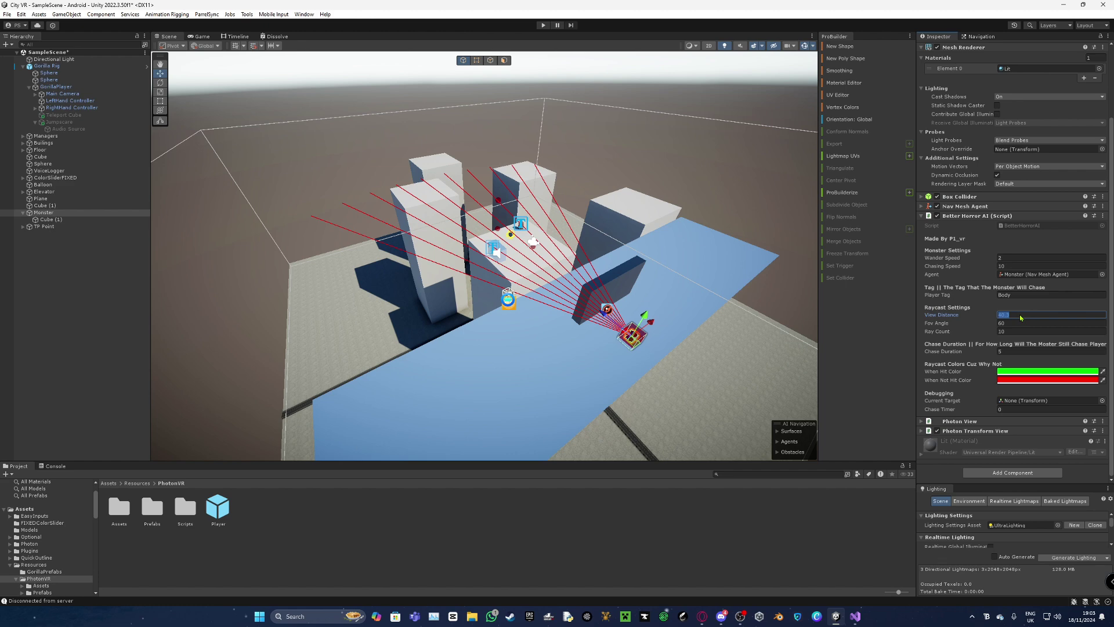
type("10")
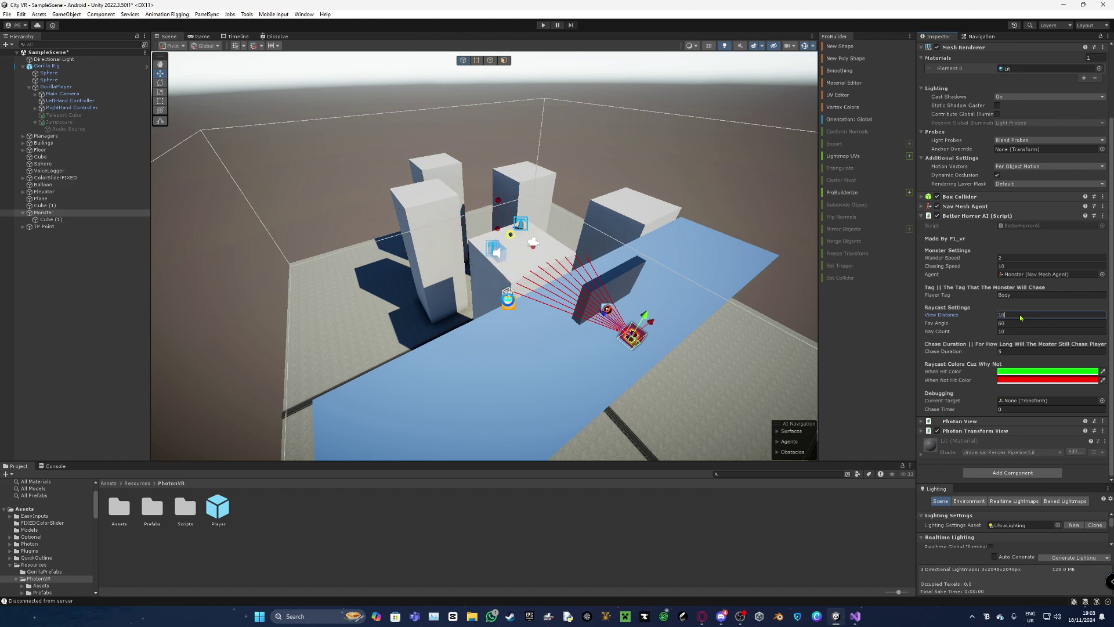
Try narrowing the monster's Fov Angle to about 40.9, then widen it to 180 and inspect the ray fan.
key("w")
right_click_drag(449, 344, 458, 322)
left_click_drag(954, 323, 905, 339)
right_click_drag(638, 314, 655, 313)
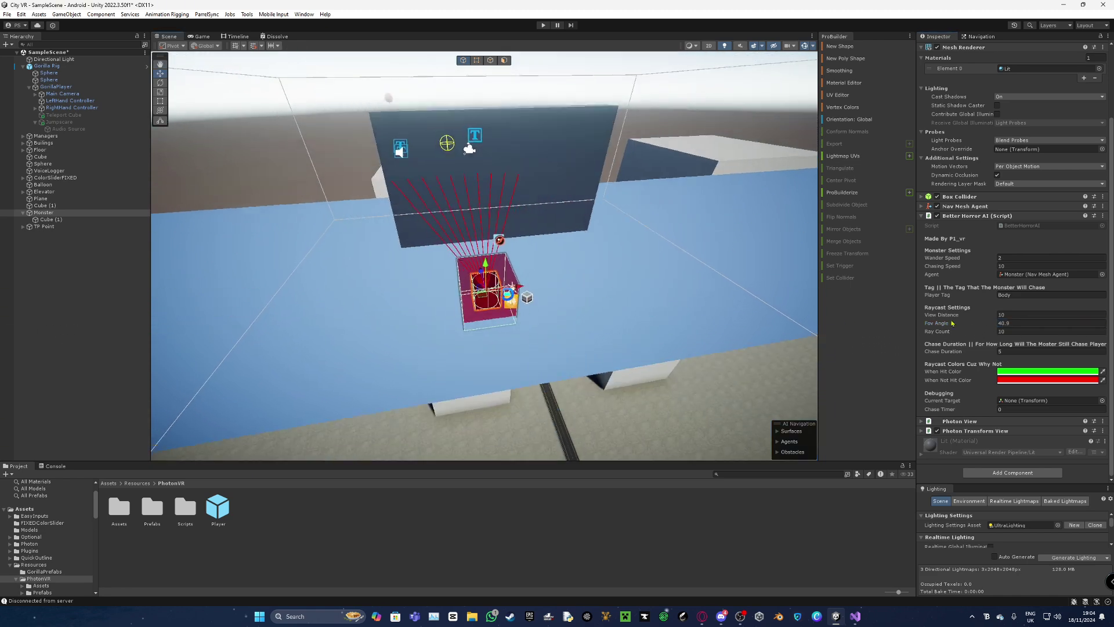
left_click_drag(953, 318, 159, 356)
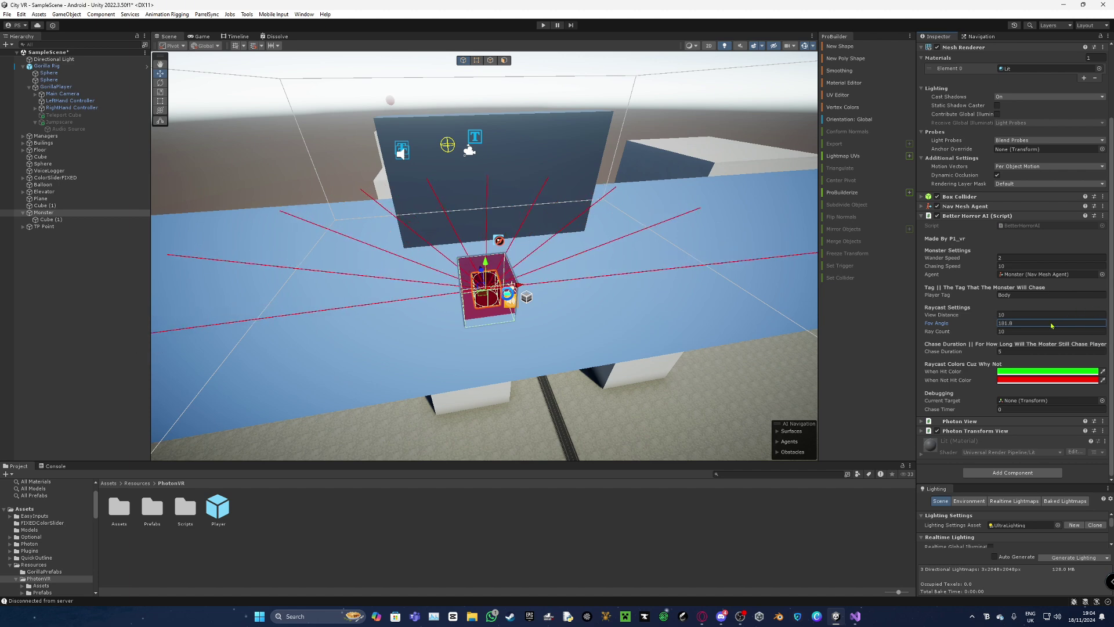
type("180")
left_click_drag(464, 325, 667, 260, "alt")
right_click_drag(507, 264, 450, 248)
key("d")
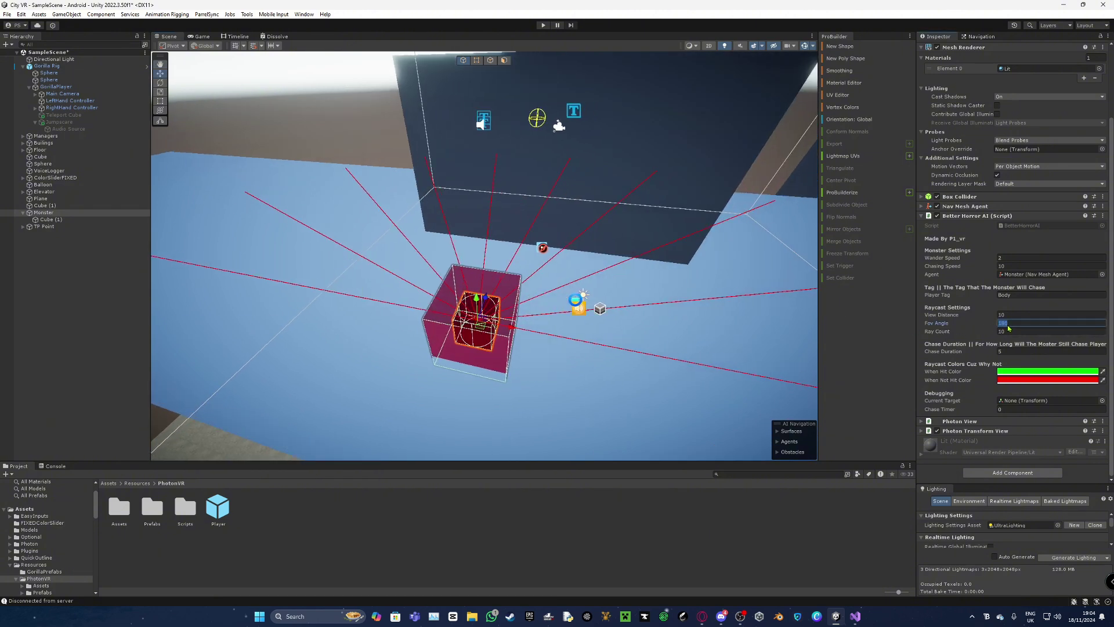
Set the monster's Fov Angle to 70 and check the ray spread from above.
type("70")
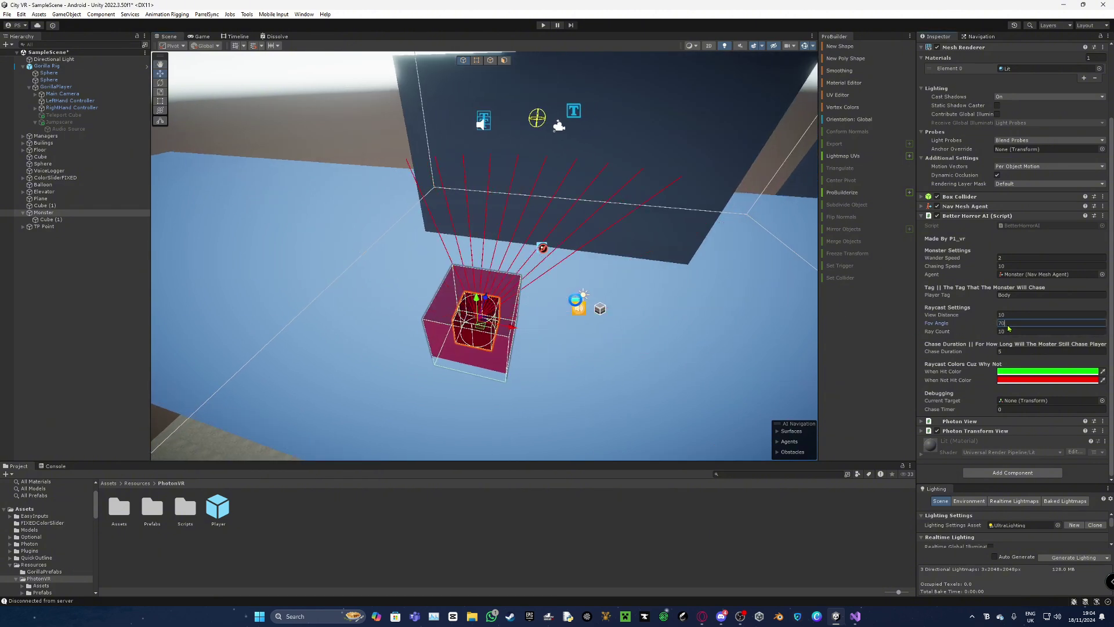
right_click_drag(655, 273, 507, 305)
key("d")
left_click_drag(506, 304, 470, 165, "alt")
right_click_drag(754, 276, 380, 281)
key("s")
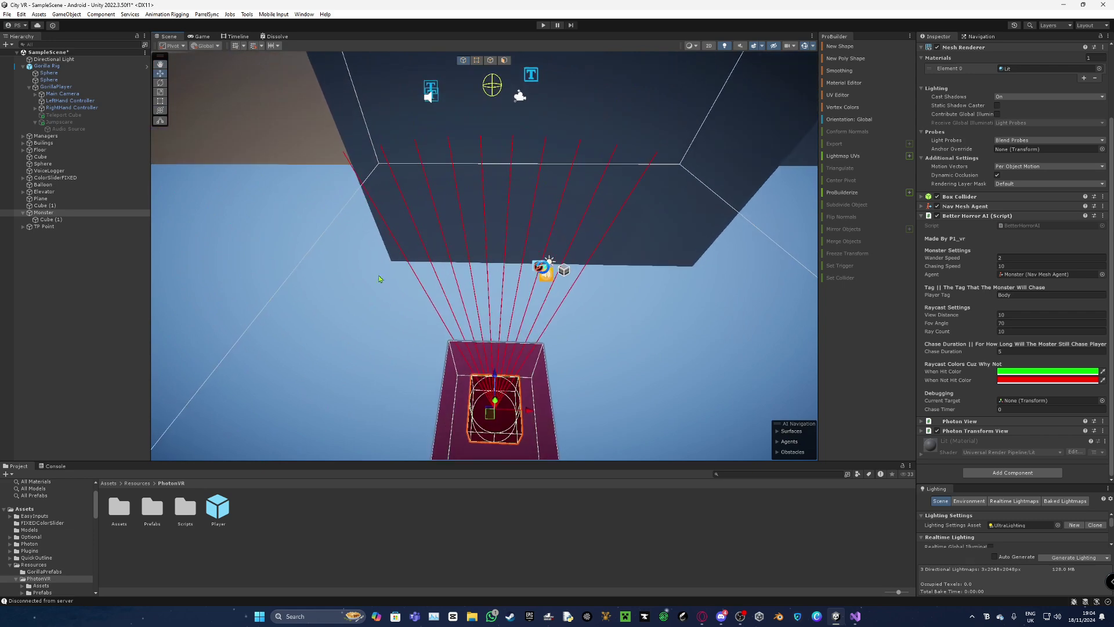
left_click_drag(541, 248, 478, 376, "alt")
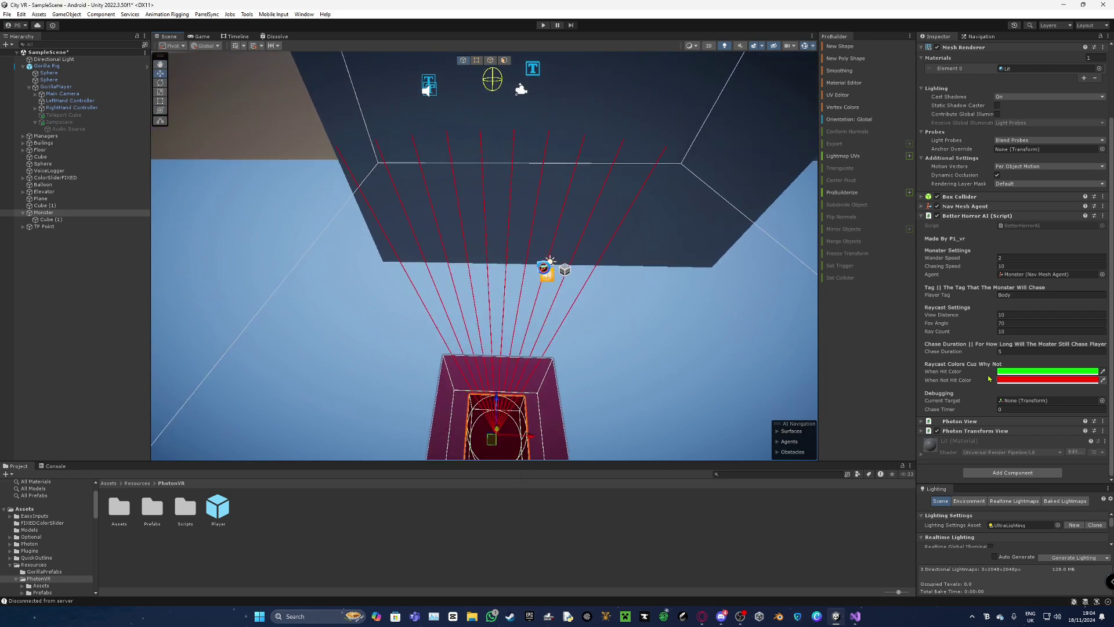
Try Ray Count values of 20 and 3 on the monster and compare the spacing between its rays.
left_click(1015, 332)
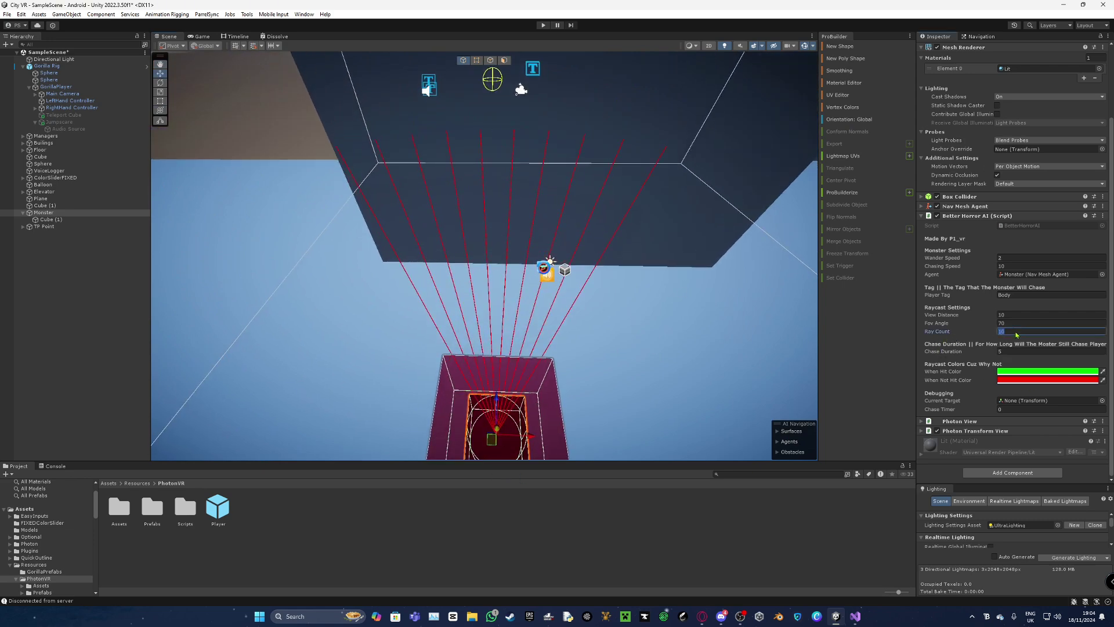
type("20")
left_click_drag(458, 220, 759, 311, "alt")
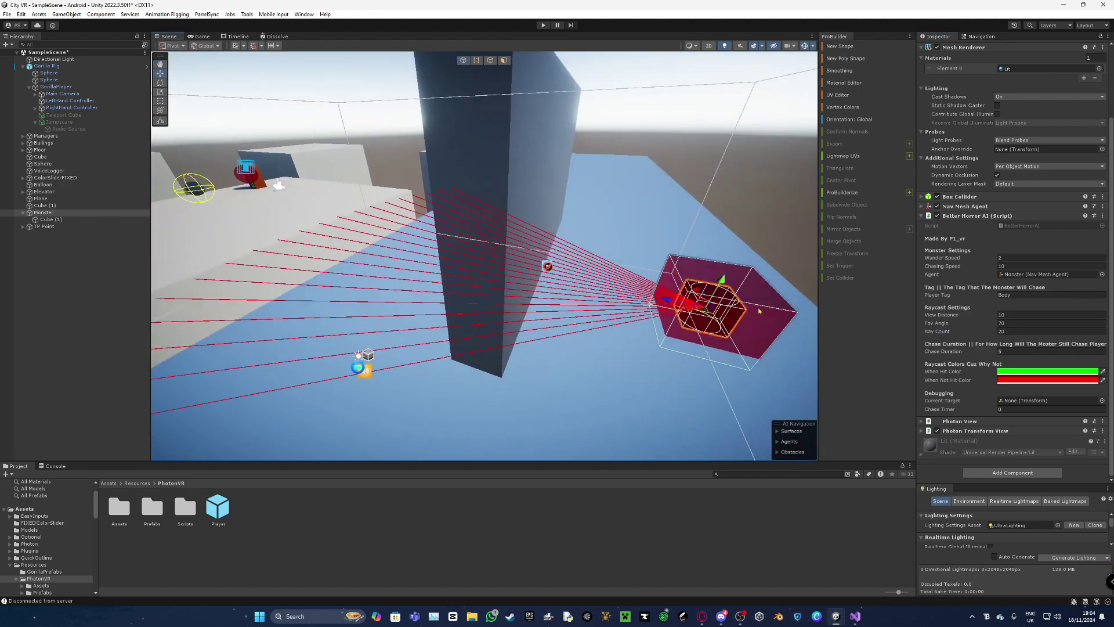
left_click(1014, 331)
type("1")
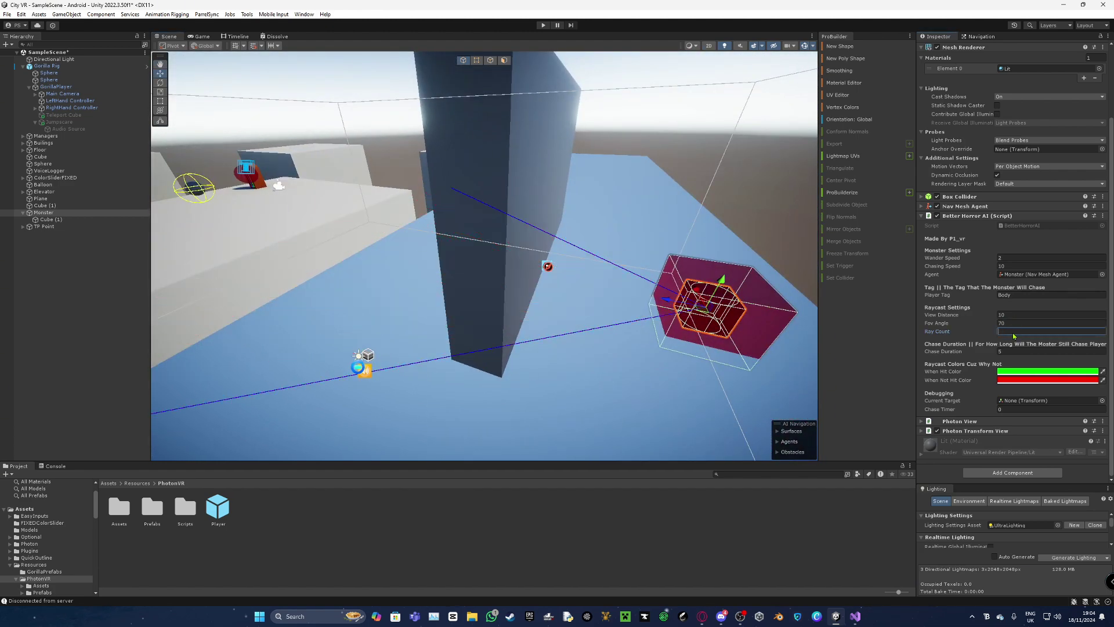
type("3")
left_click_drag(732, 160, 449, 282, "alt")
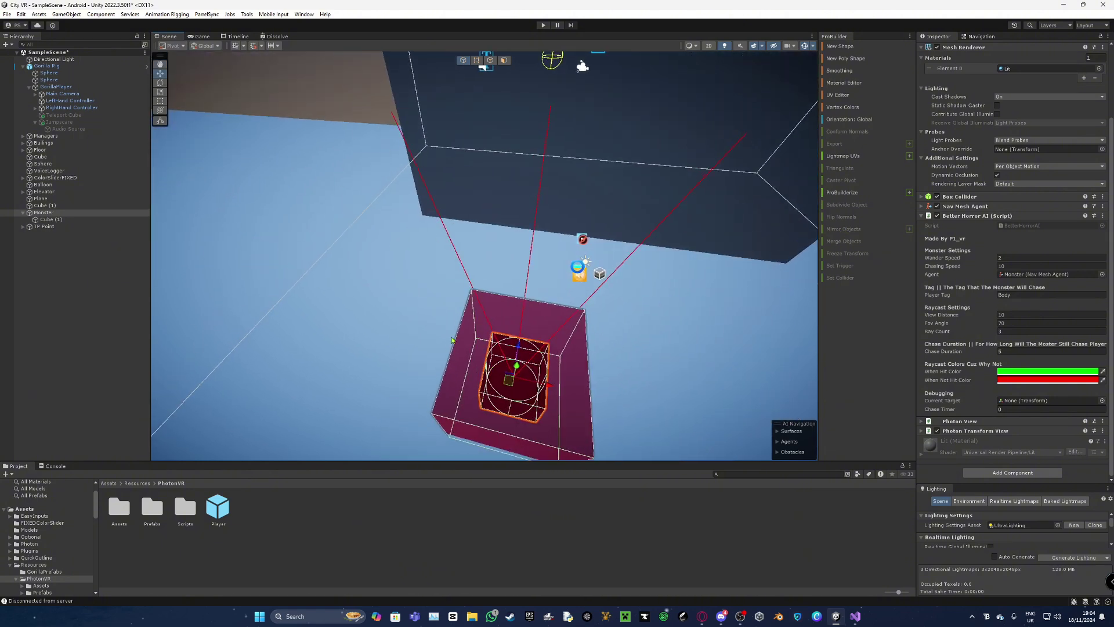
left_click_drag(453, 340, 713, 250, "alt")
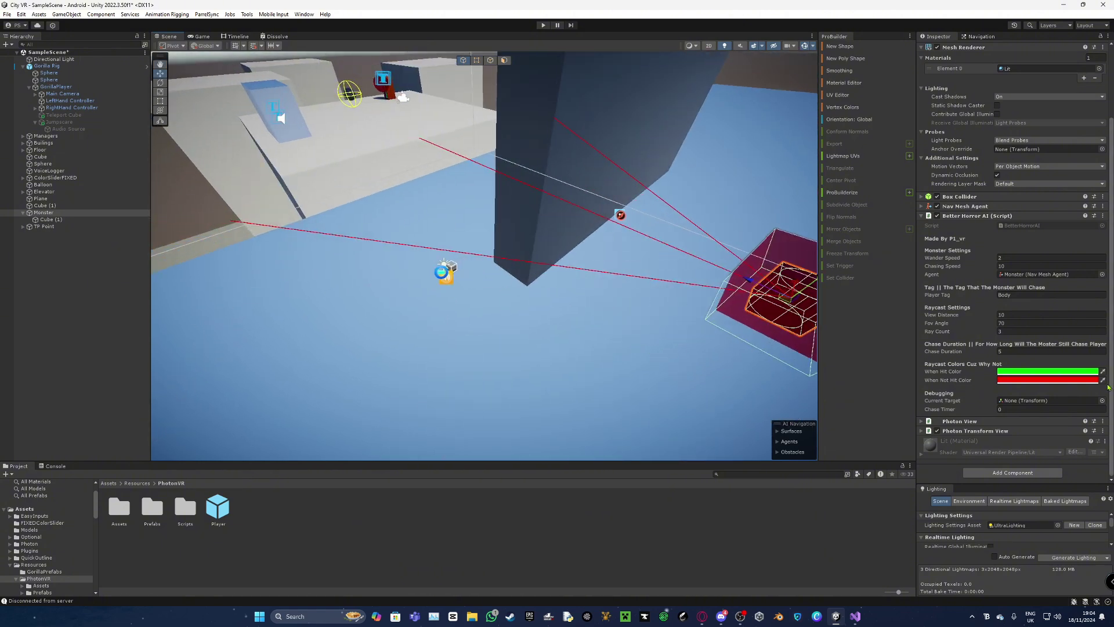
Try a Ray Count of 10 followed by 20, and inspect the ray fan around the monster.
left_click(1000, 331)
type("10")
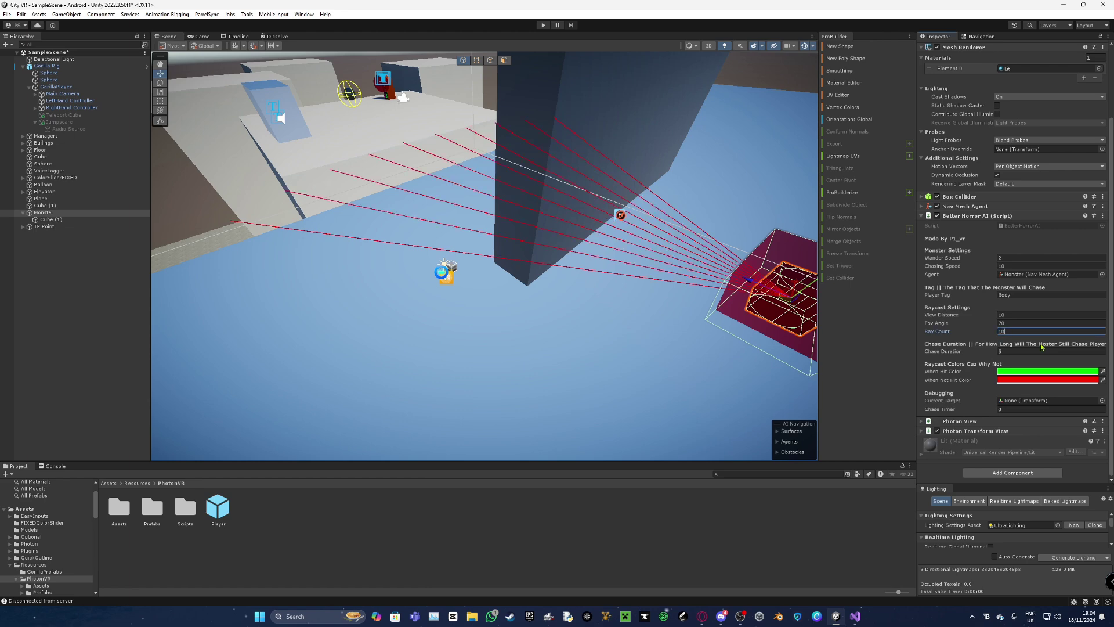
key("BackSpace")
key("BackSpace")
type("20")
left_click_drag(772, 310, 596, 256, "alt")
left_click_drag(492, 282, 528, 319, "alt")
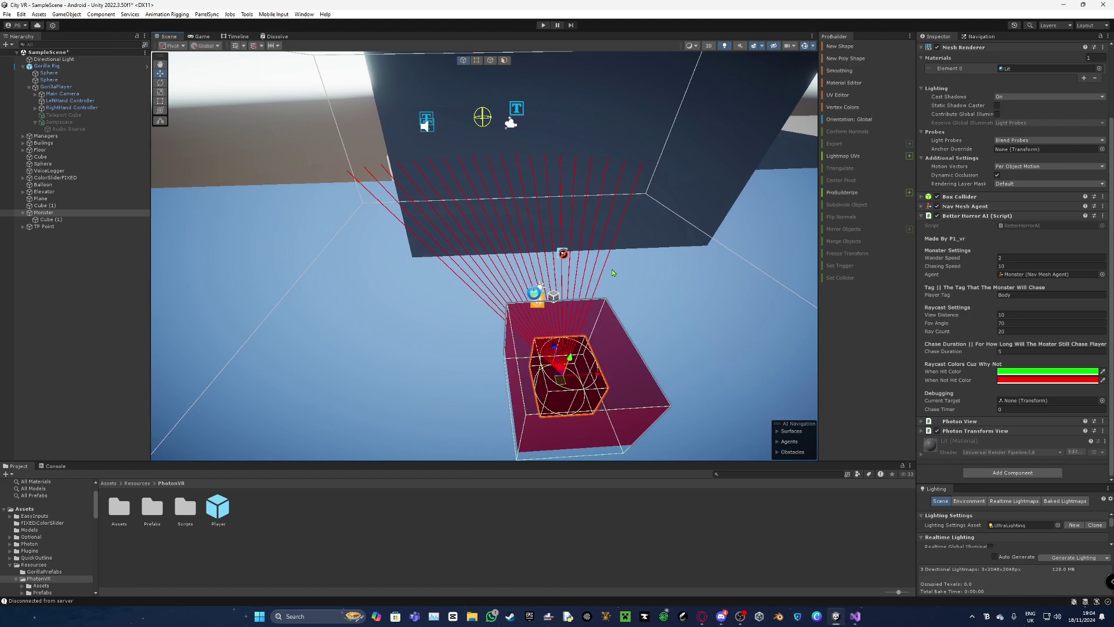
Try a Ray Count of 100 and view the dense ray fan up close.
left_click(1015, 332)
type("100")
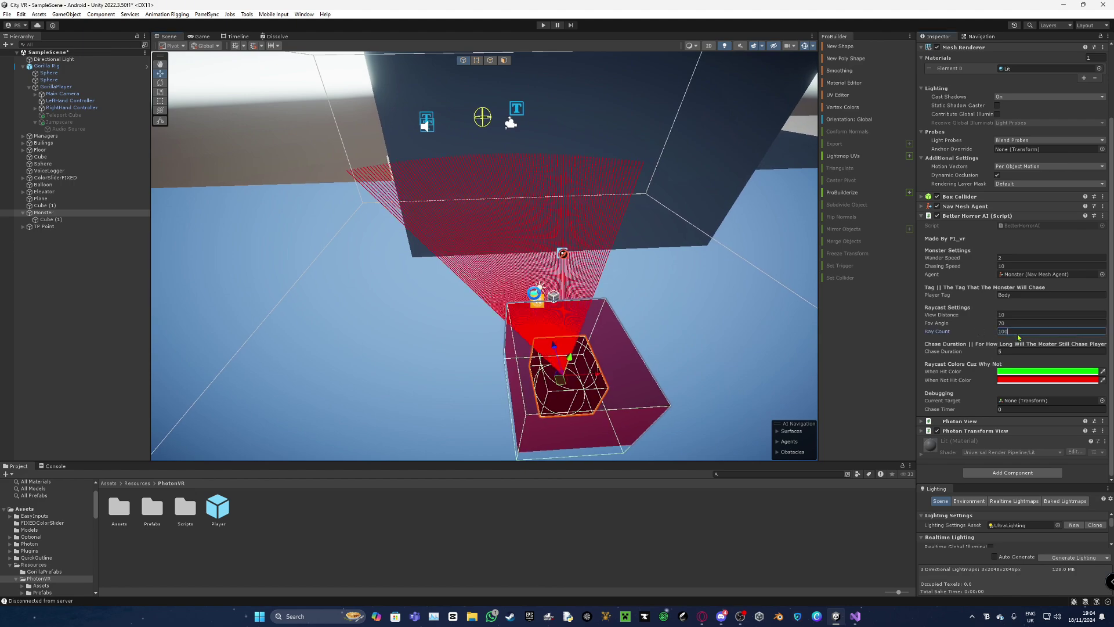
right_click_drag(571, 278, 562, 326)
key("w")
key("s")
left_click_drag(562, 326, 571, 329, "alt")
Compare Ray Counts of 10 and 20 once more and leave the monster's Ray Count at 10.
type("10")
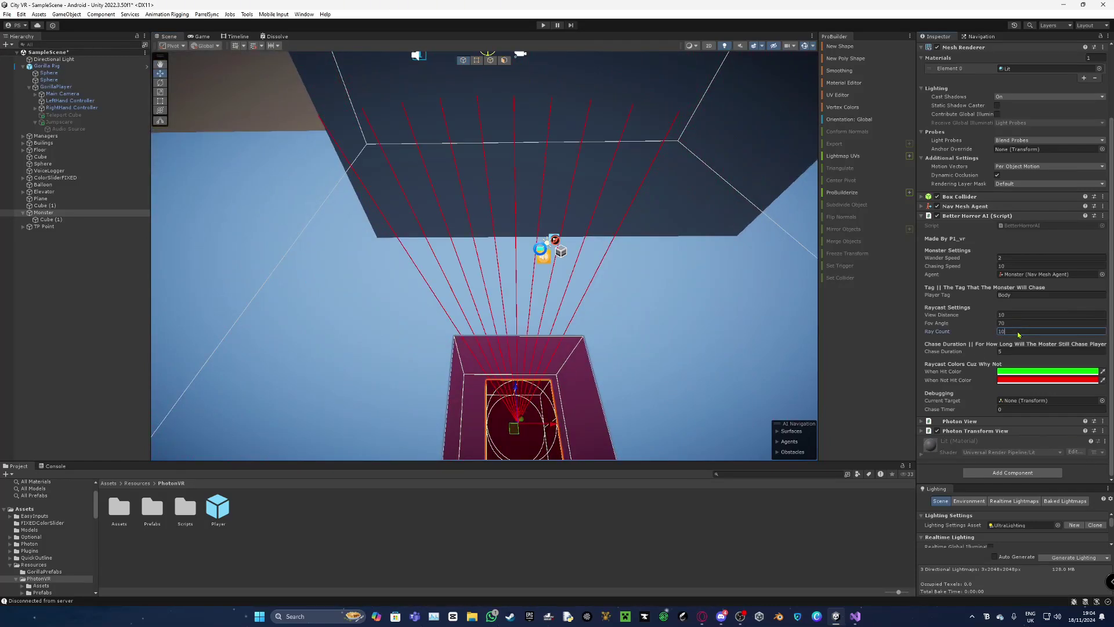
key("BackSpace")
key("BackSpace")
type("20")
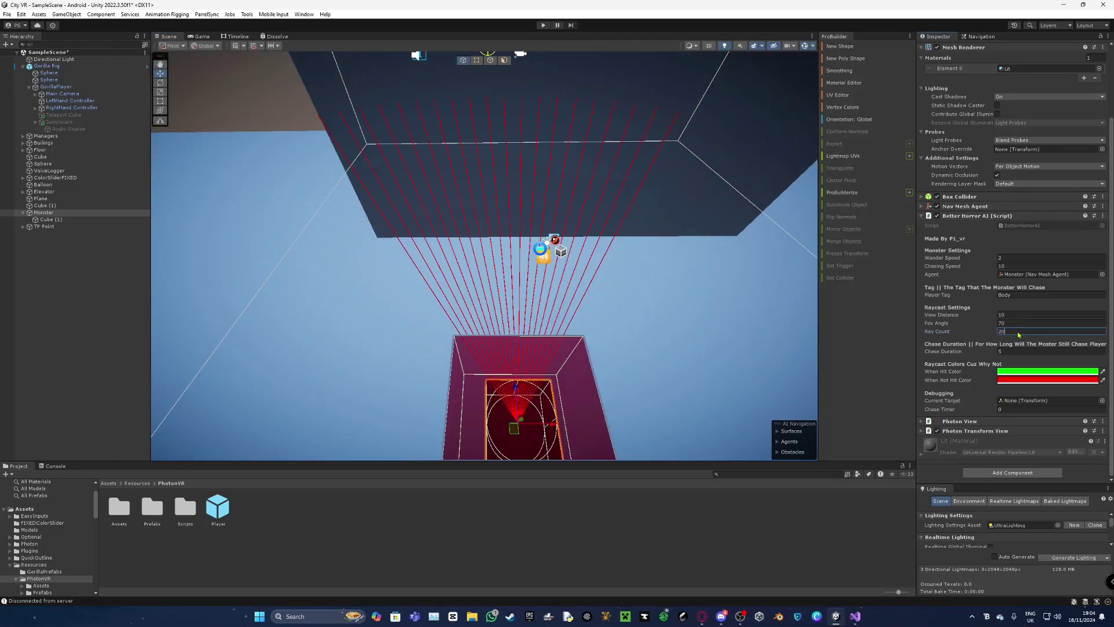
key("BackSpace")
key("BackSpace")
type("10")
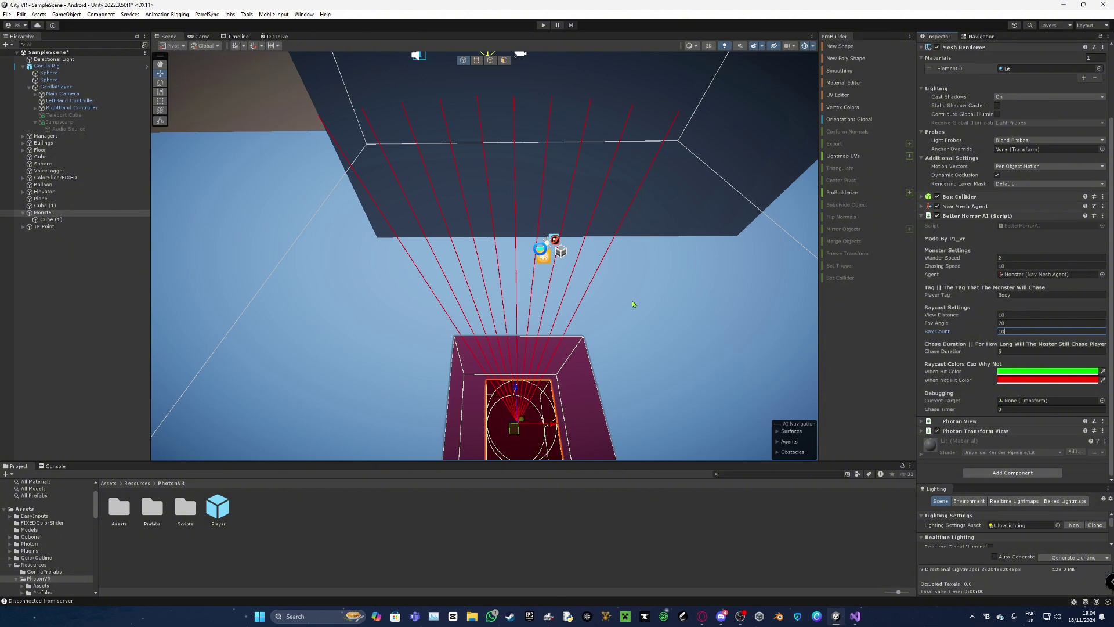
Examine the monster's rays from several angles while reviewing its Chase Duration and raycast color settings.
right_click_drag(631, 301, 612, 314)
right_click_drag(444, 318, 469, 287)
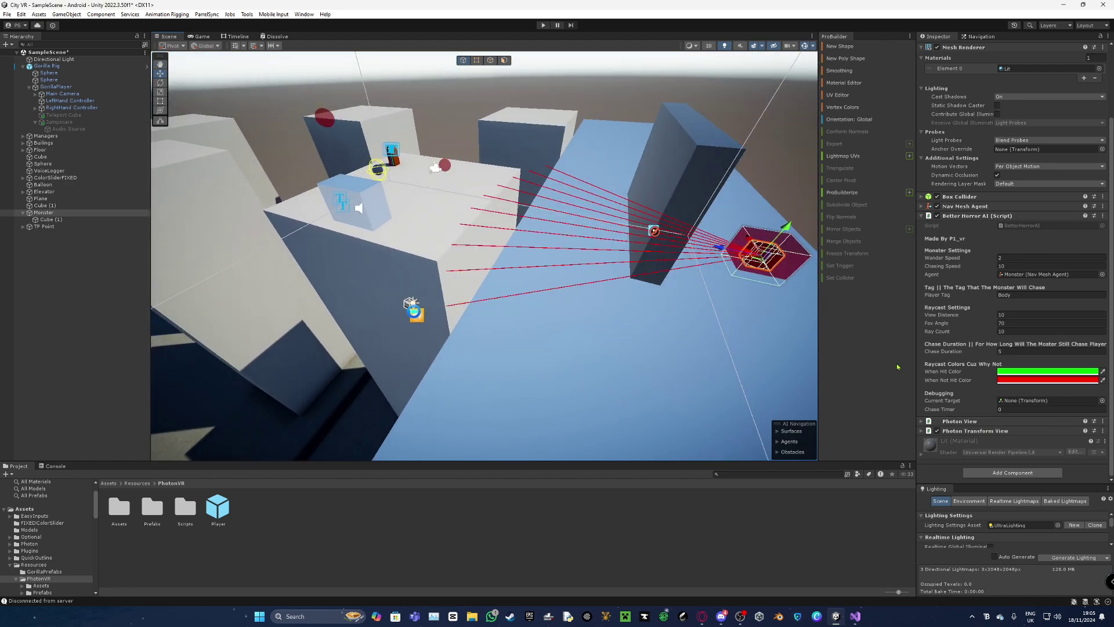
right_click_drag(557, 290, 472, 205)
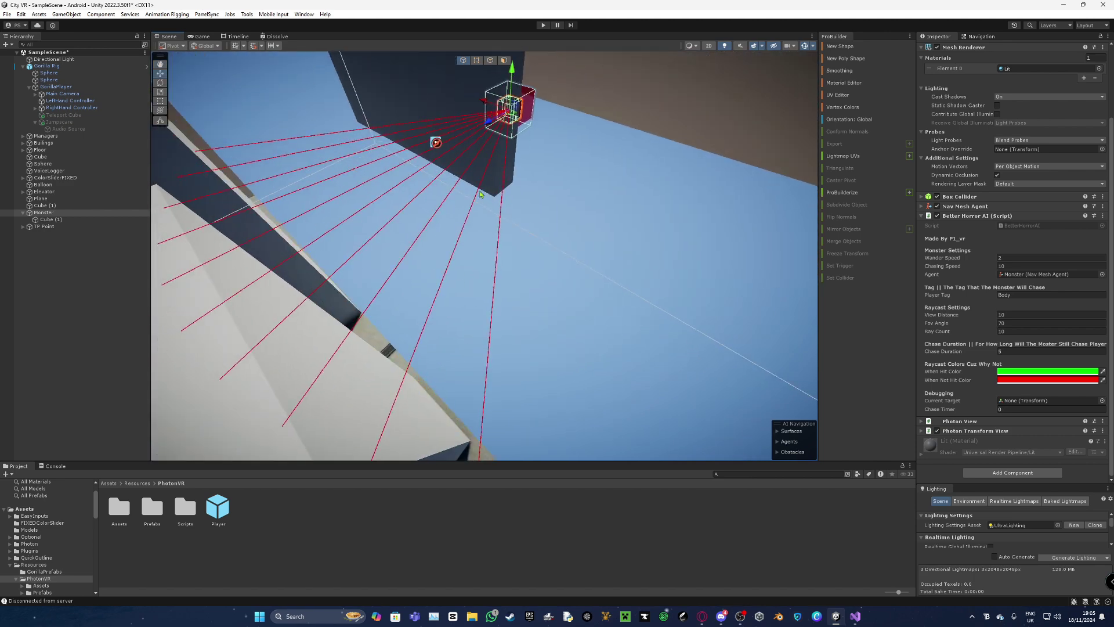
scroll(481, 194, "down", 3)
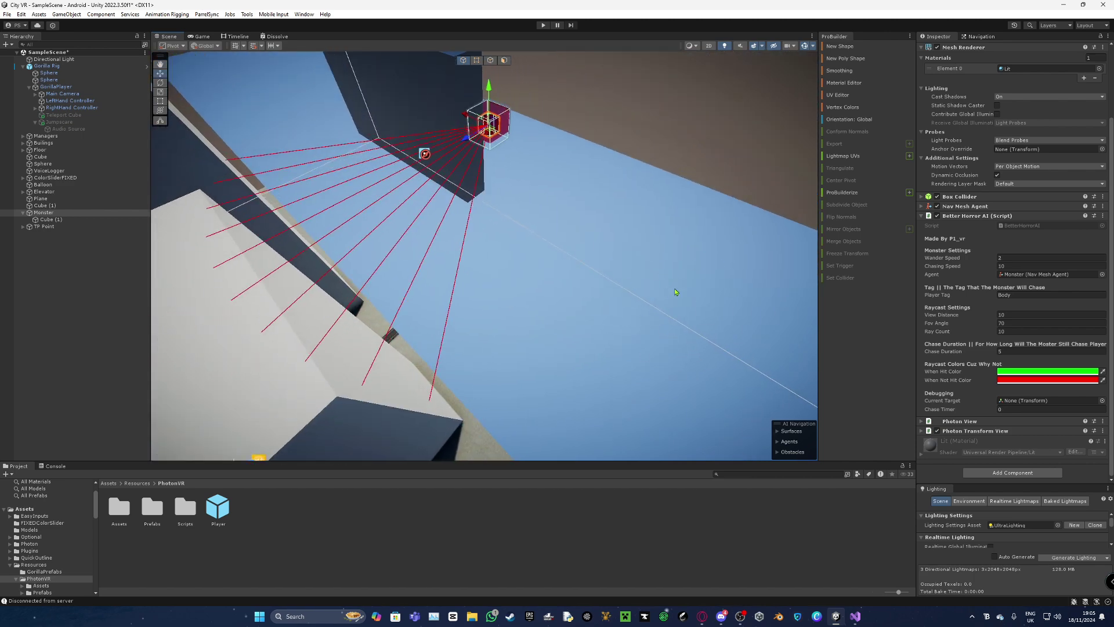
right_click_drag(675, 292, 755, 289)
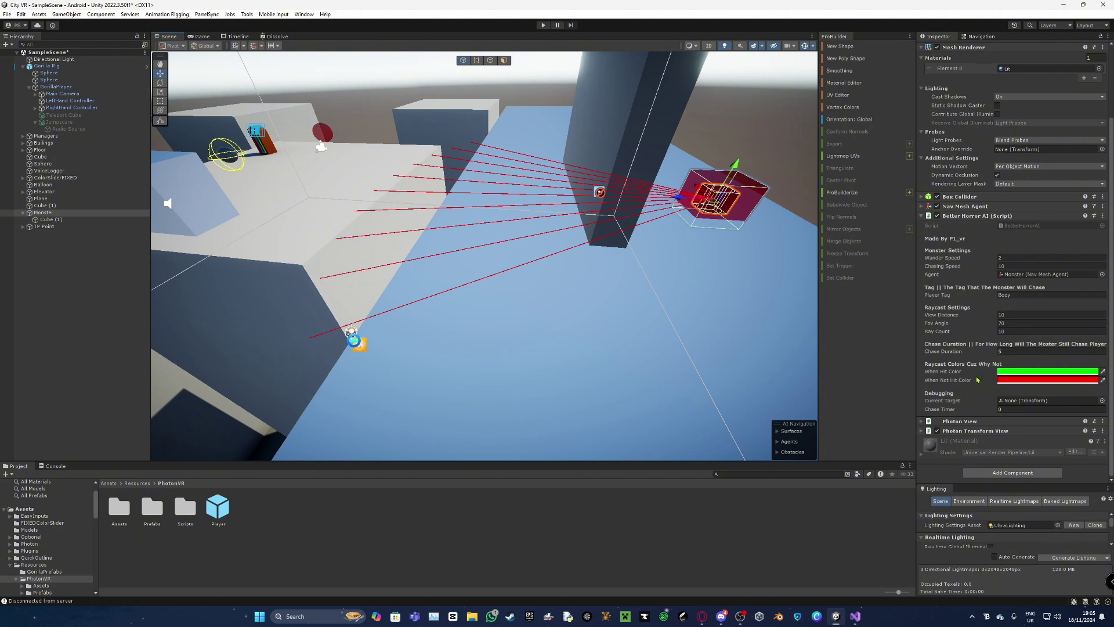
right_click_drag(561, 295, 755, 343)
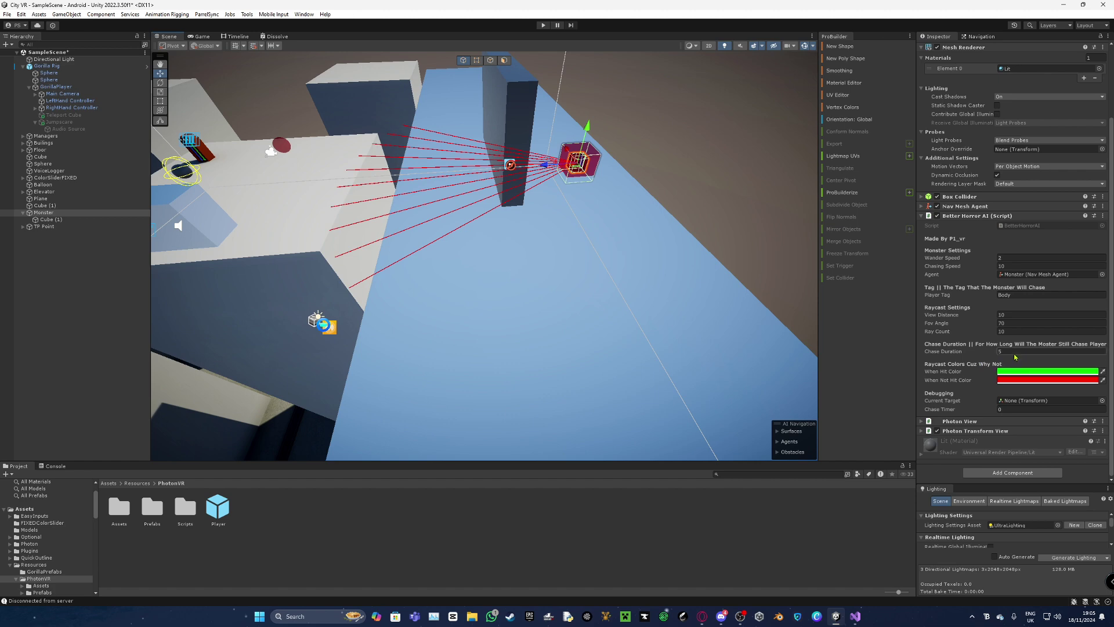
right_click_drag(710, 302, 676, 255)
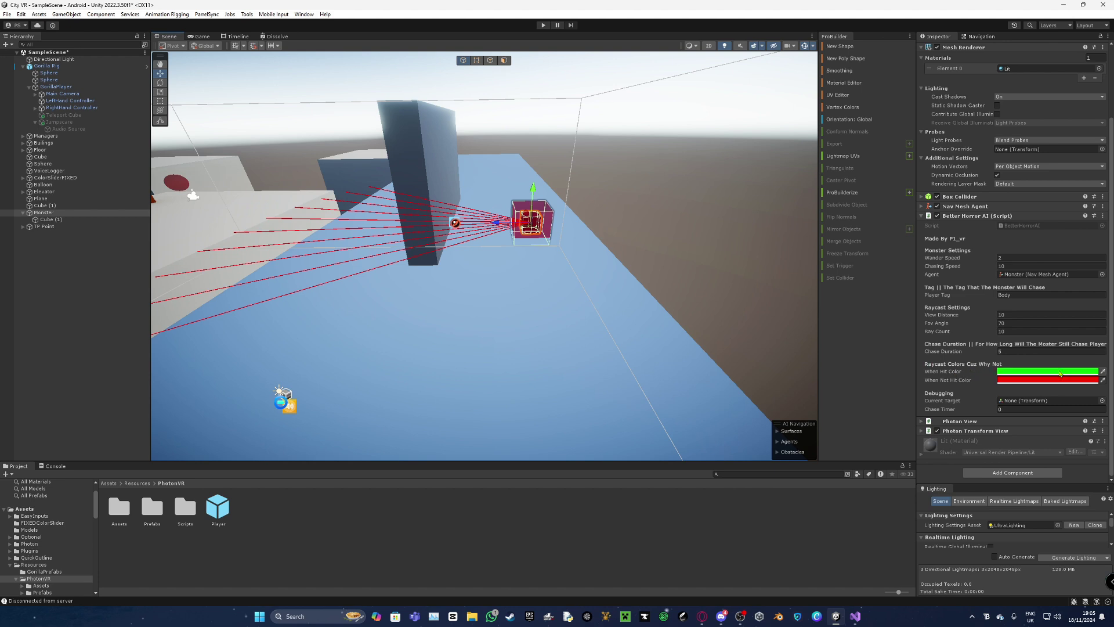
right_click_drag(705, 323, 662, 336)
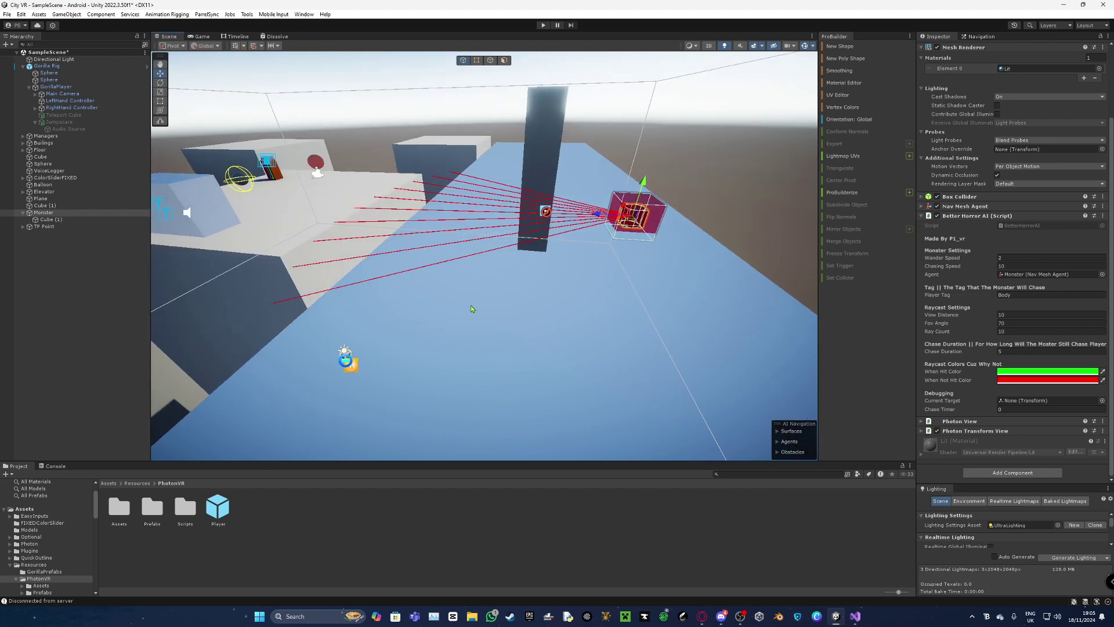
Check the When Hit Color and When Not Hit Color pickers without changing either color, and view the monster's rays.
left_click(1007, 372)
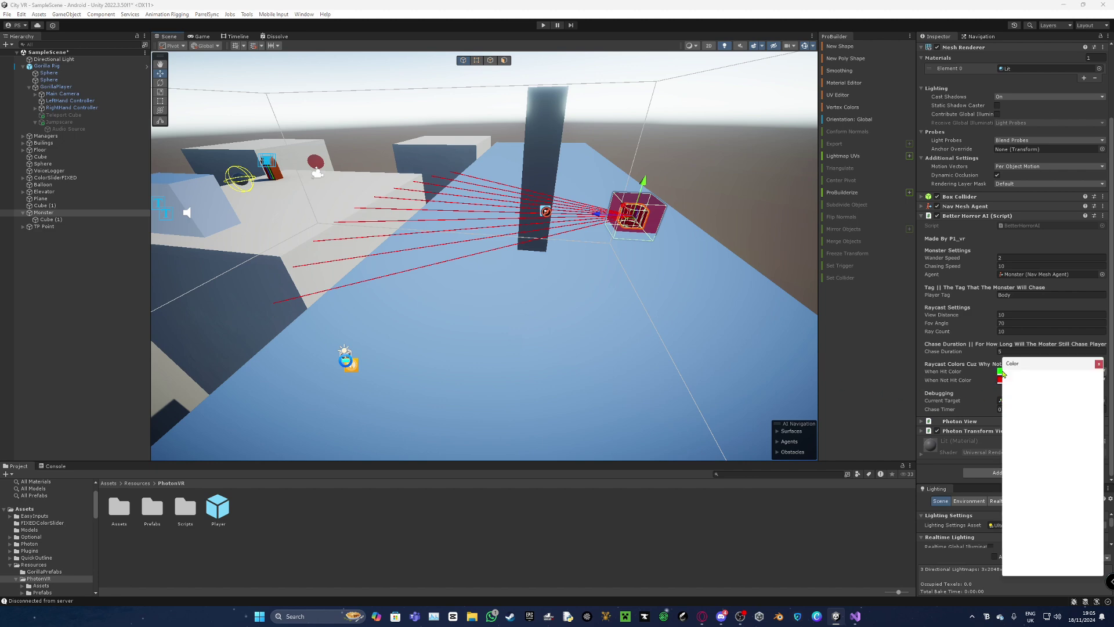
left_click(1099, 364)
key("w")
right_click_drag(546, 274, 511, 274)
left_click_drag(512, 275, 539, 234, "alt")
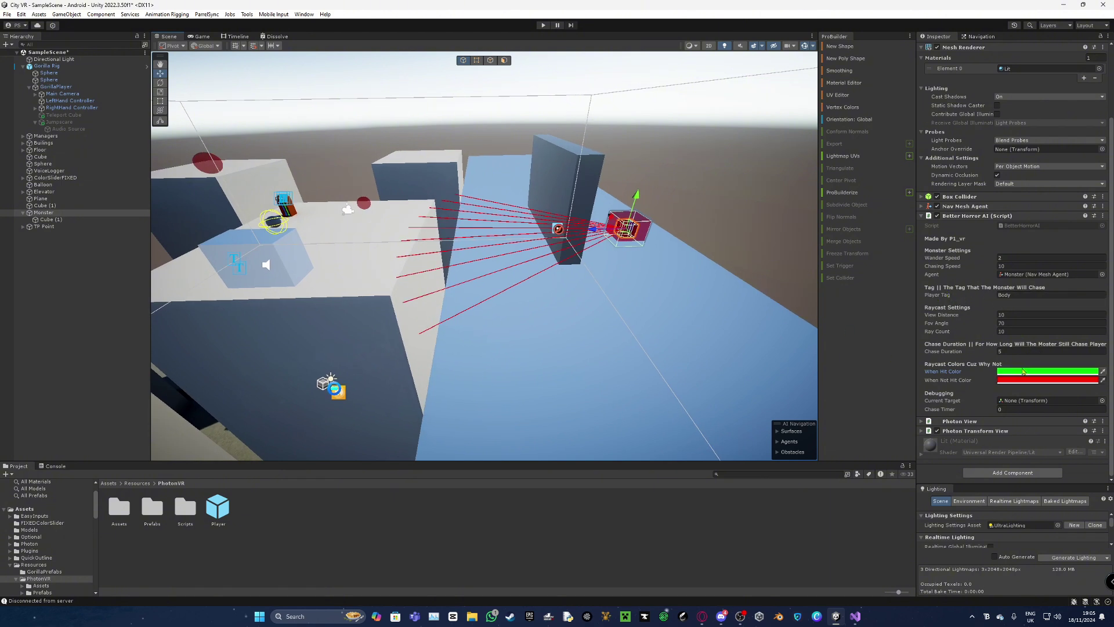
left_click(1005, 379)
key("w")
right_click_drag(649, 217, 652, 217)
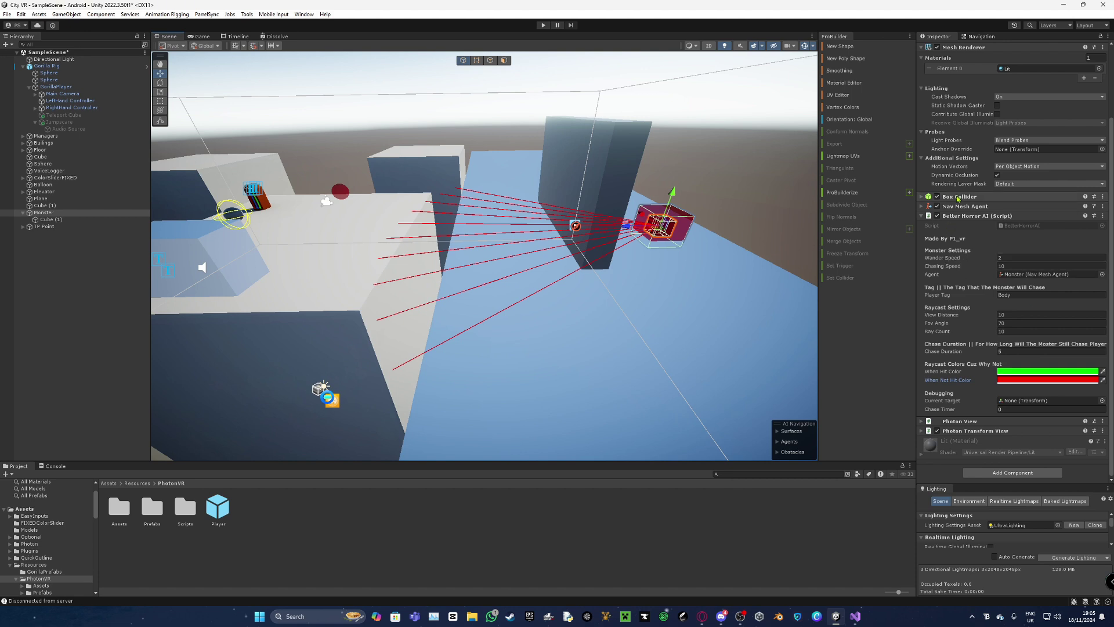
Collapse the Better Horror AI component and expand Photon View and Photon Transform View to review their settings.
left_click(964, 216)
left_click(963, 312)
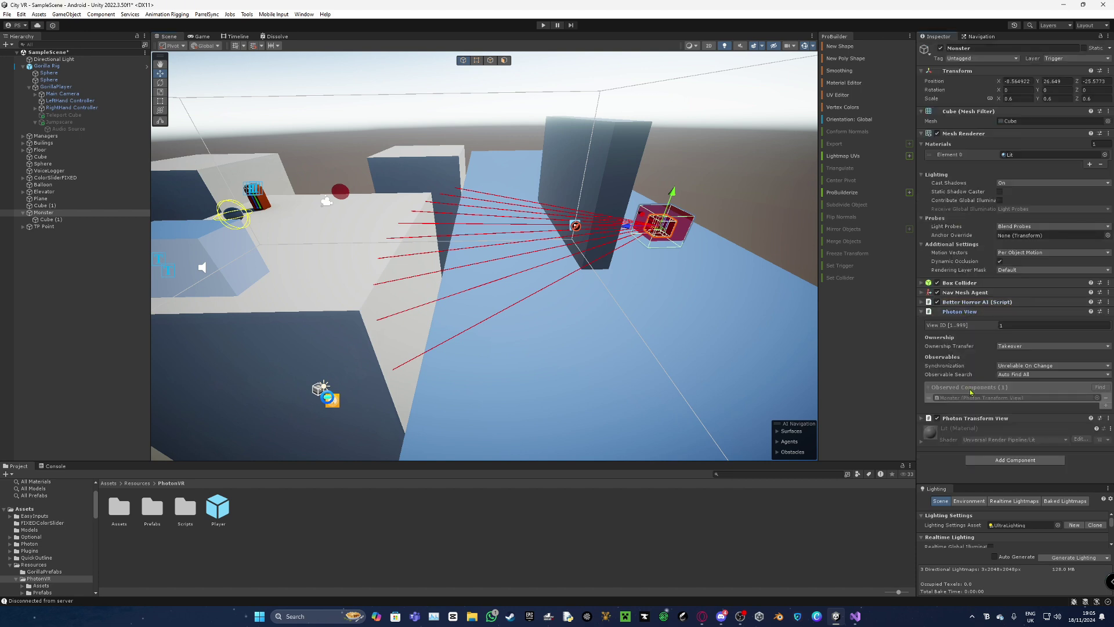
left_click(963, 418)
scroll(933, 458, "down", 2)
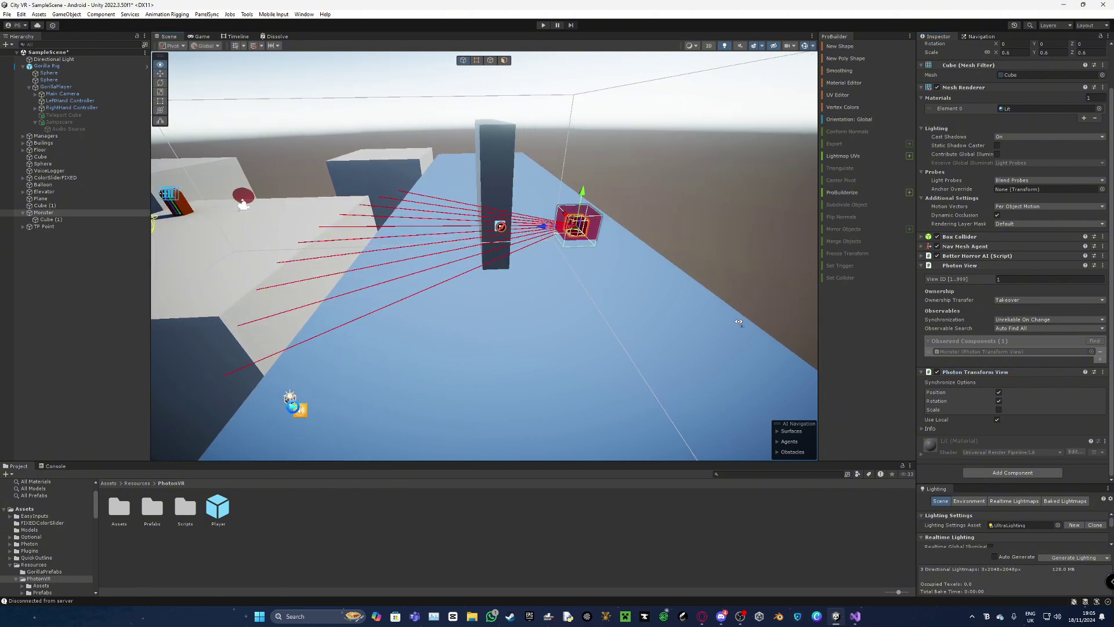
Collapse the monster's Photon View and Photon Transform View components.
right_click_drag(739, 321, 738, 322)
key("a")
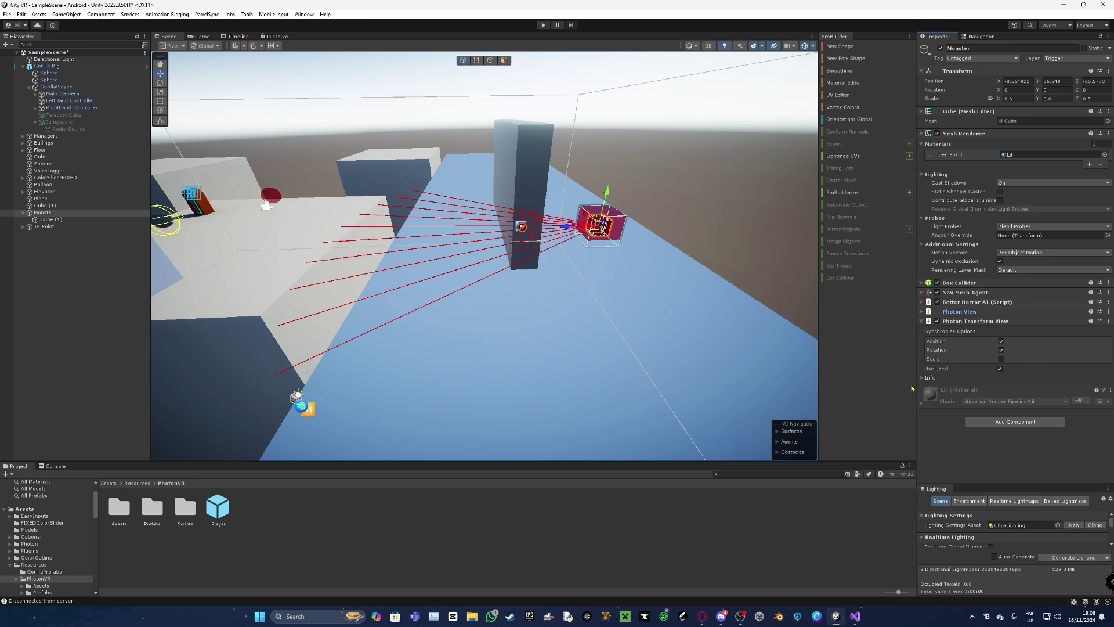
left_click(992, 321)
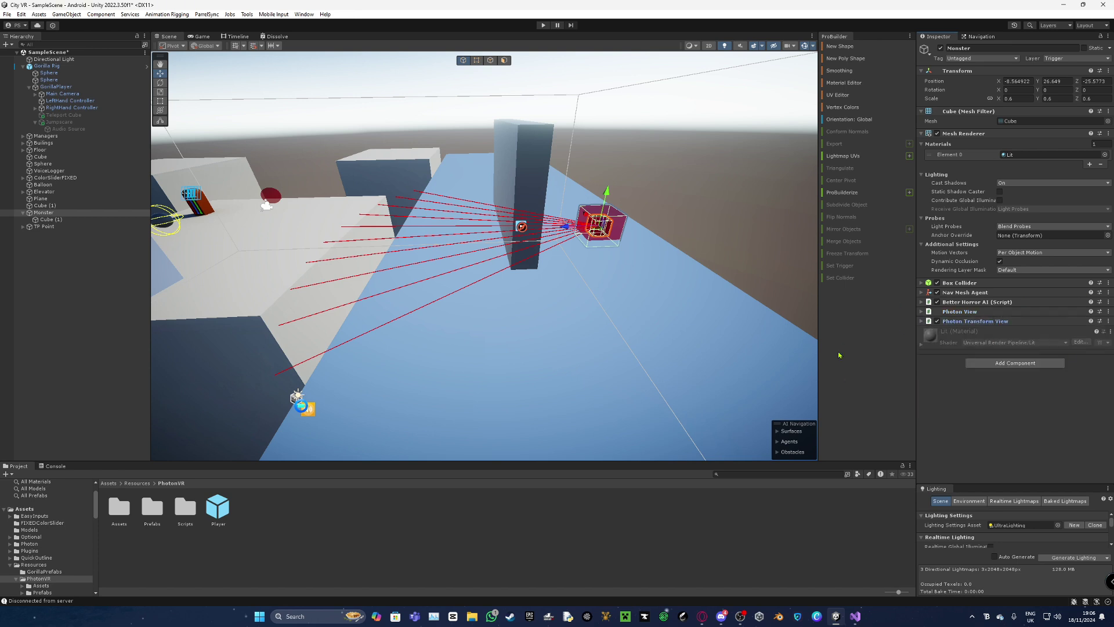
Review the monster's Better Horror AI settings alongside its rays in the scene, and collapse the component again.
right_click_drag(493, 249, 399, 269)
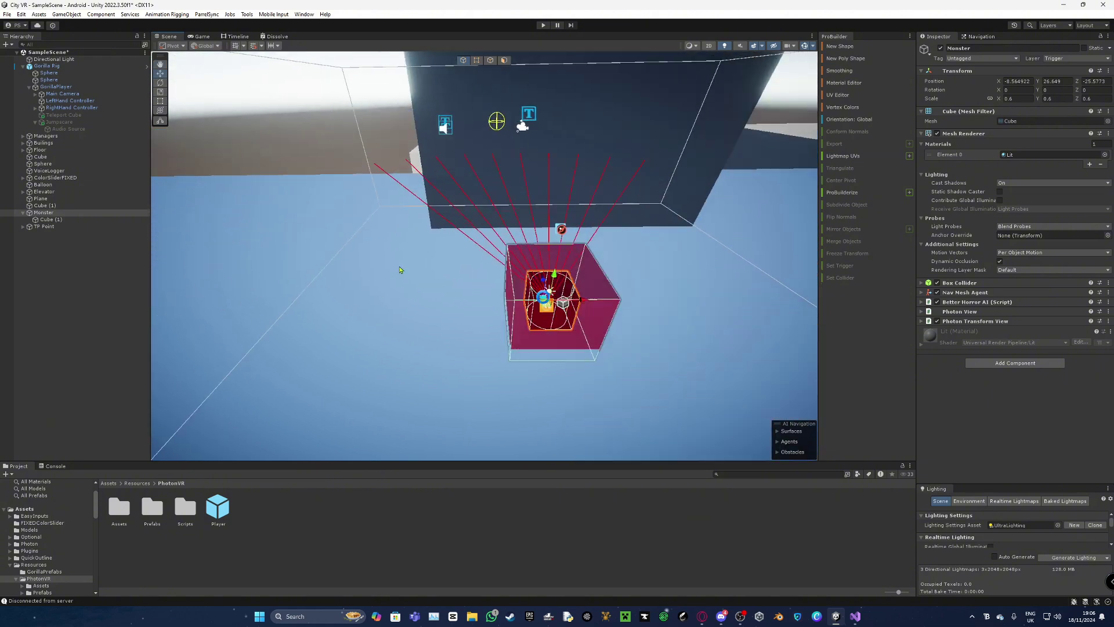
left_click(981, 302)
scroll(981, 312, "down", 3)
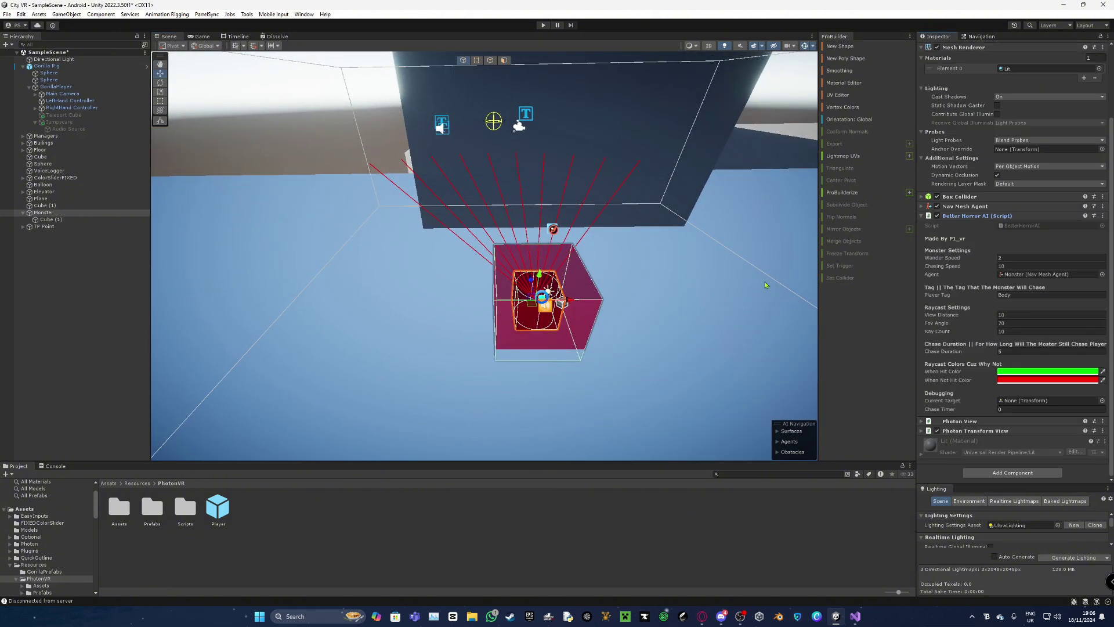
key("a")
right_click_drag(436, 246, 603, 261)
key("s")
key("a")
key("d")
left_click(944, 215)
key("w")
key("s")
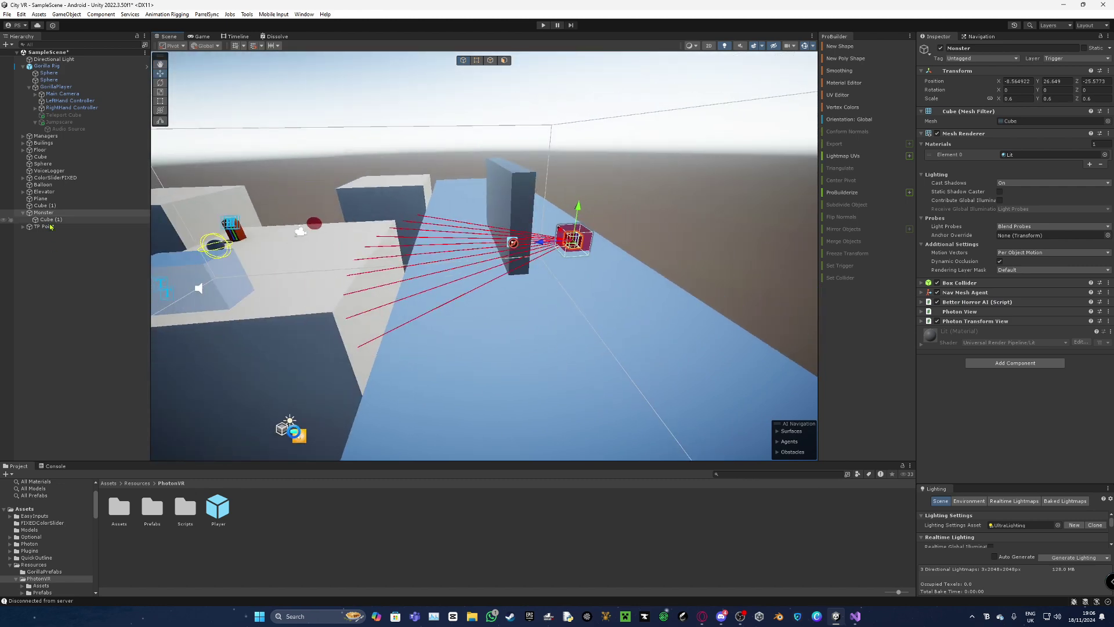
Select the Monster's child Cube (1) and expand its Box Collider to show the trigger settings.
left_click(49, 220)
key("d")
right_click_drag(439, 228, 401, 223)
key("w")
left_click(961, 282)
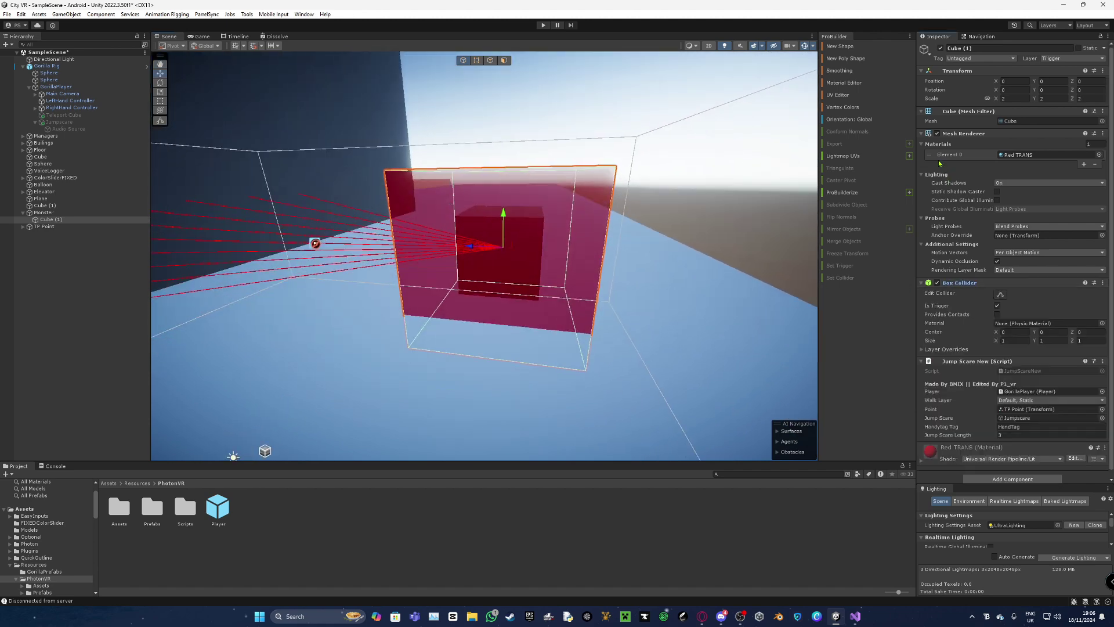
Toggle Cube (1)'s Mesh Renderer off and back on, and examine the trigger cube surrounding the monster.
left_click(937, 134)
left_click(938, 134)
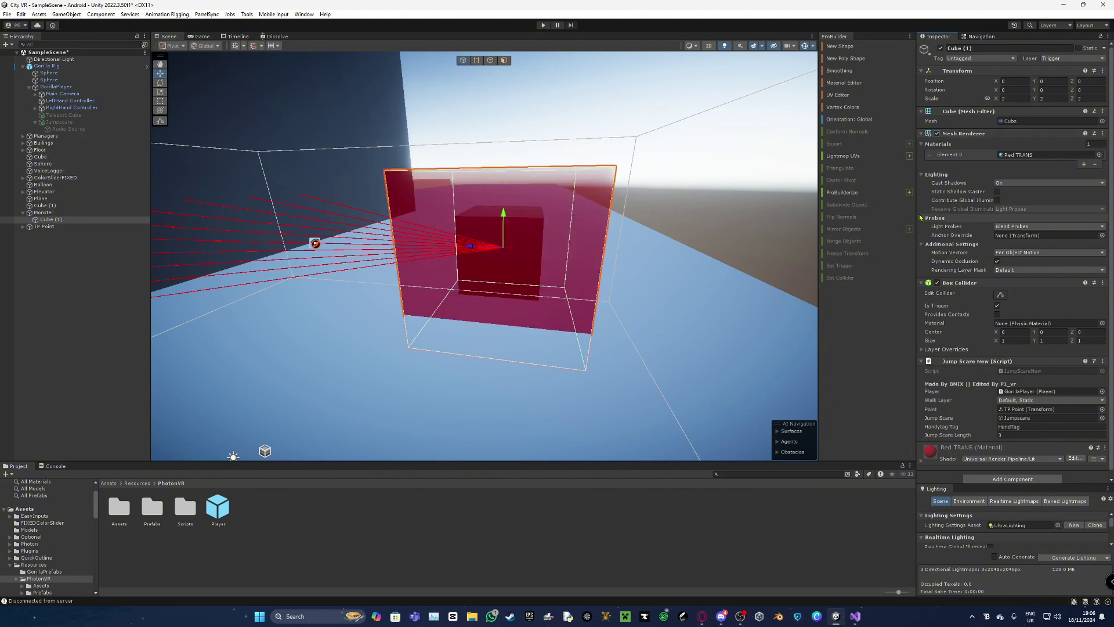
scroll(413, 261, "up", 6)
scroll(413, 261, "down", 6)
left_click_drag(673, 286, 620, 304, "alt")
key("s")
right_click_drag(720, 254, 716, 244)
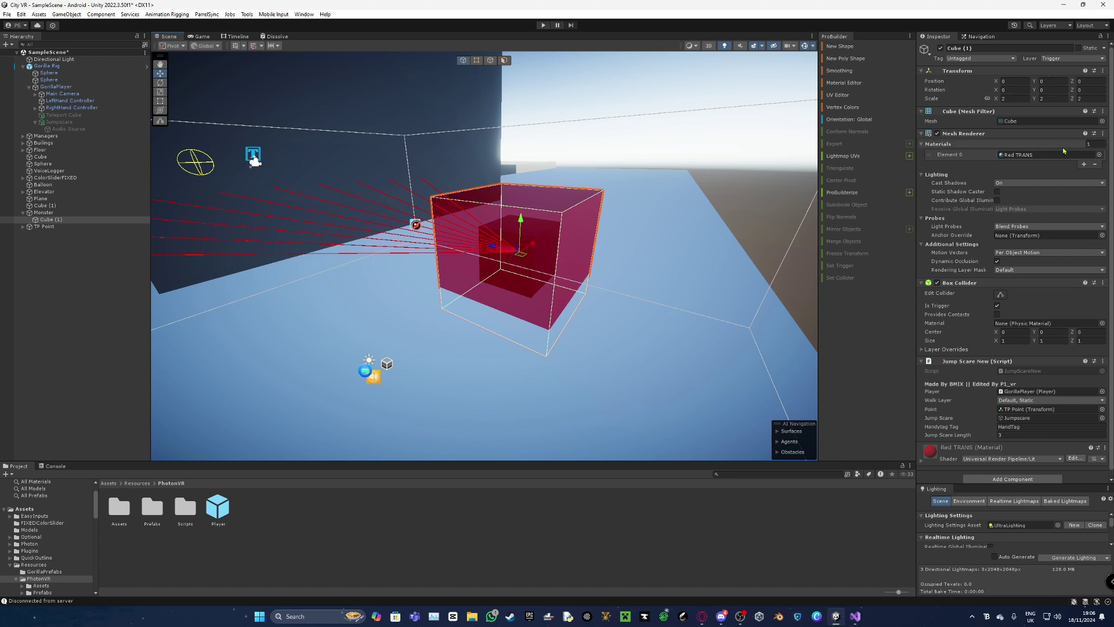
Check the available Layer options for Cube (1) while keeping its Trigger layer.
scroll(1063, 150, "down", 1)
left_click(1072, 51)
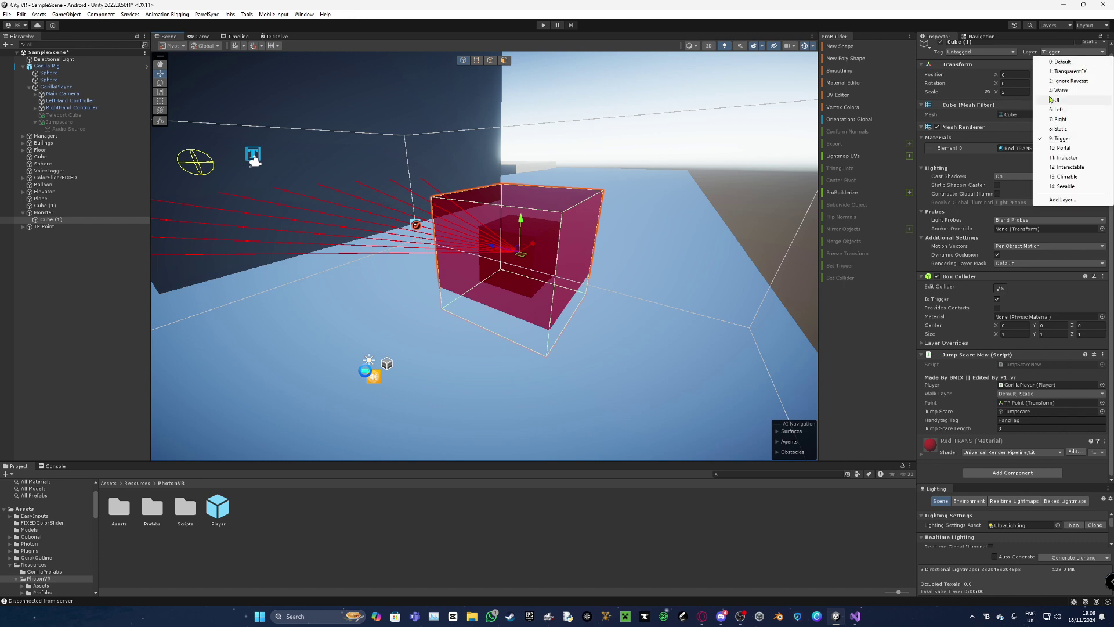
left_click(1021, 57)
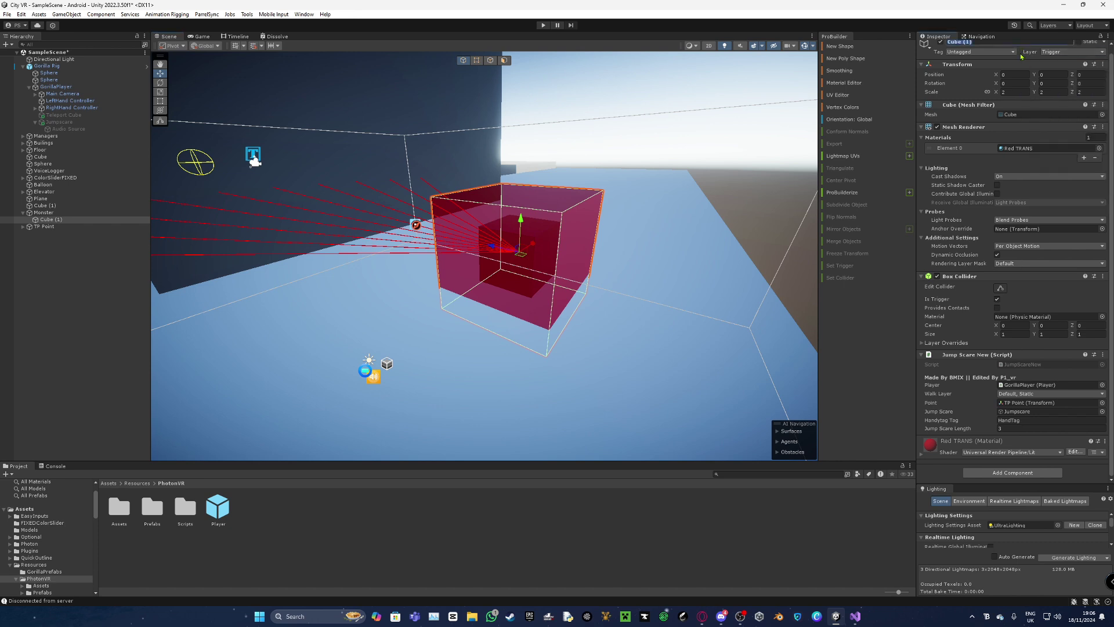
Assign GorillaPlayer as the Player in the Jump Scare New script on the Monster's Cube (1).
left_click(944, 394)
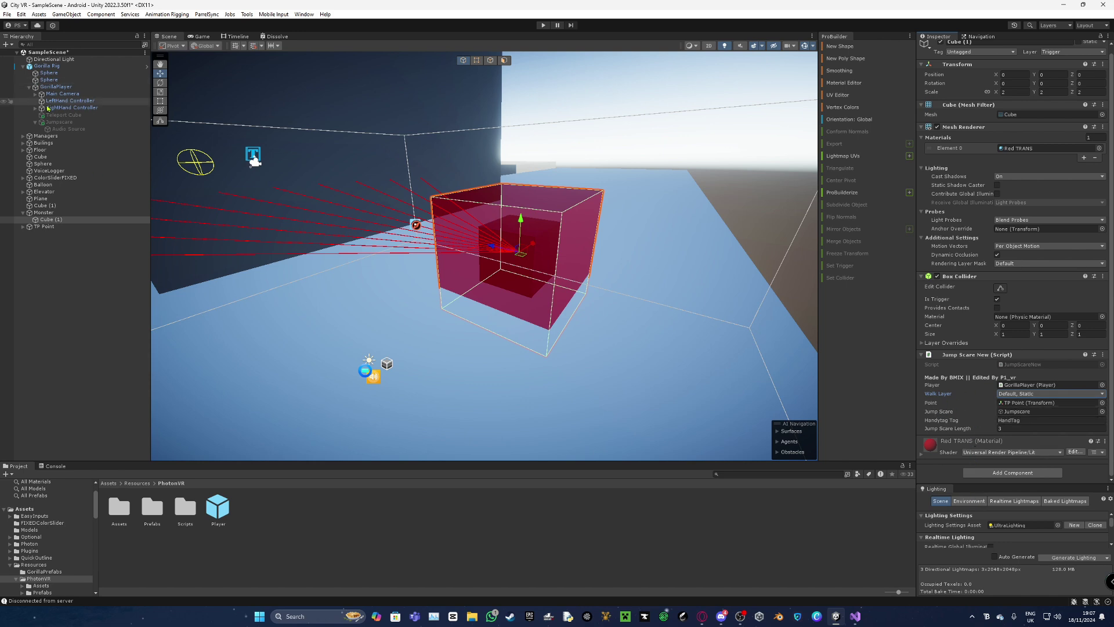
left_click(60, 88)
left_click_drag(60, 90, 1046, 387)
key("s")
right_click_drag(522, 390, 562, 294)
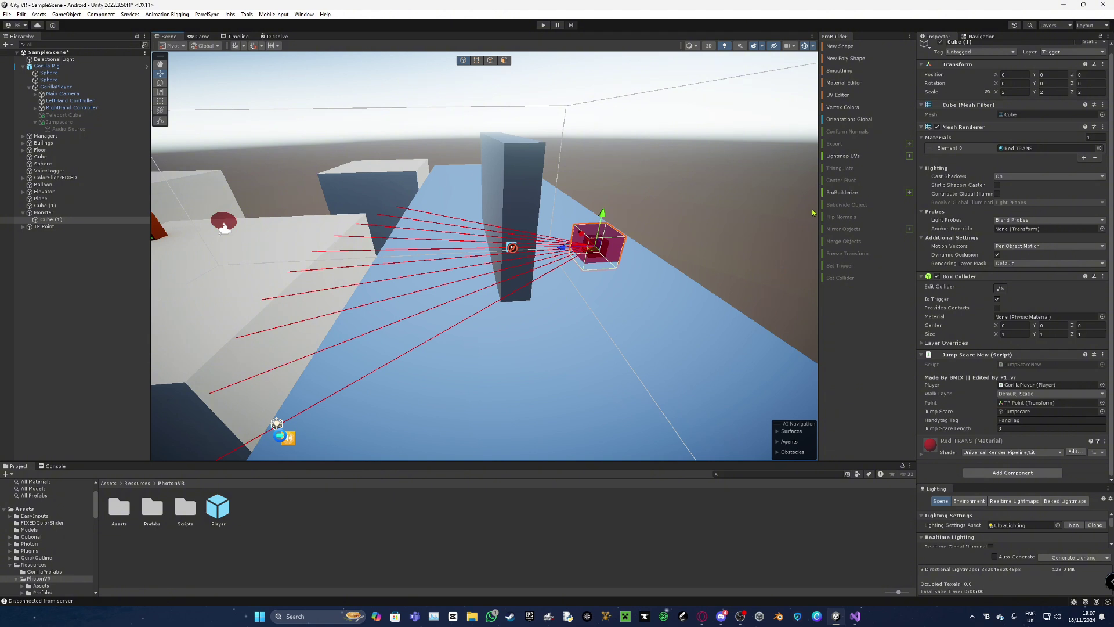
Check GorillaPlayer's Player script, and choose GorillaPlayer as the Player reference in Cube (1)'s Jump Scare New script.
left_click(55, 87)
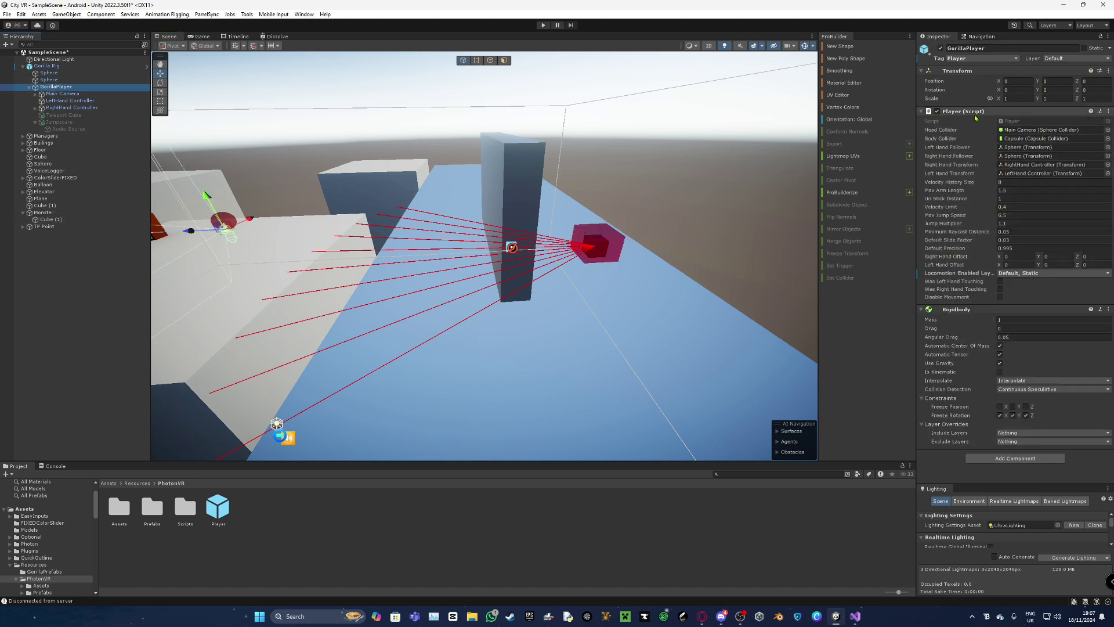
left_click_drag(969, 112, 934, 119)
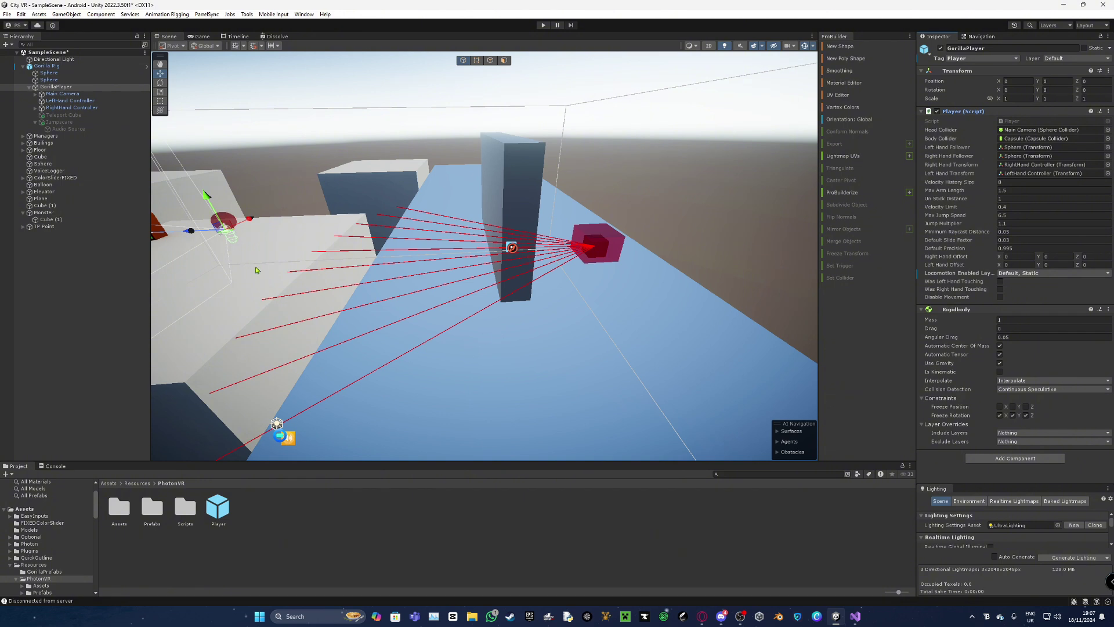
left_click(47, 214)
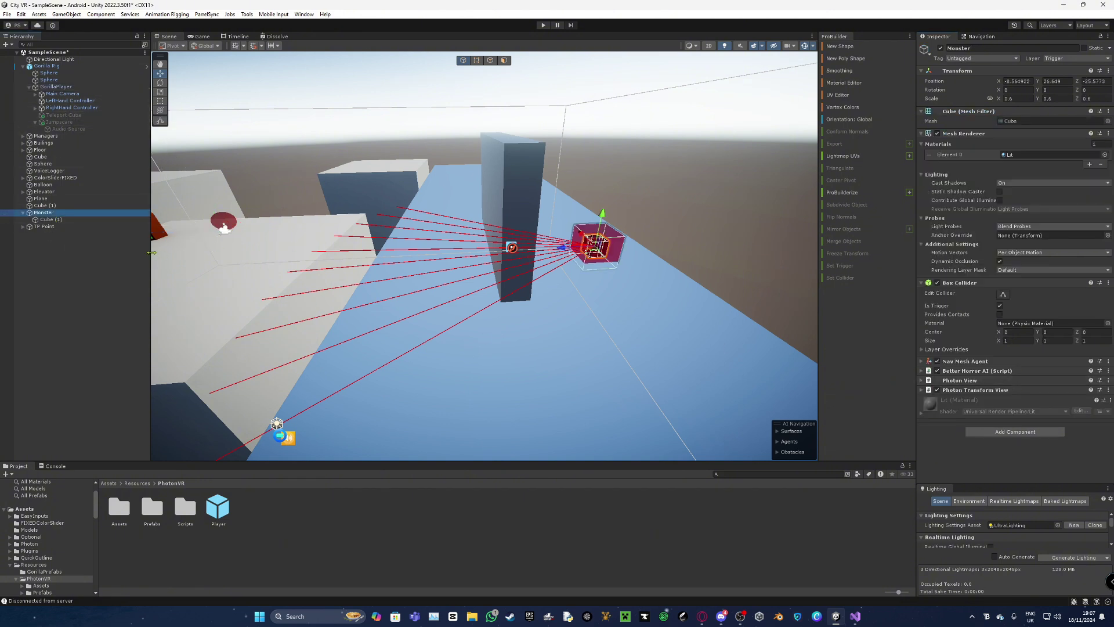
key("Down")
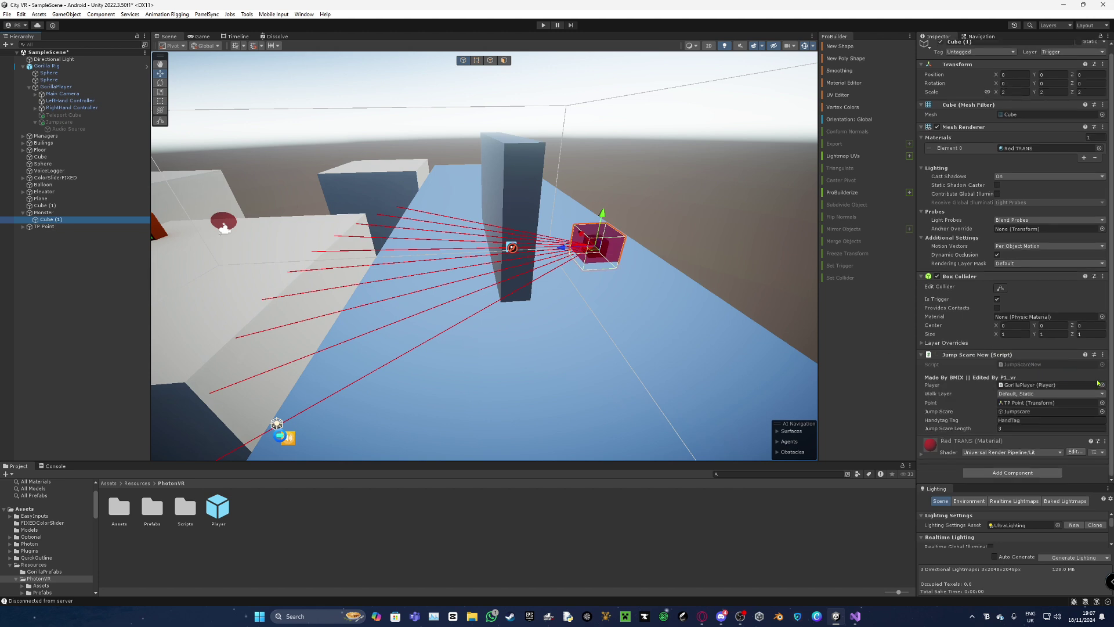
left_click(1102, 386)
double_click(826, 348)
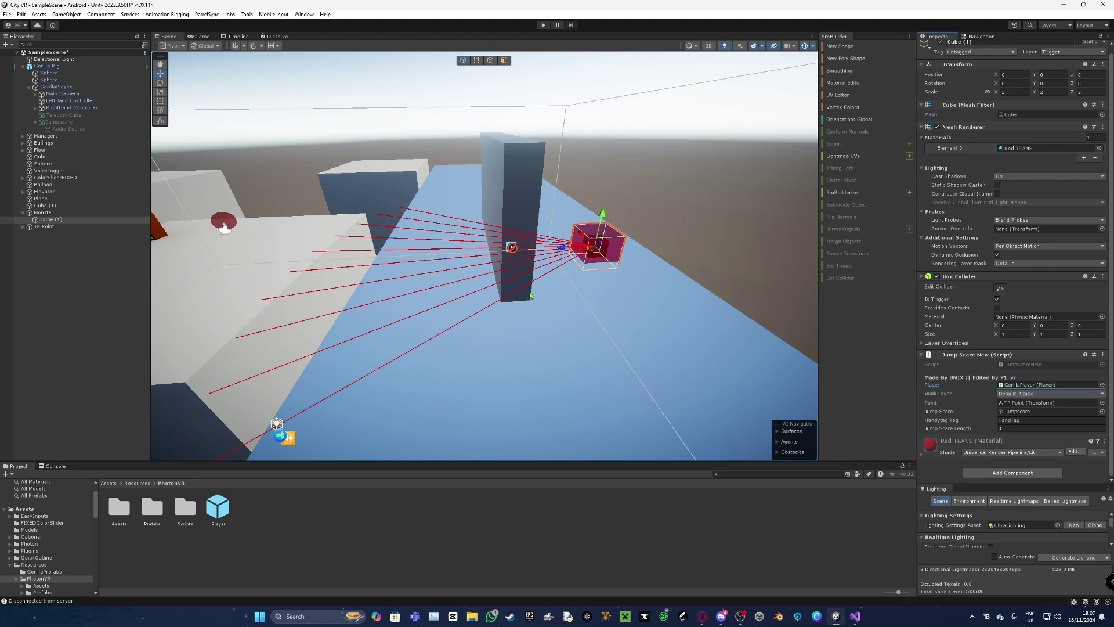
Compare Locomotion Enabled Layers on GorillaPlayer's Player script with the Walk Layer in Cube (1)'s Jump Scare New script.
left_click(58, 87)
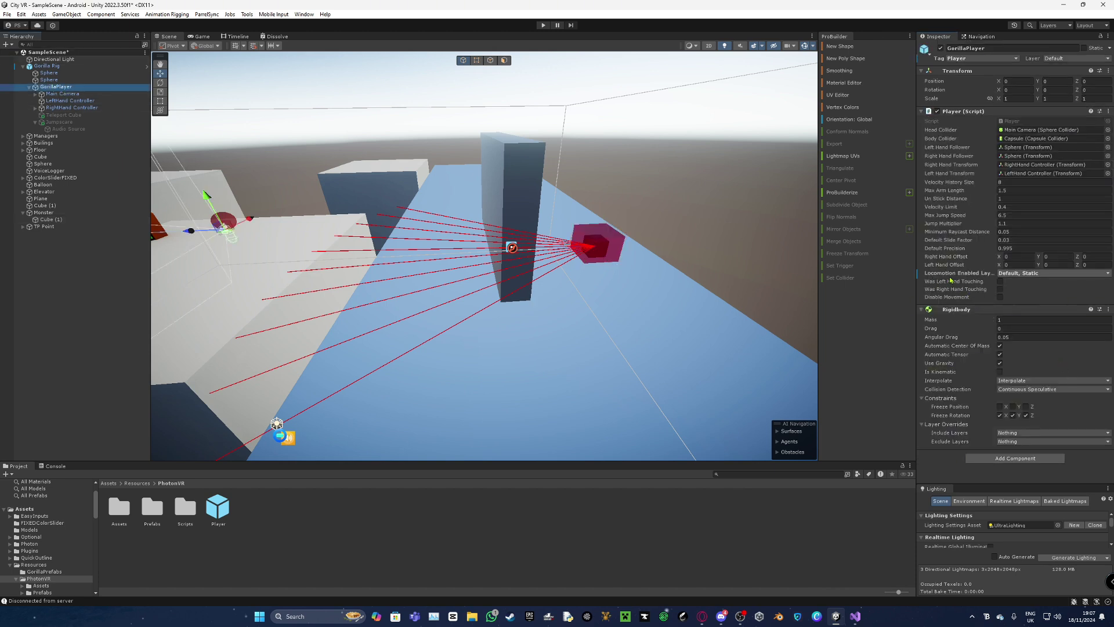
left_click(1018, 266)
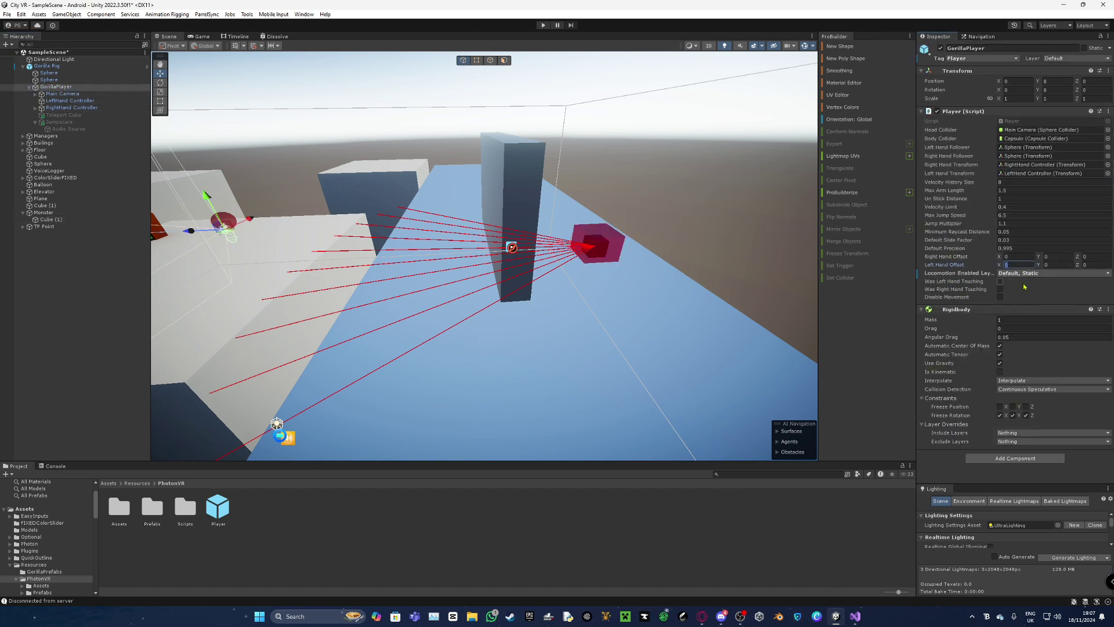
left_click(1001, 280)
left_click(1034, 274)
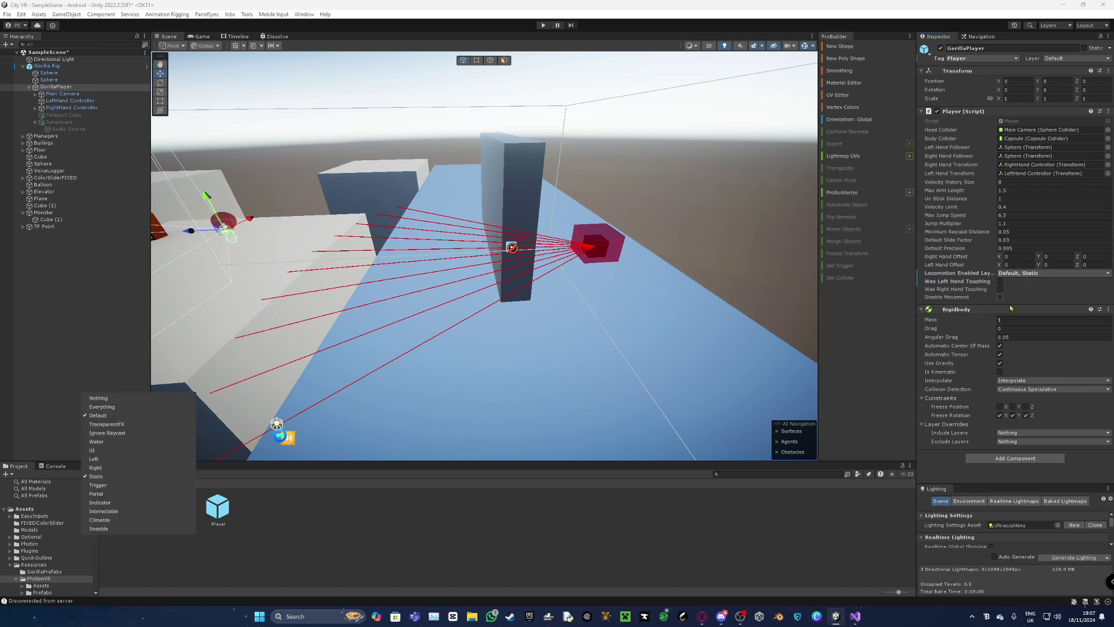
left_click(65, 390)
left_click(62, 88)
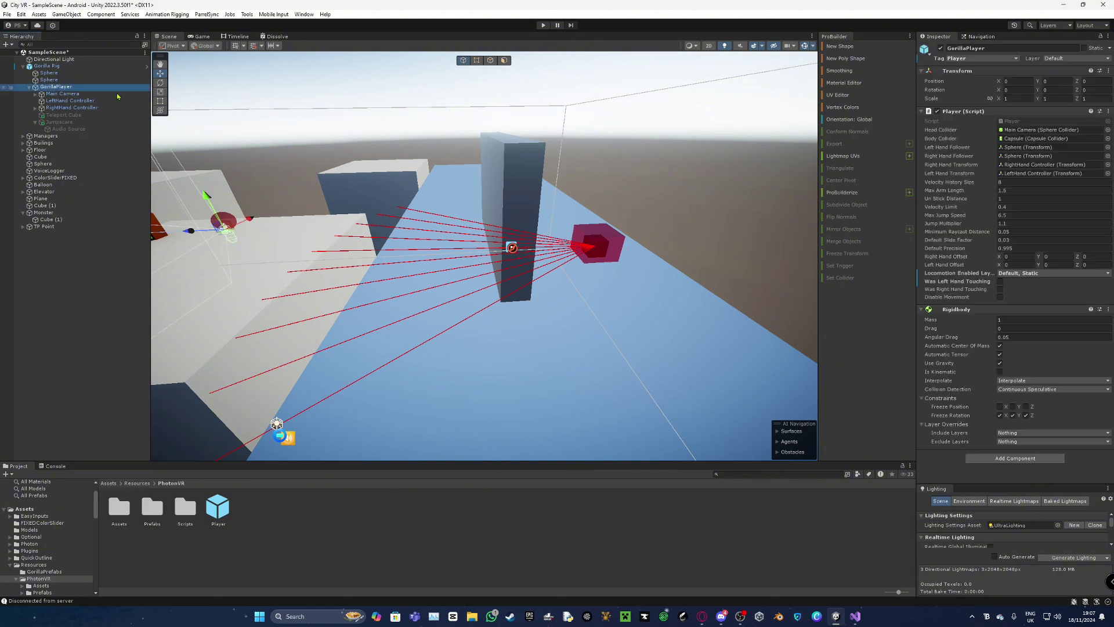
left_click(1008, 273)
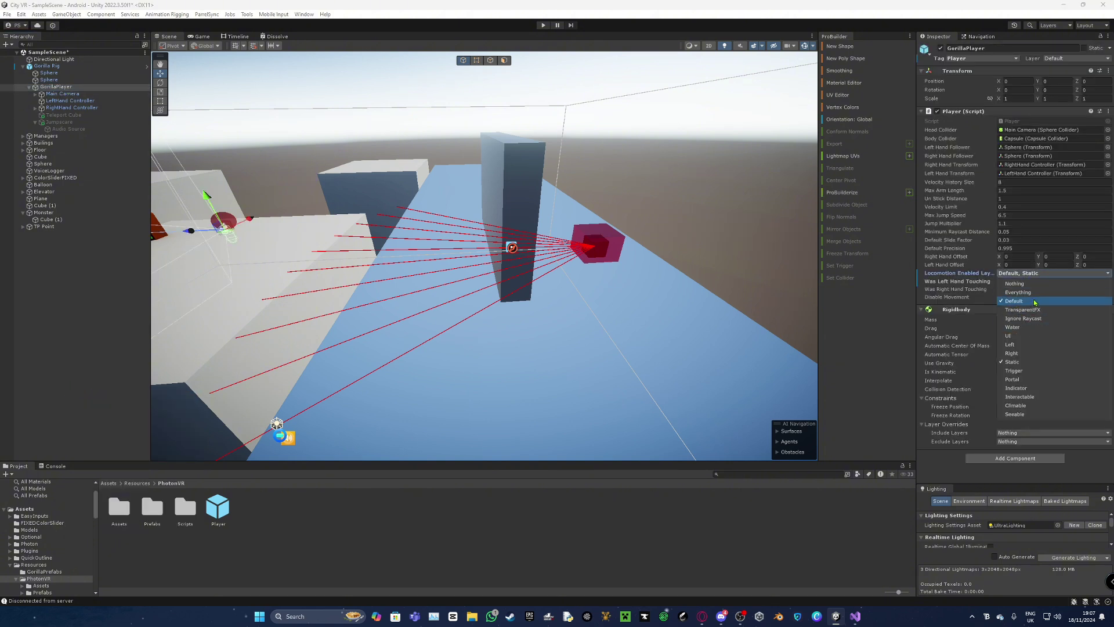
left_click(51, 219)
scroll(1010, 348, "down", 1)
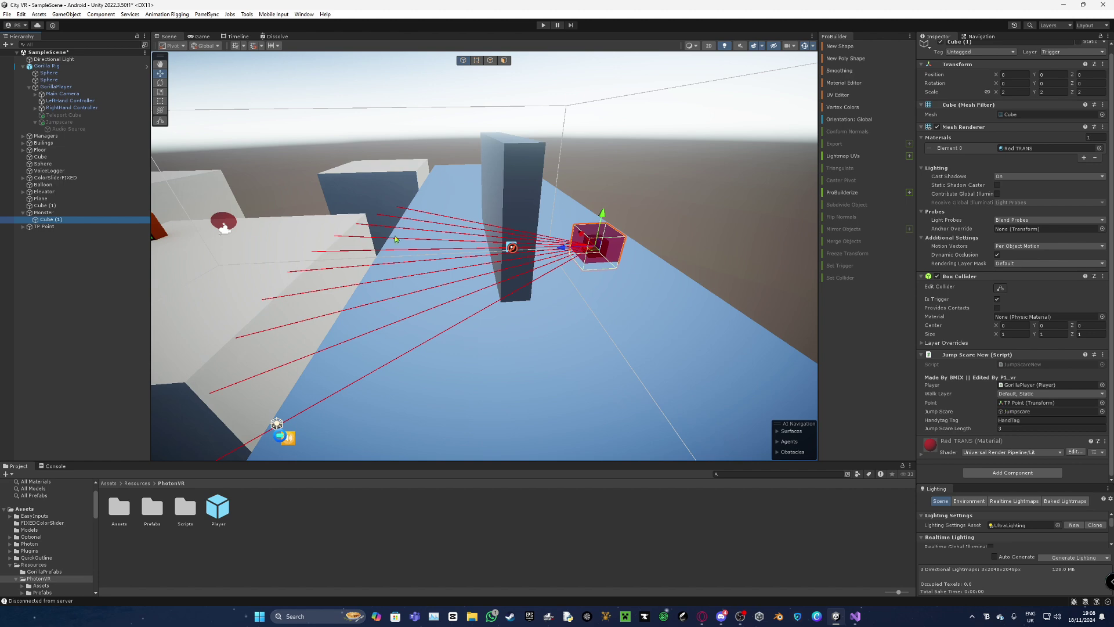
Expand TP Point and examine where the teleport point sits in the scene.
right_click_drag(371, 235, 200, 204)
left_click(45, 227)
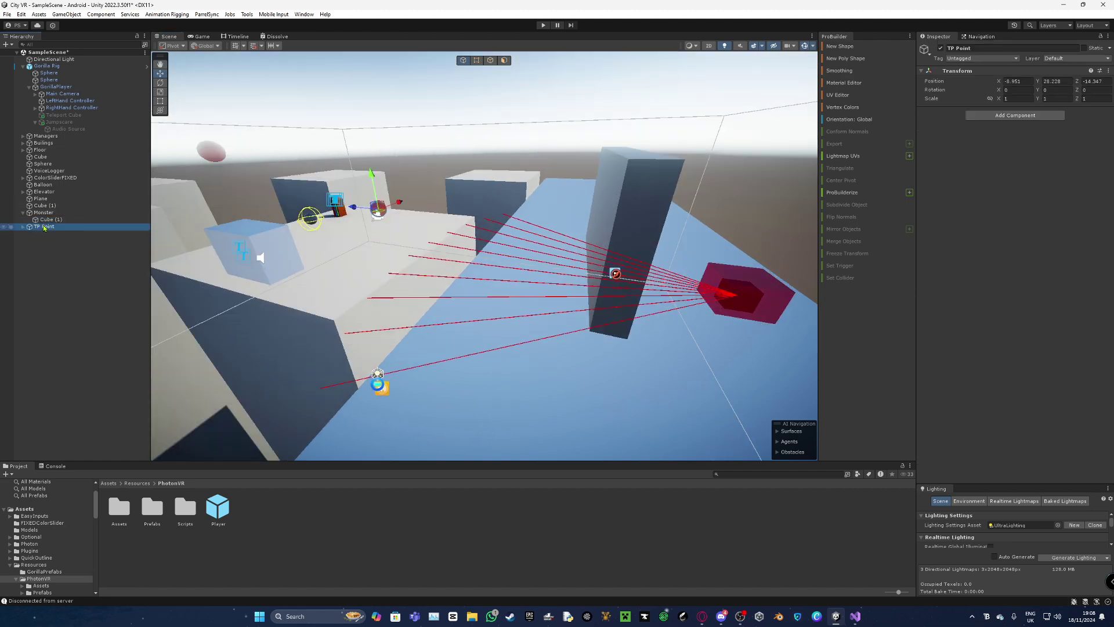
left_click(22, 227)
key("w")
right_click_drag(289, 300, 467, 299)
key("s")
key("w")
key("w")
key("a")
Inspect TP Point's child Sphere and its components, viewing the red sphere up close.
left_click(49, 234)
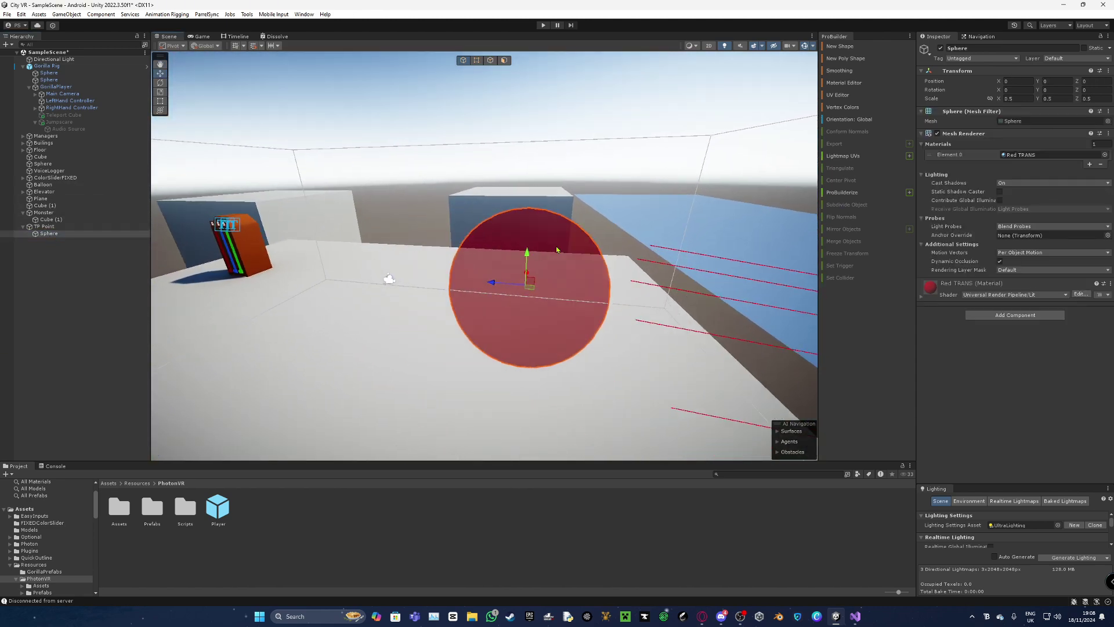
key("s")
right_click_drag(522, 258, 557, 256)
key("d")
key("a")
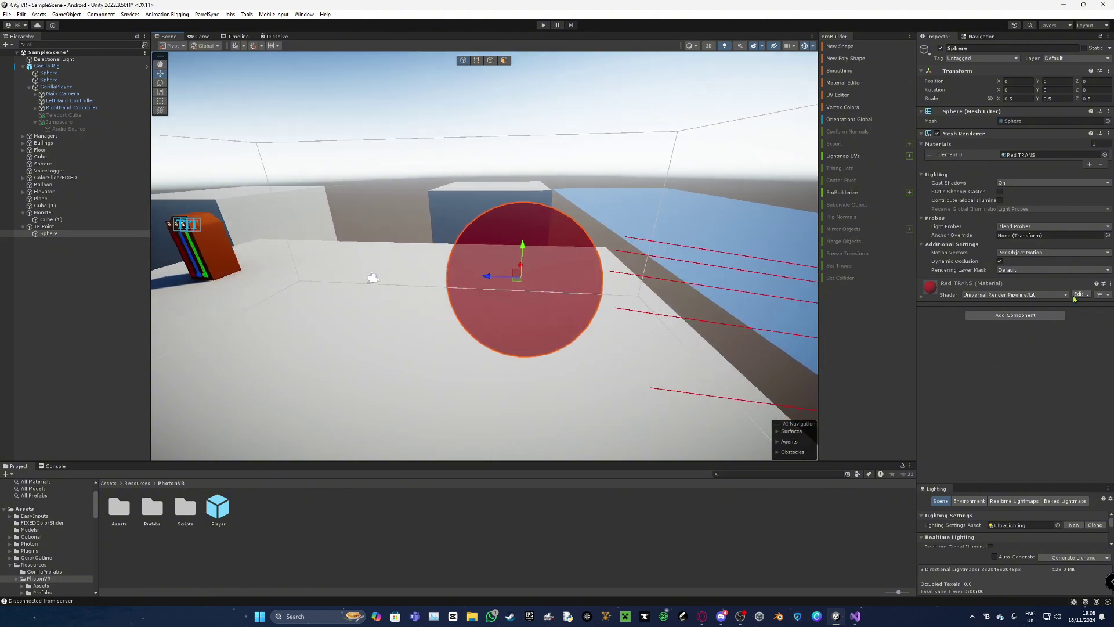
Check TP Point's Transform and the Point reference in Cube (1)'s Jump Scare New script.
double_click(47, 226)
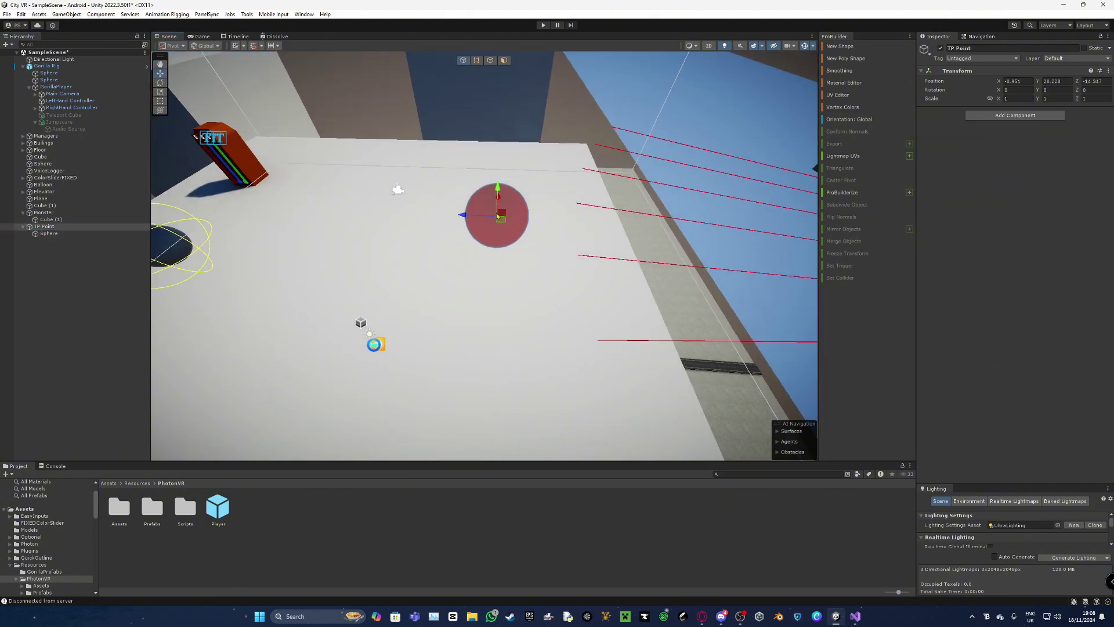
left_click(48, 227)
double_click(46, 219)
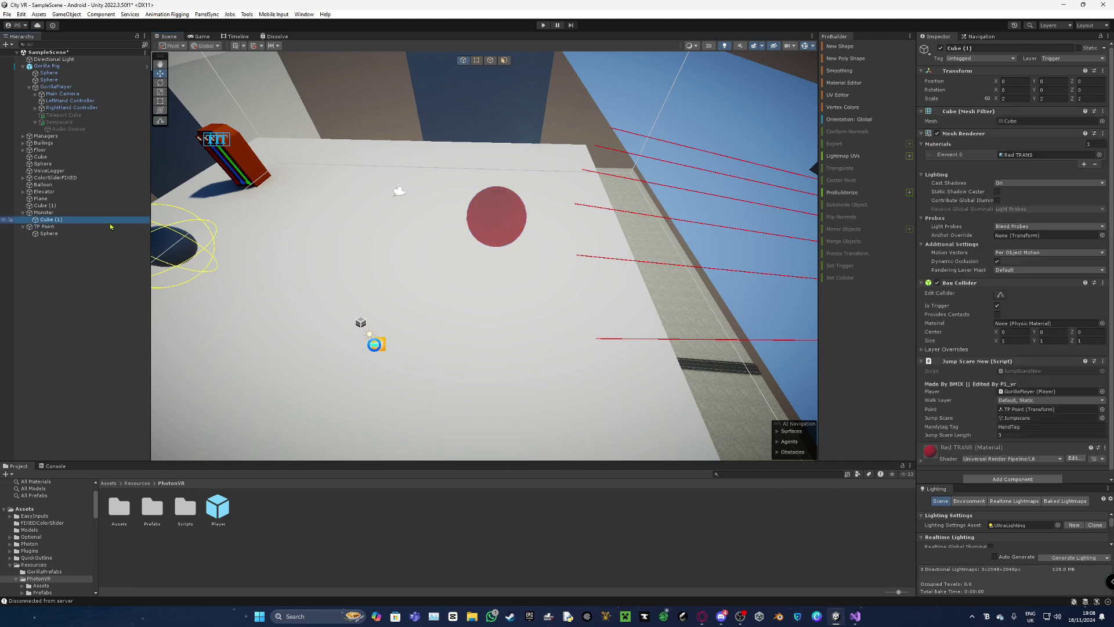
scroll(1062, 357, "down", 1)
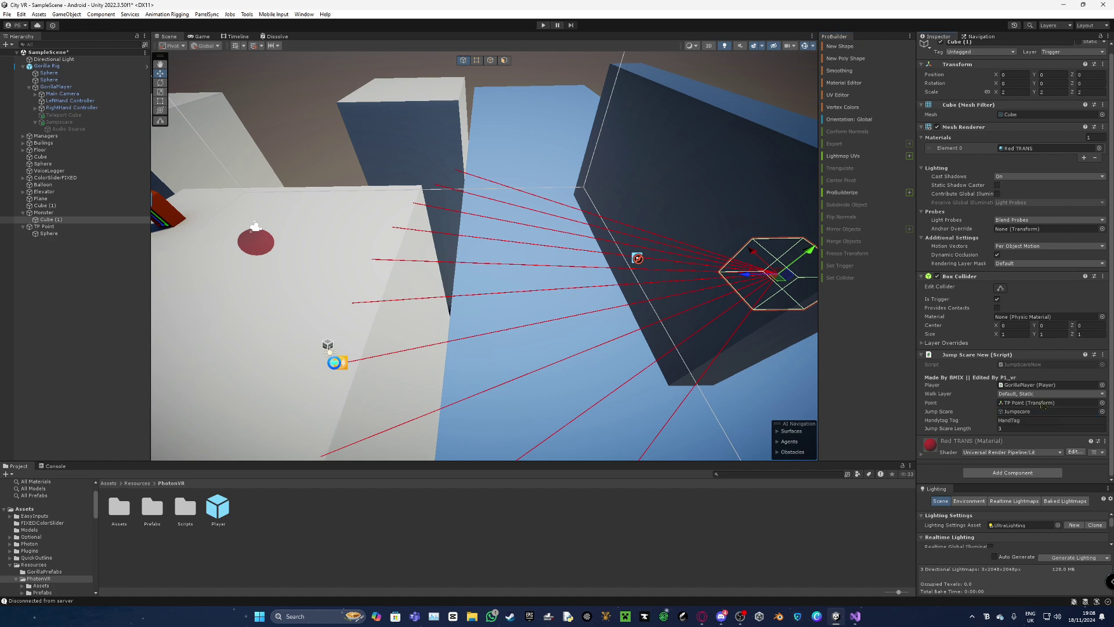
Activate the Jumpscare object under GorillaPlayer and view its black box up close.
right_click_drag(495, 271, 395, 268)
left_click(66, 121)
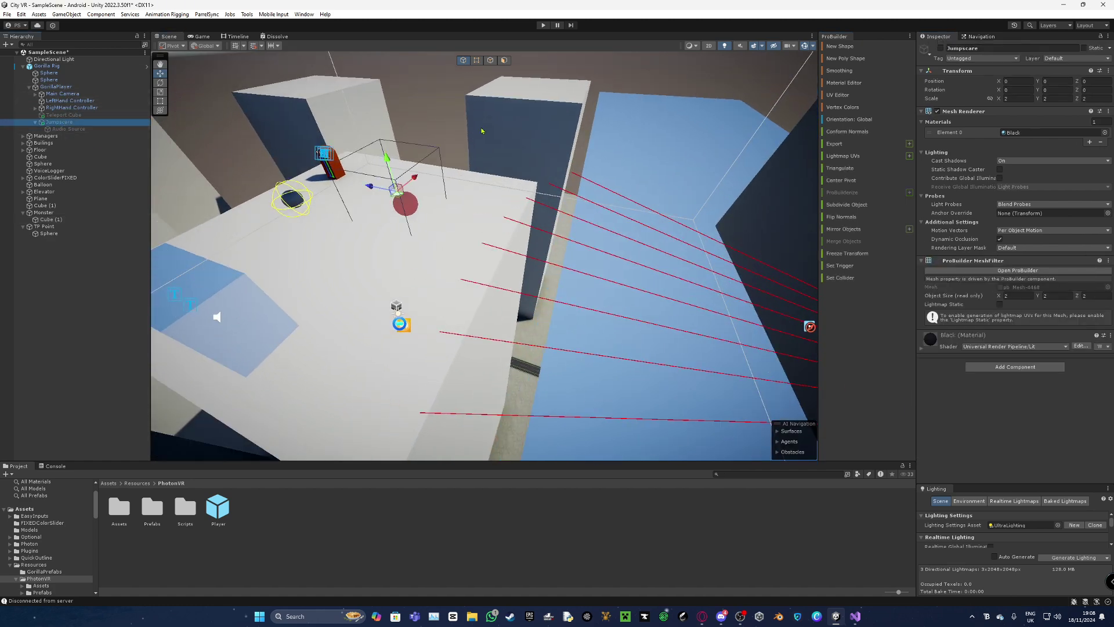
left_click(940, 48)
key("f")
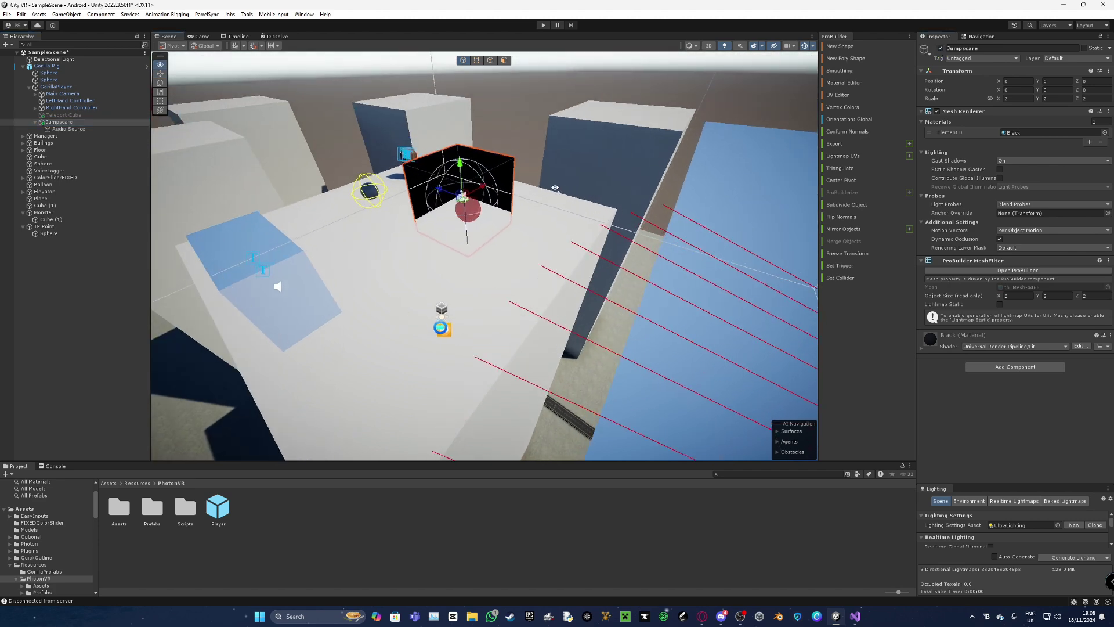
key("w")
right_click_drag(563, 233, 525, 234)
key("s")
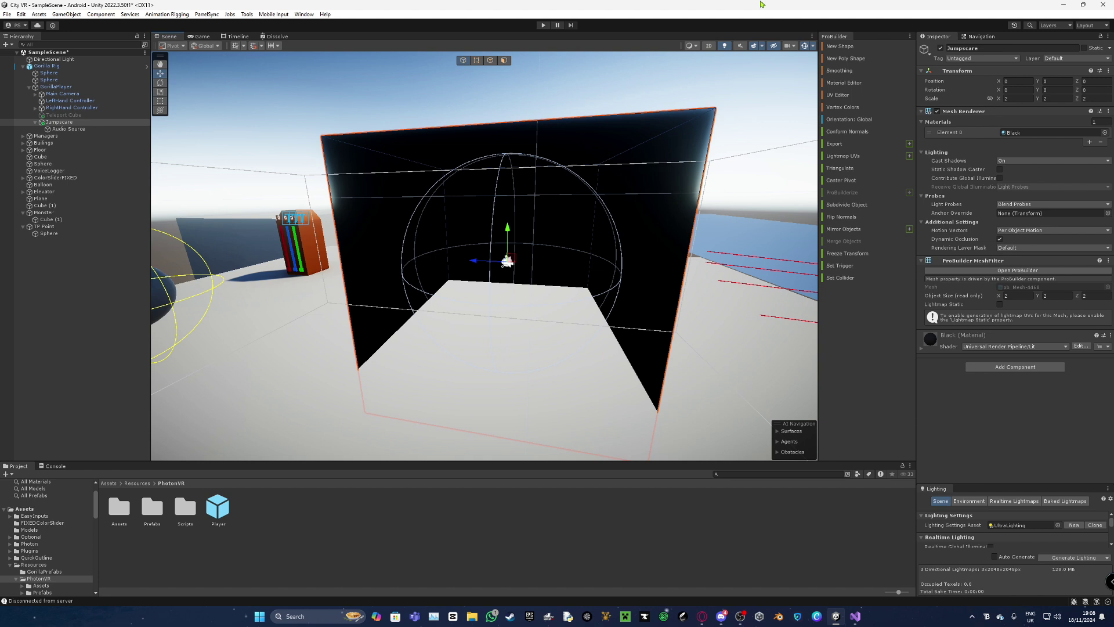
Turn on Enable GPU Instancing for the Jumpscare object's Black material and collapse the material settings.
left_click(960, 348)
scroll(966, 405, "down", 3)
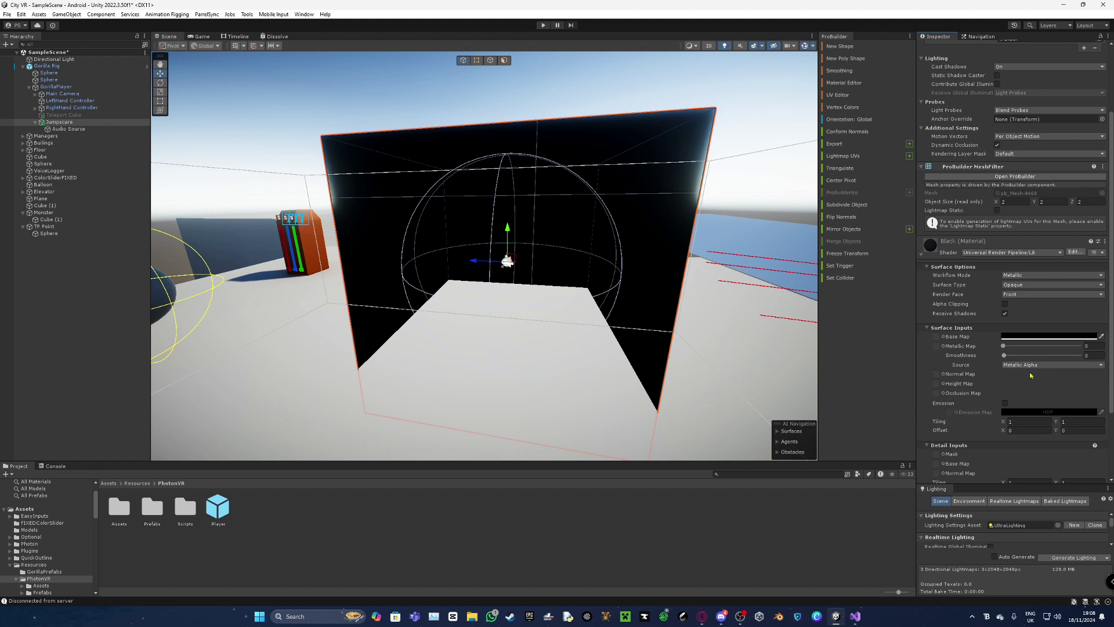
scroll(999, 441, "down", 3)
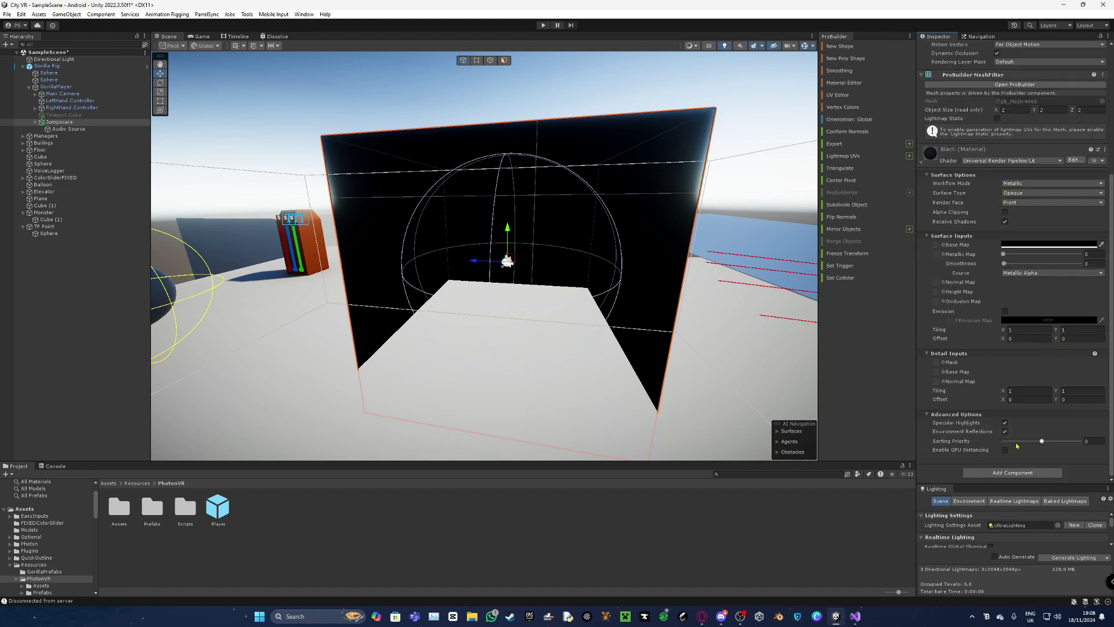
left_click(1006, 451)
scroll(1004, 429, "up", 4)
left_click(982, 269)
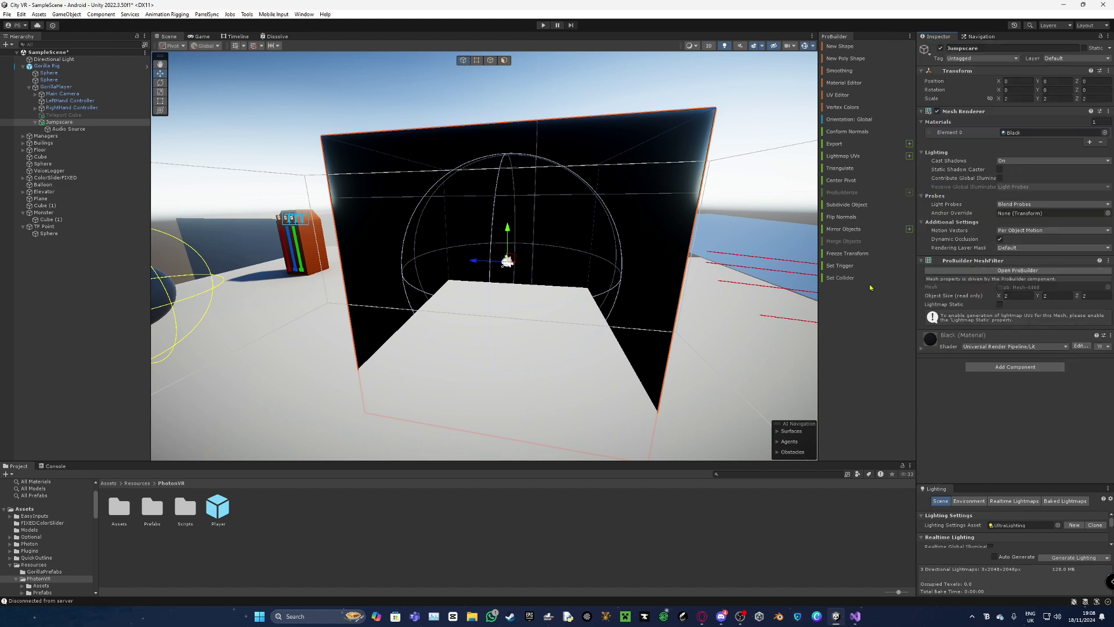
View the Jumpscare box's open side and check the settings of its Audio Source child.
key("w")
right_click_drag(641, 293, 709, 319)
key("s")
key("s")
key("a")
left_click(110, 129)
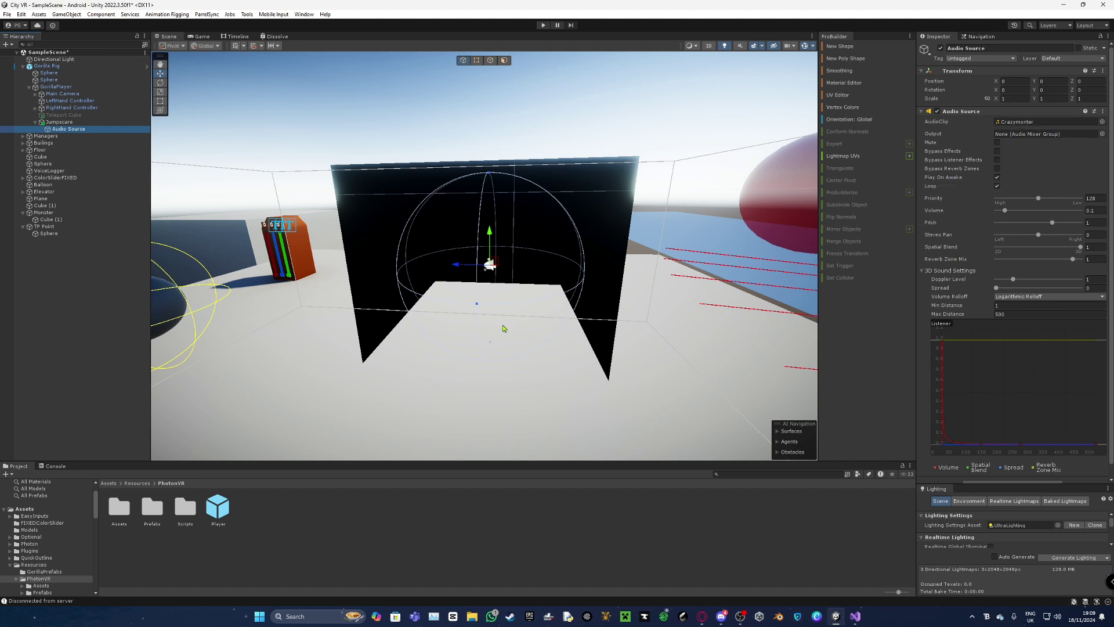
View the Jumpscare box from inside, hide the scene gizmos and look at the box from outside.
key("w")
right_click_drag(415, 283, 547, 313)
left_click(657, 403)
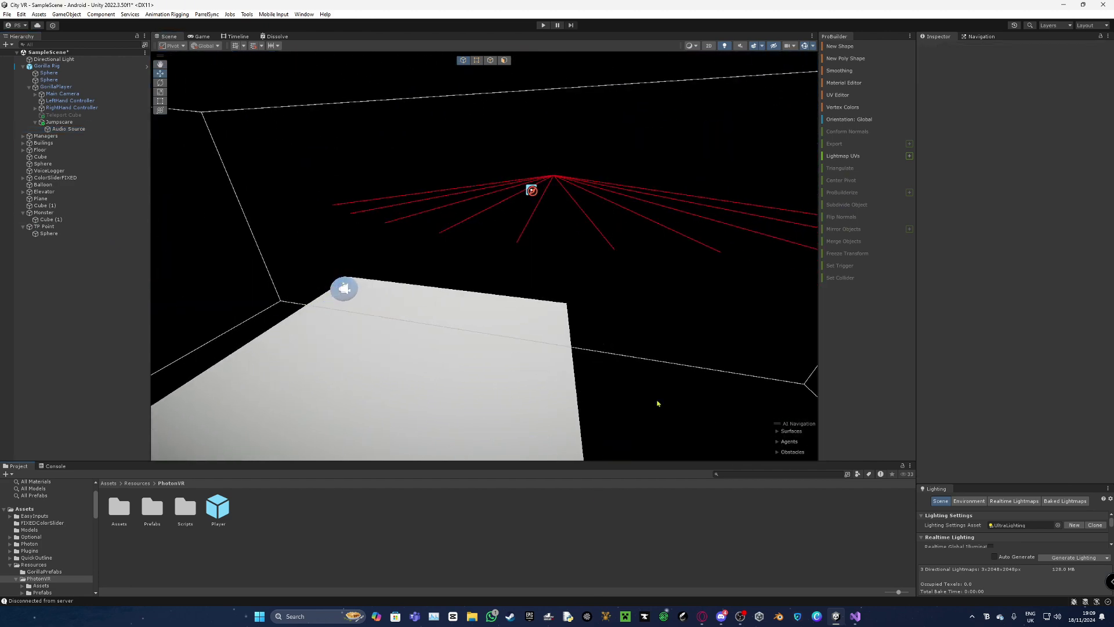
left_click(806, 45)
right_click_drag(488, 331, 458, 241)
key("s")
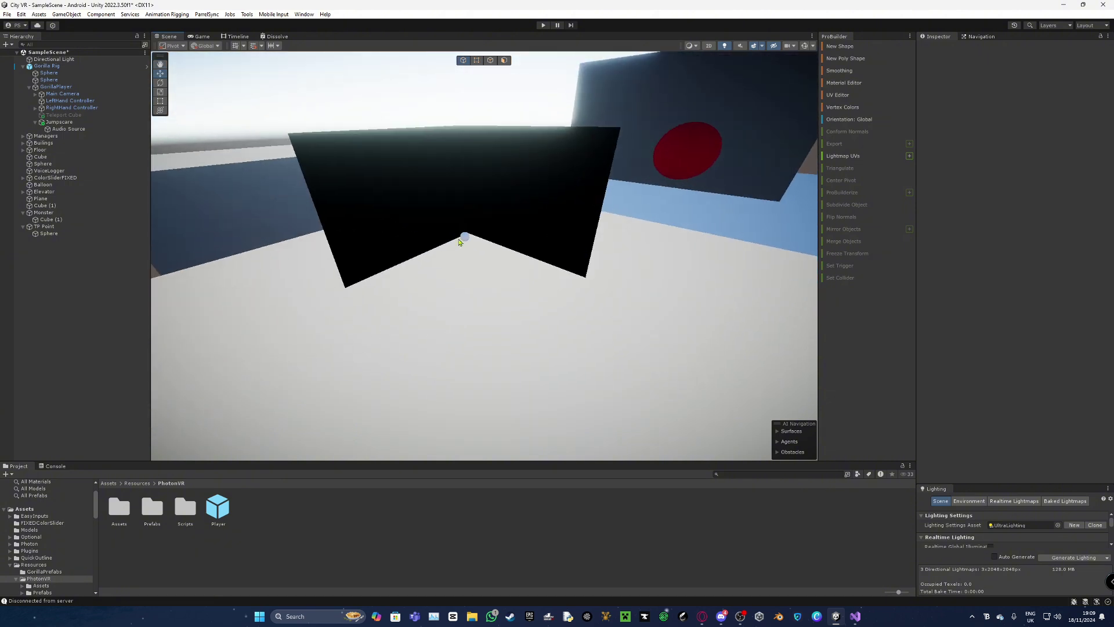
right_click_drag(597, 266, 468, 242)
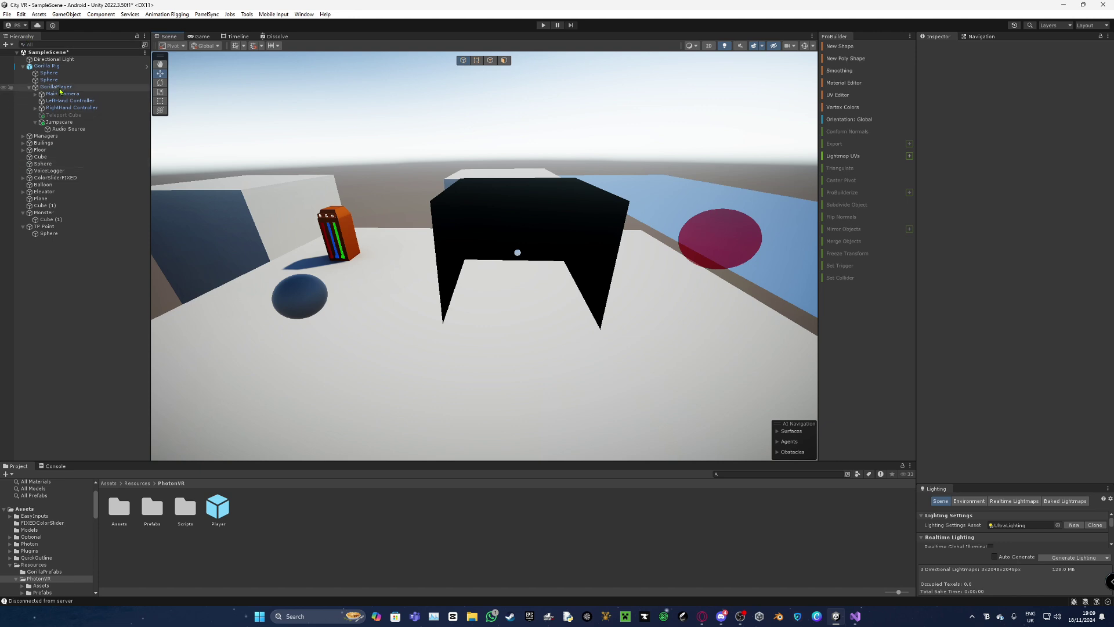
Parent Gorilla Rig to TP Point and set its position to X 0, Y 0, Z 0.
left_click_drag(46, 66, 48, 235)
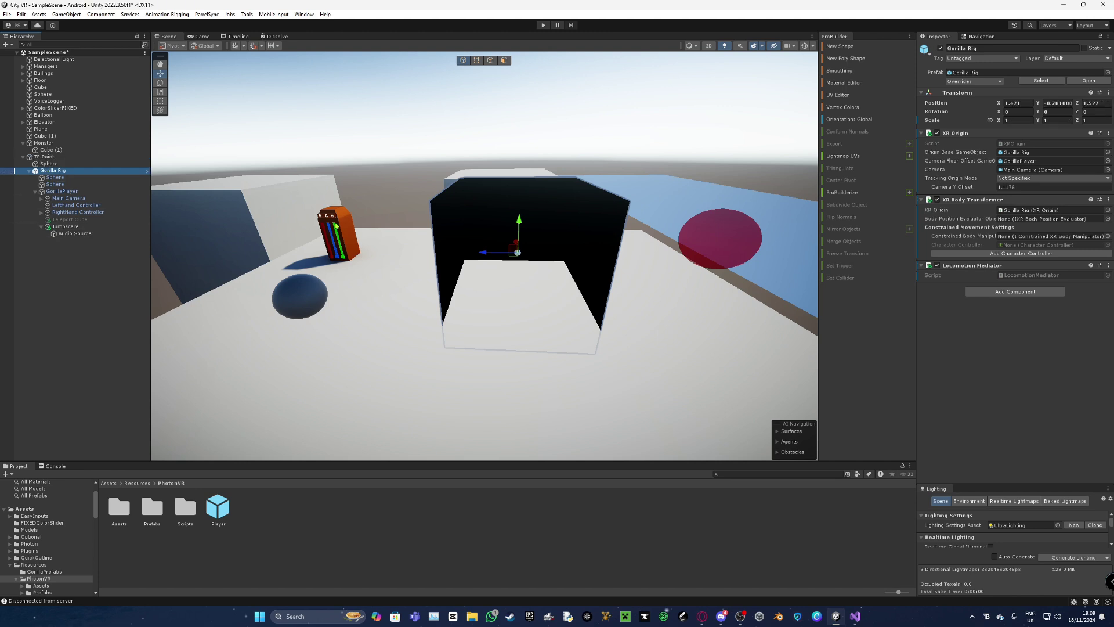
left_click(1023, 103)
type("0")
key("Return")
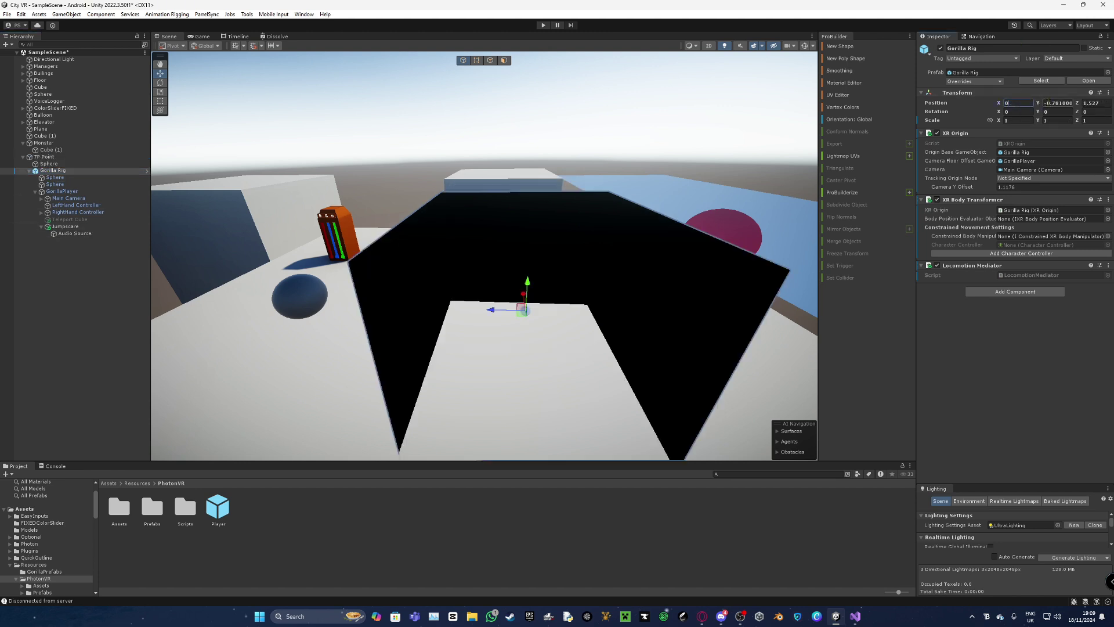
left_click(1055, 102)
type("0")
left_click(1087, 103)
type("0")
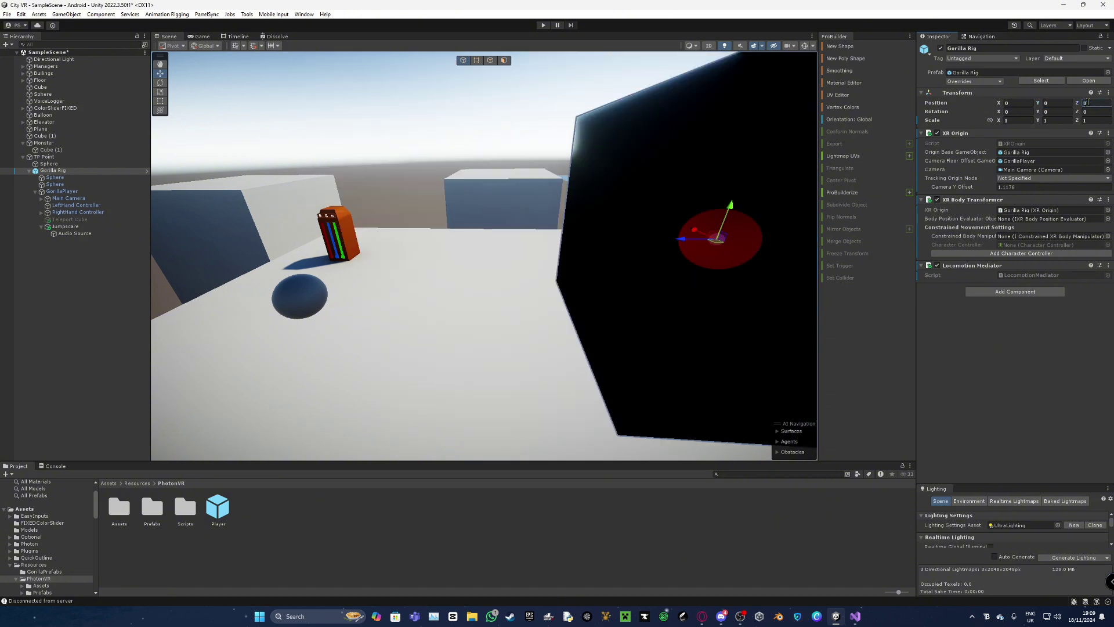
key("Return")
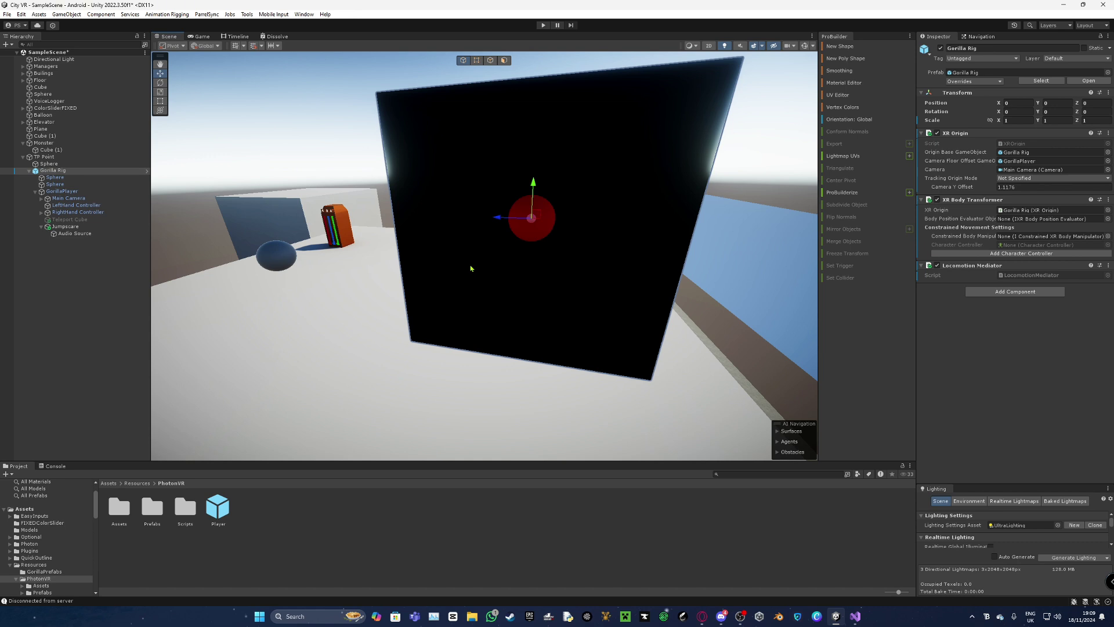
Examine from several angles and distances how the rig's black Jumpscare box sits around TP Point's red sphere.
right_click_drag(470, 268, 584, 252)
right_click_drag(686, 281, 580, 253)
key("s")
right_click_drag(491, 265, 412, 259)
key("w")
key("s")
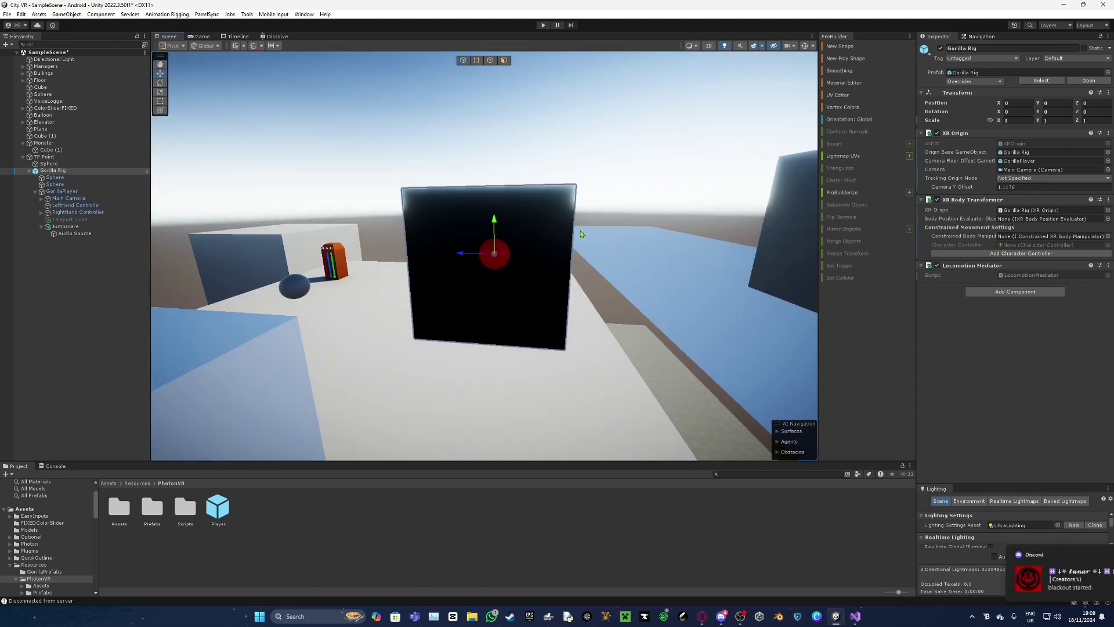
right_click_drag(496, 242, 505, 261)
key("s")
key("w")
key("w")
scroll(472, 240, "down", 4)
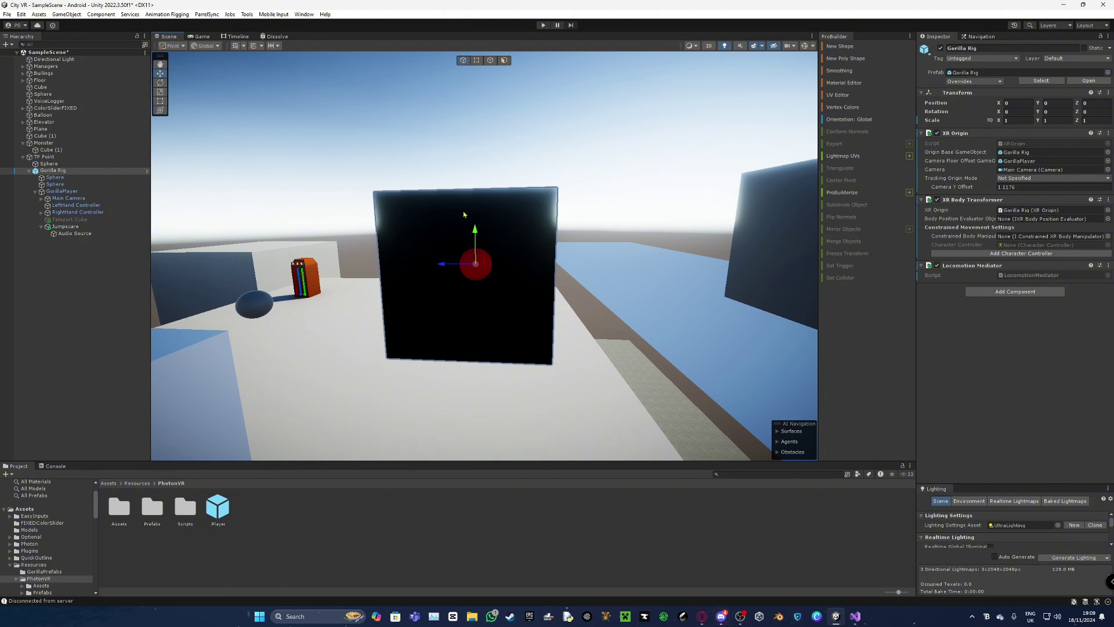
key("w")
mouse_move(445, 289)
right_mouse_down()
mouse_move(430, 313)
mouse_move(436, 301)
right_mouse_up()
key("s")
key("w")
key("s")
key("w")
right_click_drag(522, 330, 522, 282)
key("s")
key("w")
key("s")
right_click_drag(500, 209, 538, 211)
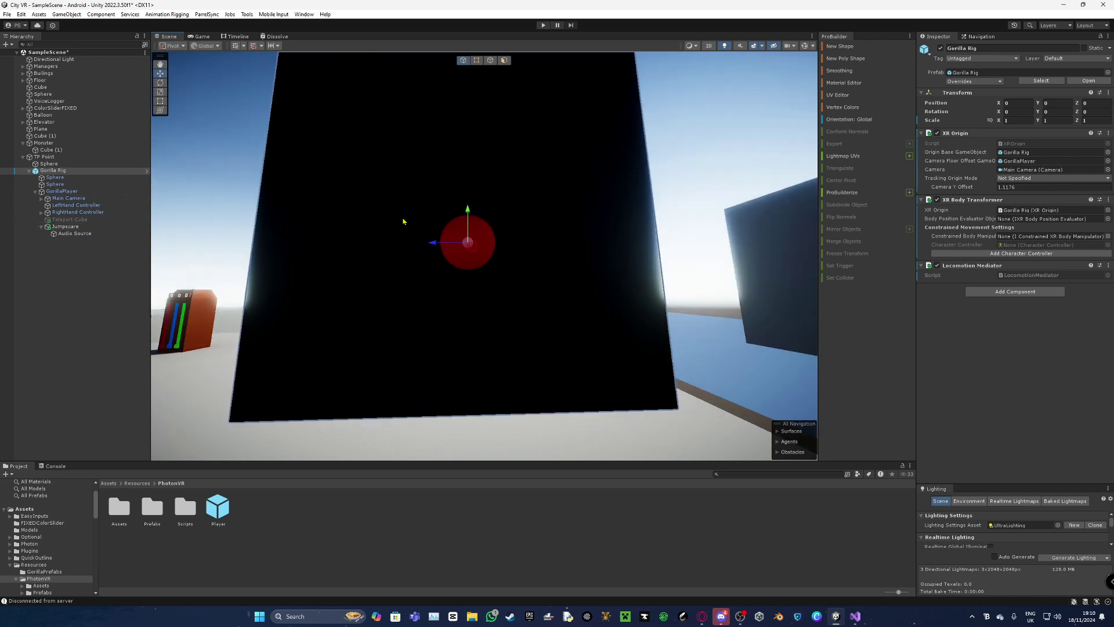
key("s")
right_click_drag(578, 179, 546, 229)
key("w")
key("s")
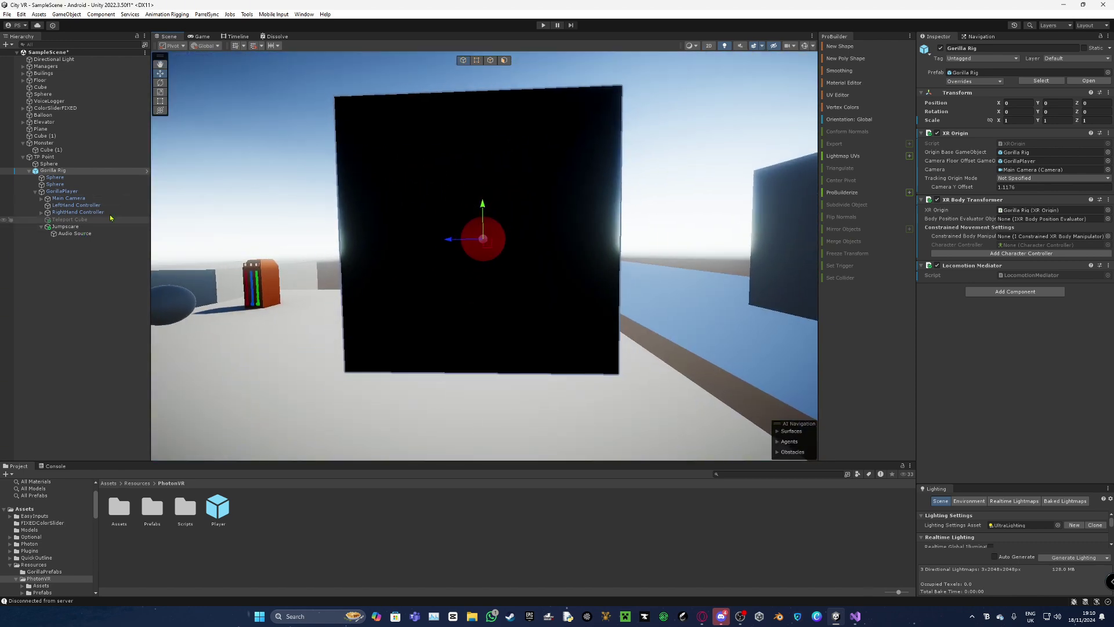
right_click_drag(433, 278, 473, 139)
left_click(471, 133)
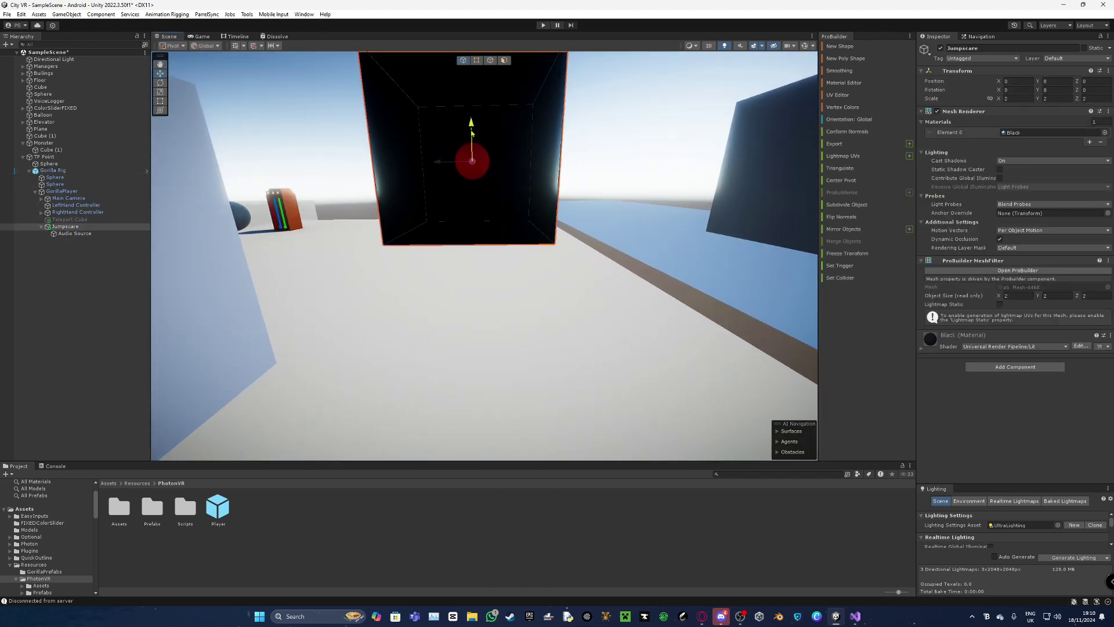
left_click_drag(472, 133, 472, 173)
right_click_drag(464, 226, 377, 212)
key("ctrl+z")
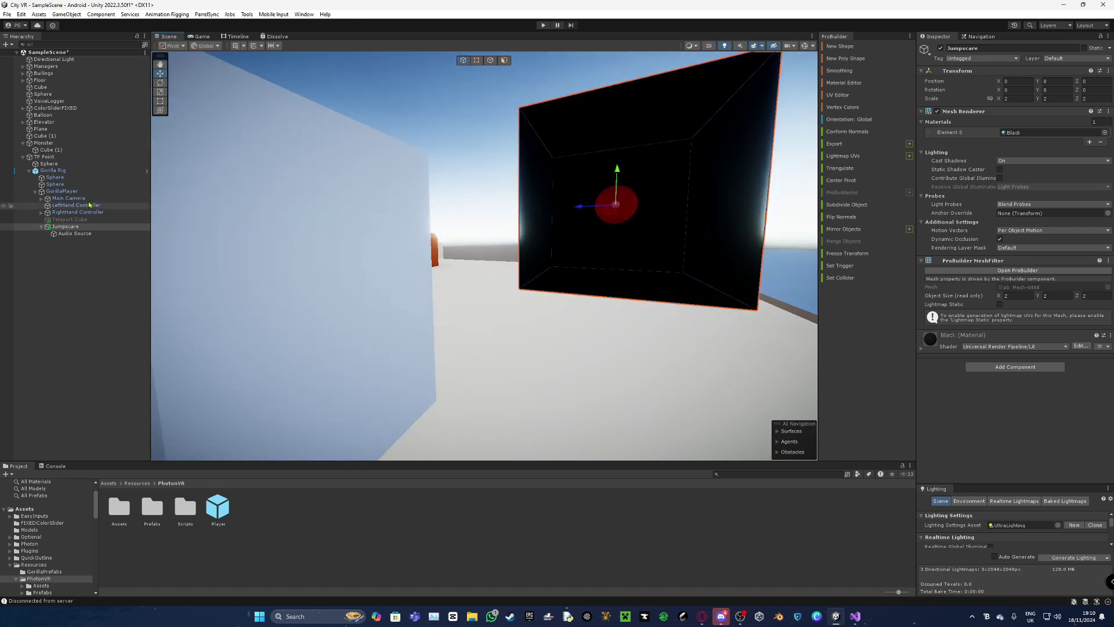
Move Gorilla Rig out of TP Point to the scene root below Directional Light and lower it slightly.
left_click_drag(53, 170, 49, 64)
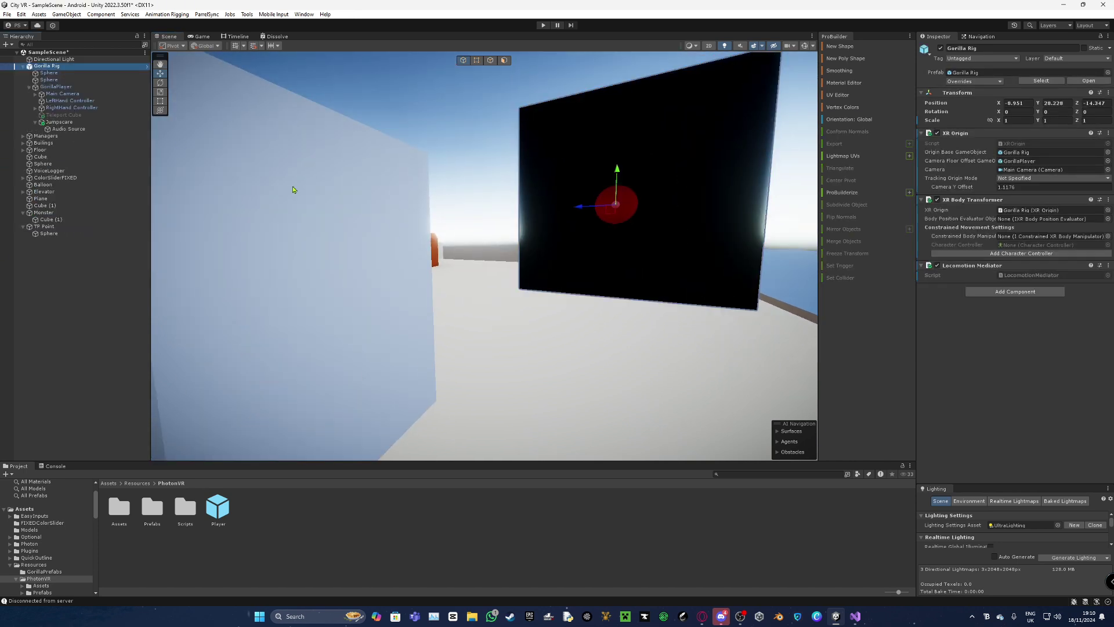
right_click_drag(293, 189, 547, 256)
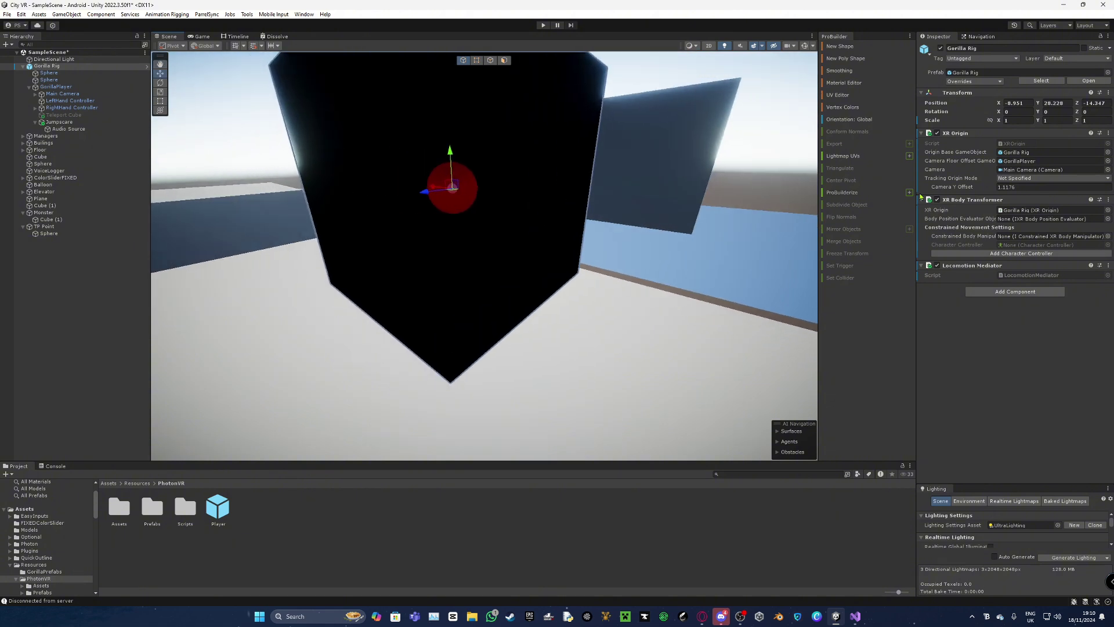
right_click_drag(635, 130, 562, 145)
mouse_move(560, 145)
left_mouse_down()
mouse_move(555, 195)
mouse_move(560, 155)
left_mouse_up()
Review TP Point's Sphere, the Monster's Cube (1), and the Jumpscare object with its Audio Source.
left_click(55, 233)
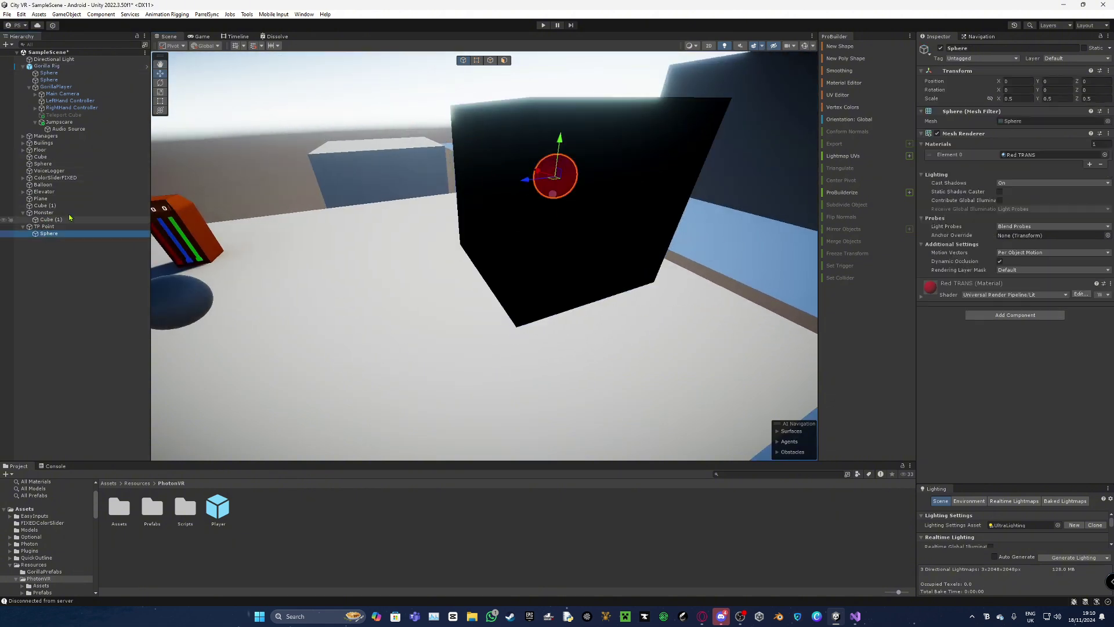
right_click_drag(409, 226, 479, 196)
key("w")
left_click(51, 219)
right_click_drag(413, 235, 372, 235)
key("a")
left_click(64, 129)
left_click(78, 122)
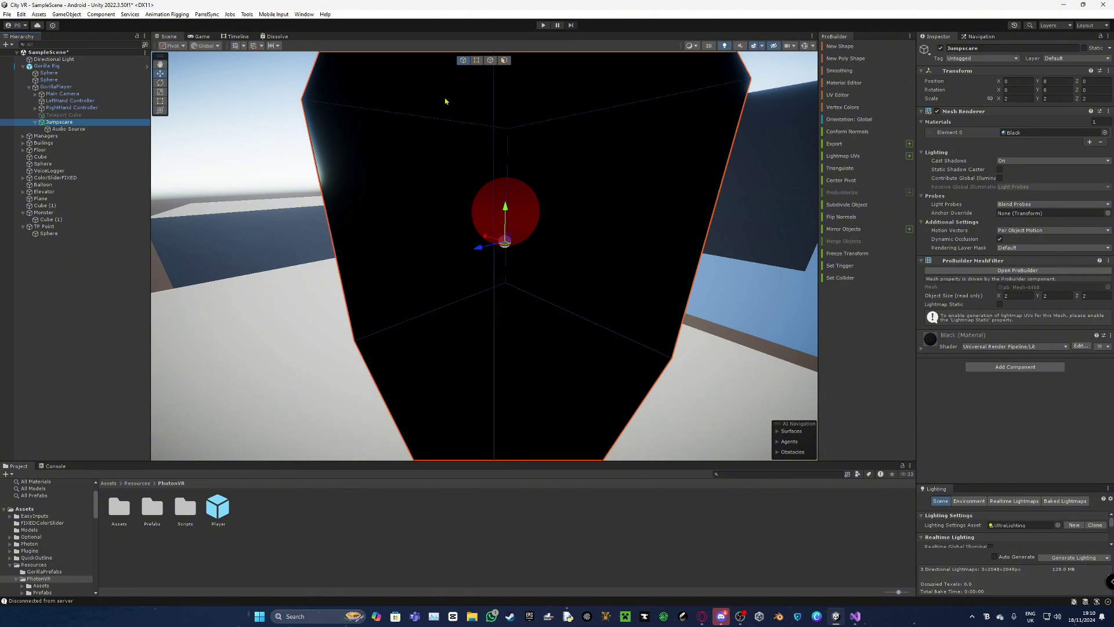
Deactivate the Jumpscare object under GorillaPlayer.
left_click(554, 398)
key("s")
right_click_drag(555, 398, 546, 248)
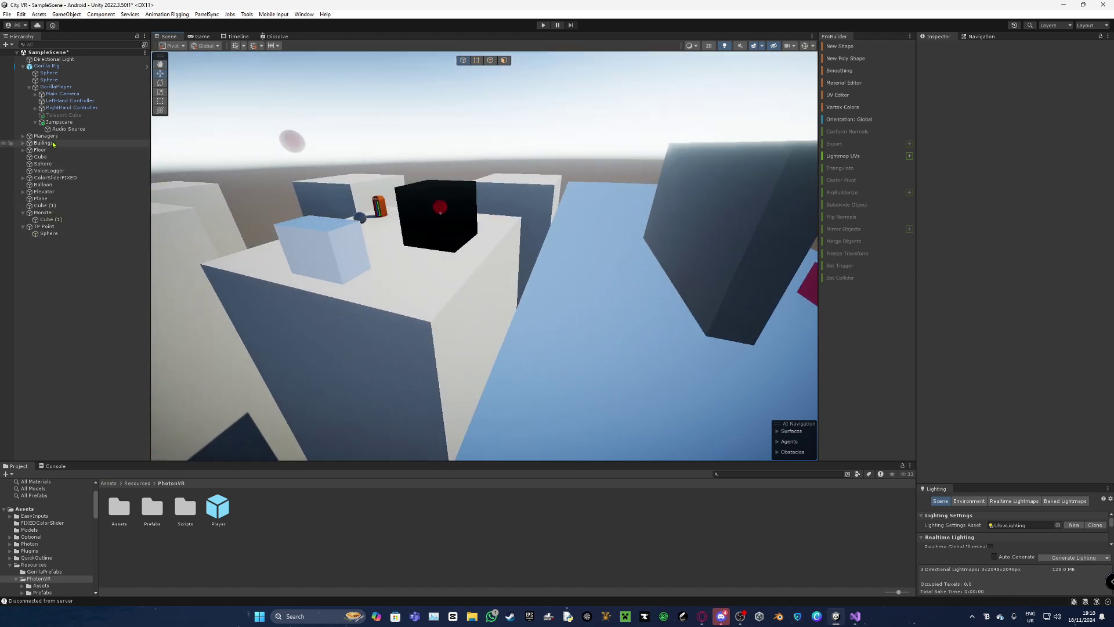
left_click(58, 122)
left_click(941, 48)
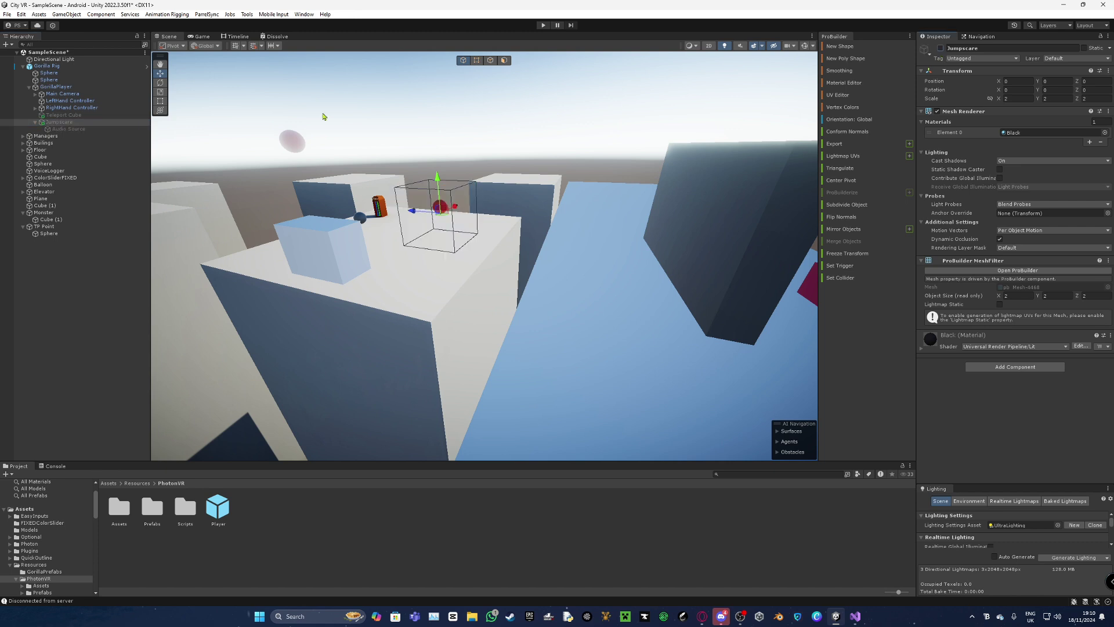
Compare the hand tag in Cube (1)'s Jump Scare New script with the tags on LeftHand Controller and GorillaPlayer.
left_click(49, 220)
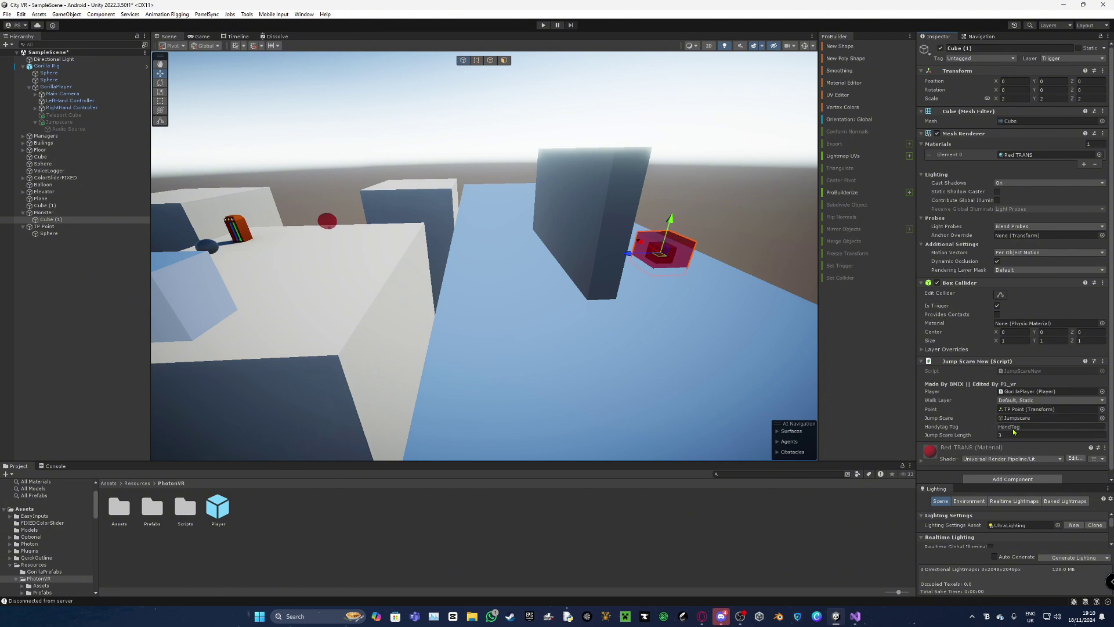
left_click(72, 101)
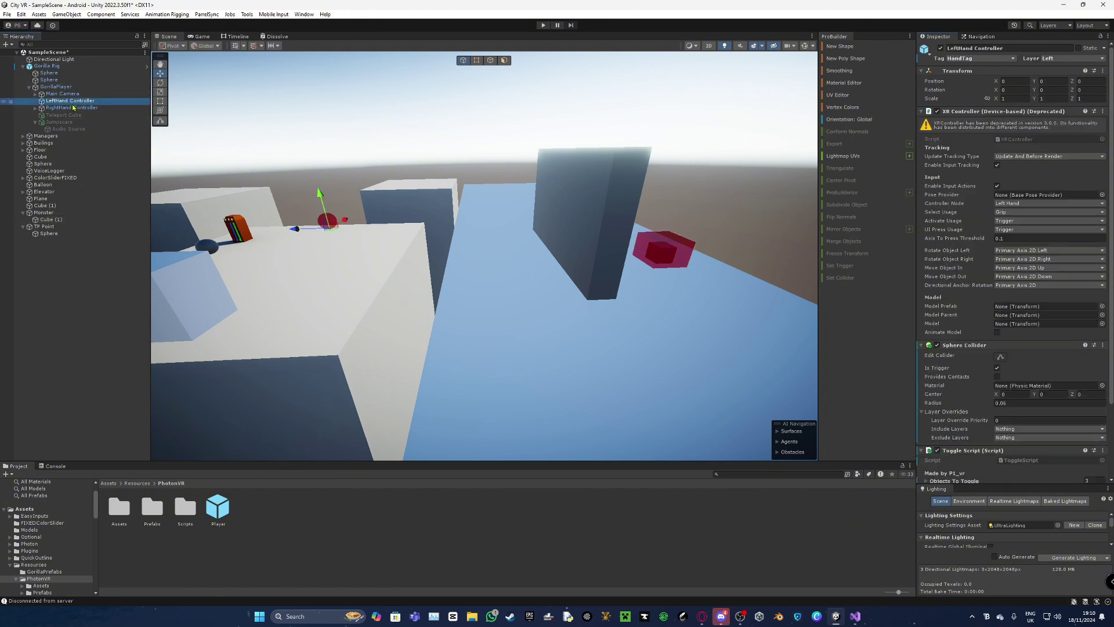
left_click(56, 86)
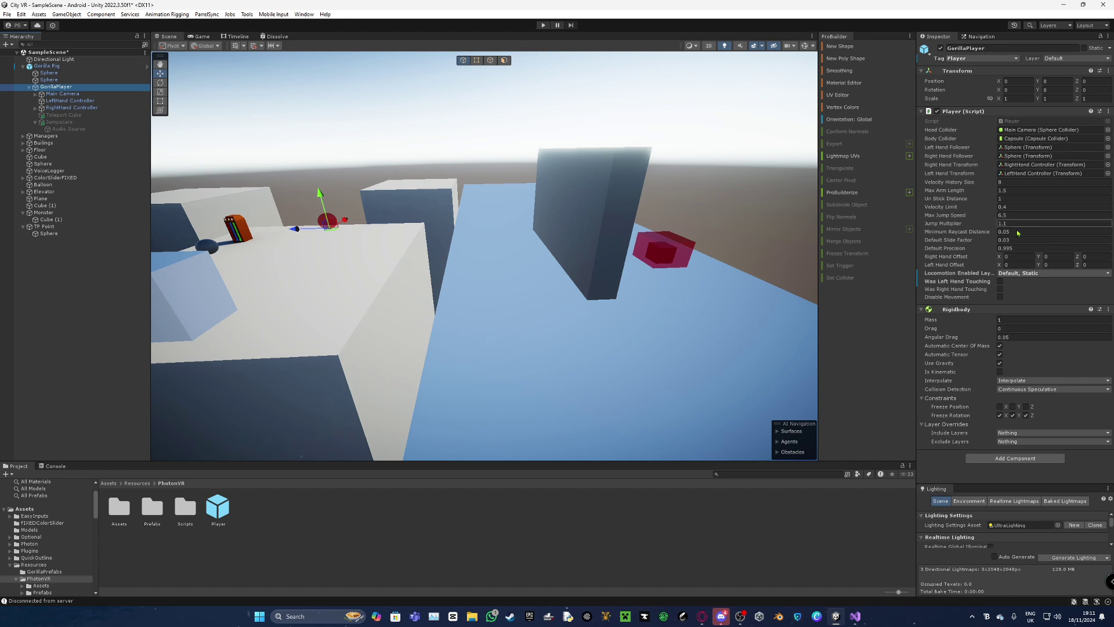
left_click(110, 101)
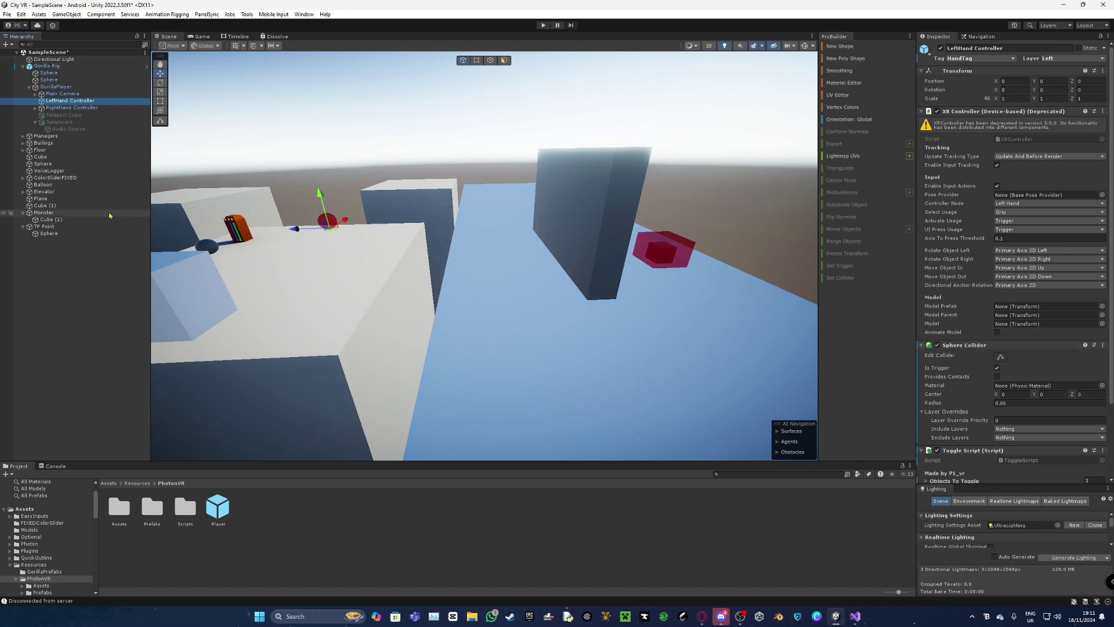
left_click(47, 220)
scroll(1015, 329, "down", 1)
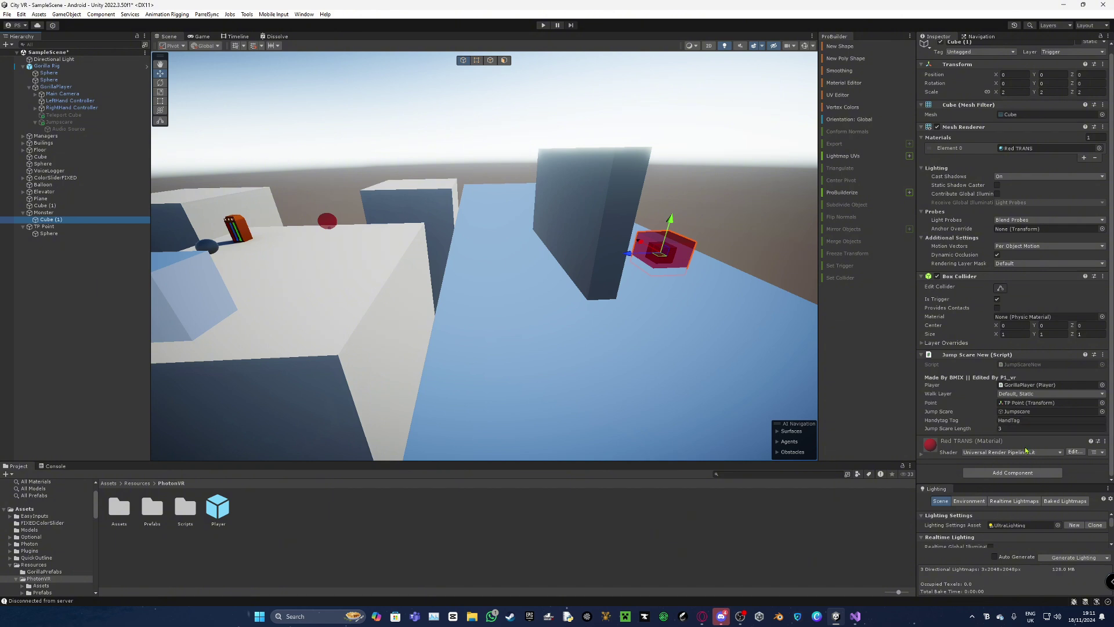
Show the scene gizmos and expand the Monster's Better Horror AI script settings.
right_click_drag(390, 228, 335, 223)
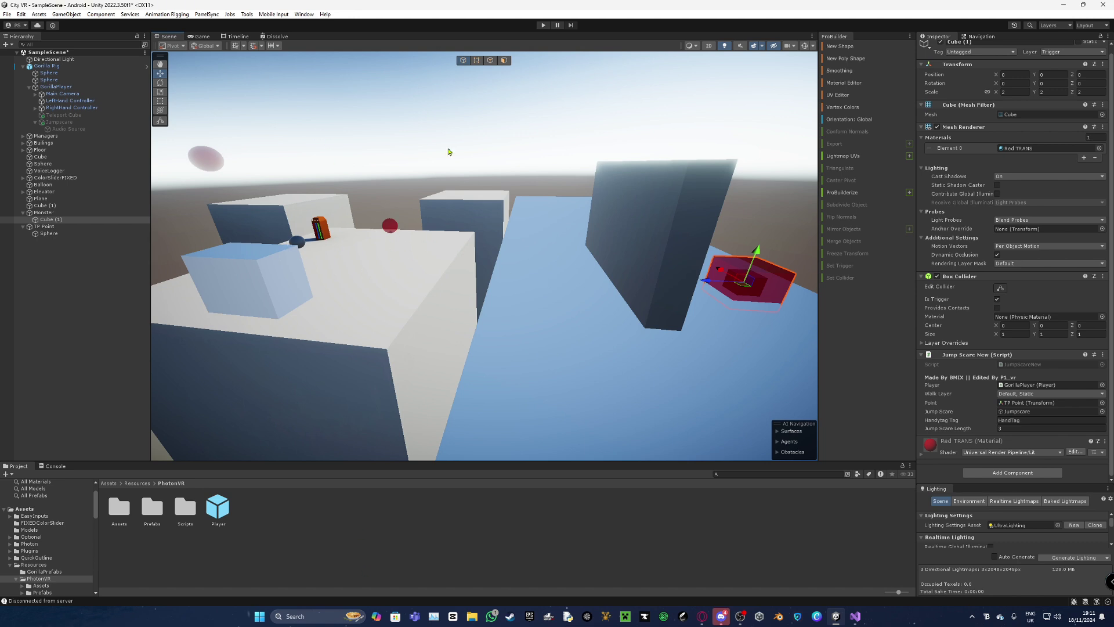
left_click(805, 47)
right_click_drag(391, 155, 448, 174)
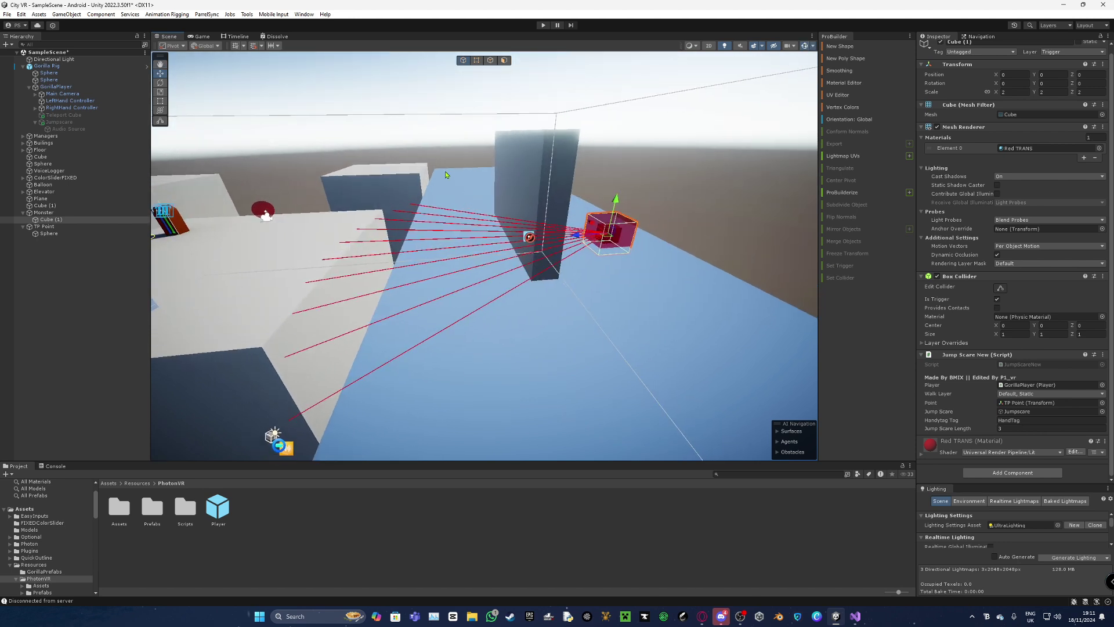
left_click(43, 212)
left_click(981, 370)
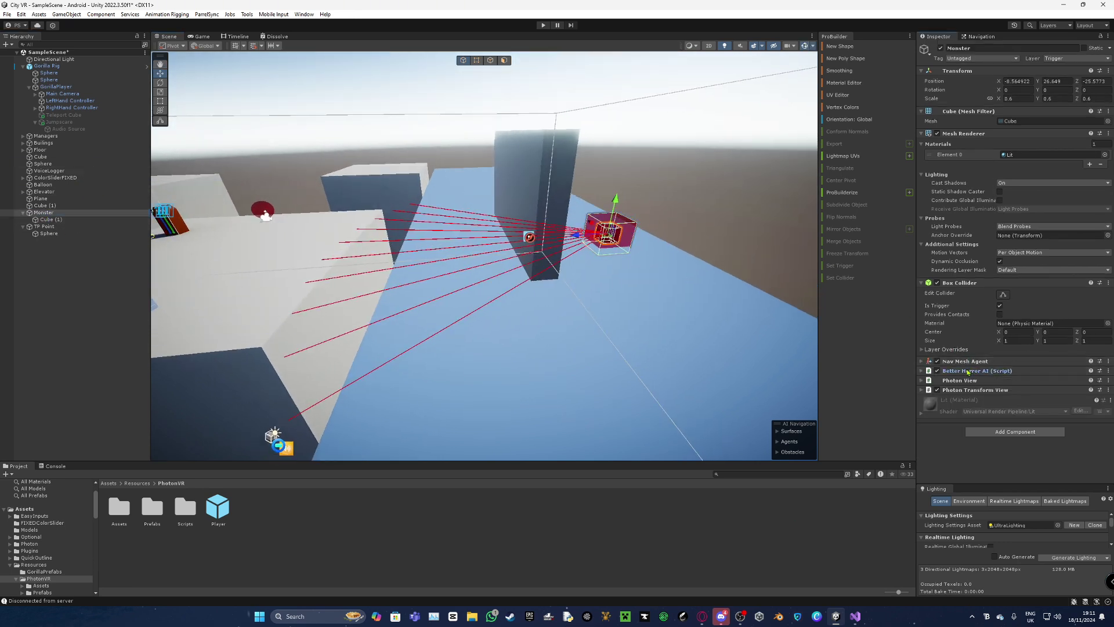
scroll(1017, 331, "down", 5)
Run the scene and move GorillaPlayer near the Monster in the Scene view to test its chase behaviour.
left_click(542, 25)
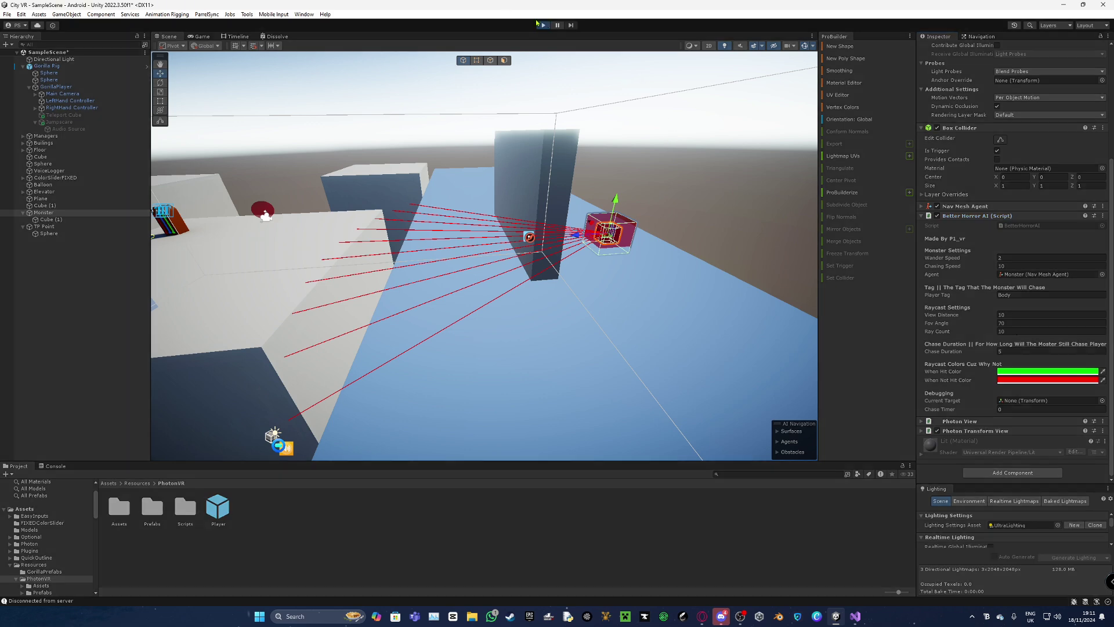
left_click(166, 36)
left_click(69, 86)
right_click_drag(588, 242, 682, 254)
key("w")
key("d")
left_click_drag(722, 227, 498, 203)
right_click_drag(497, 203, 398, 255)
key("s")
left_click_drag(398, 252, 237, 165)
scroll(238, 165, "down", 5)
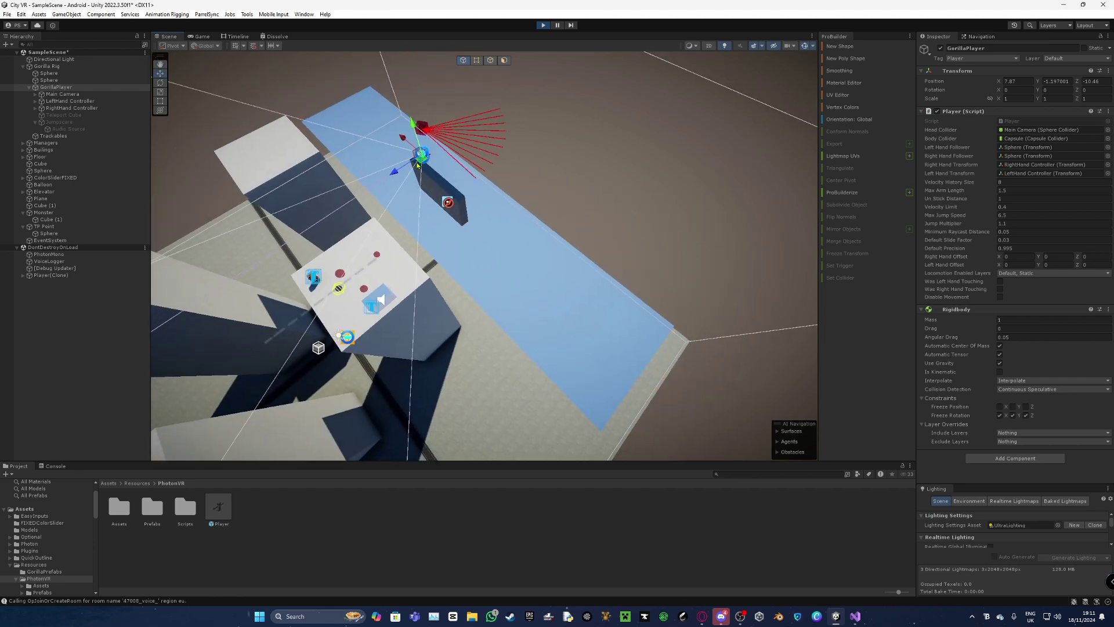
Reposition GorillaPlayer in the running scene, watch the Monster's raycasts up close and stop play mode.
left_click_drag(421, 163, 508, 263)
right_click_drag(509, 263, 495, 169)
key("w")
key("w")
key("w")
key("s")
key("s")
right_click_drag(533, 129, 550, 130)
left_click(542, 26)
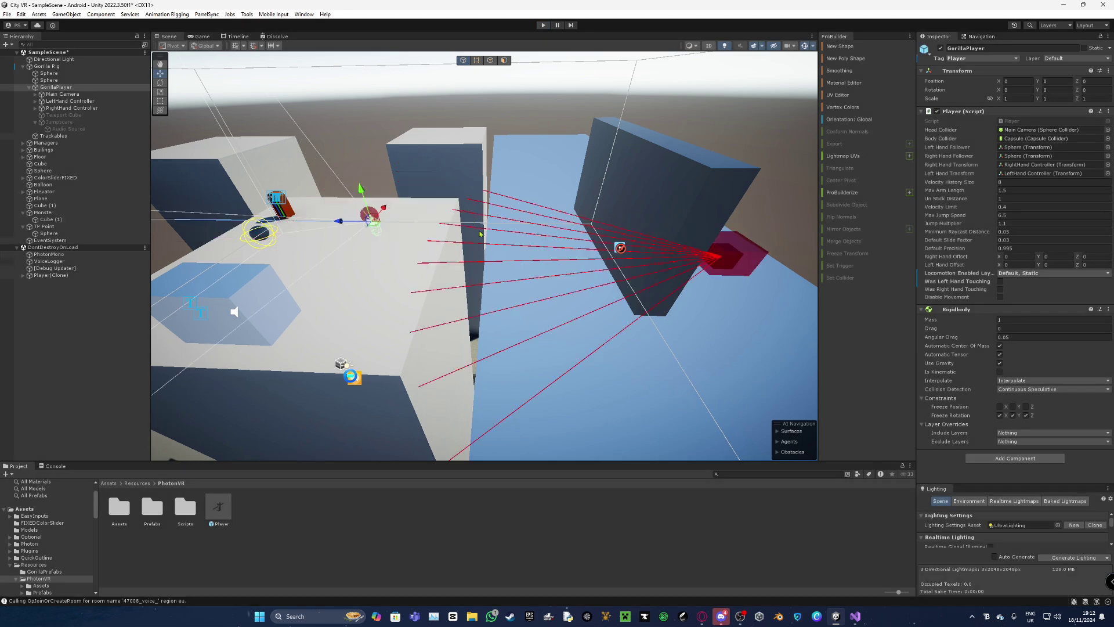
Collapse the Monster's children in the hierarchy and review its Better Horror AI, Photon View and Photon Transform View components.
scroll(540, 335, "down", 3)
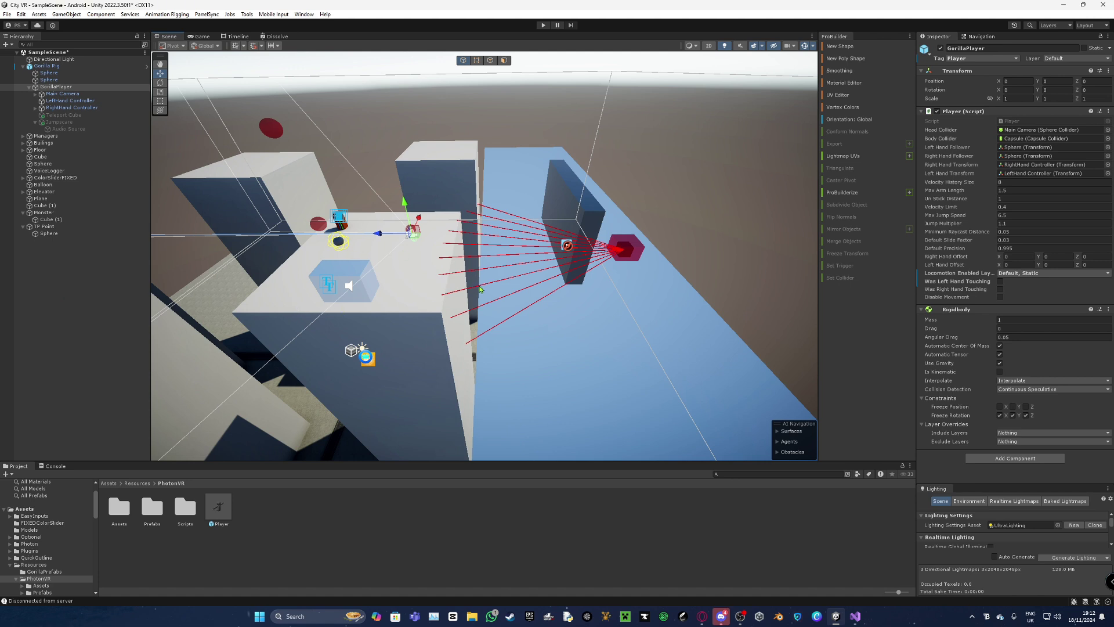
left_click(42, 213)
left_click(22, 213)
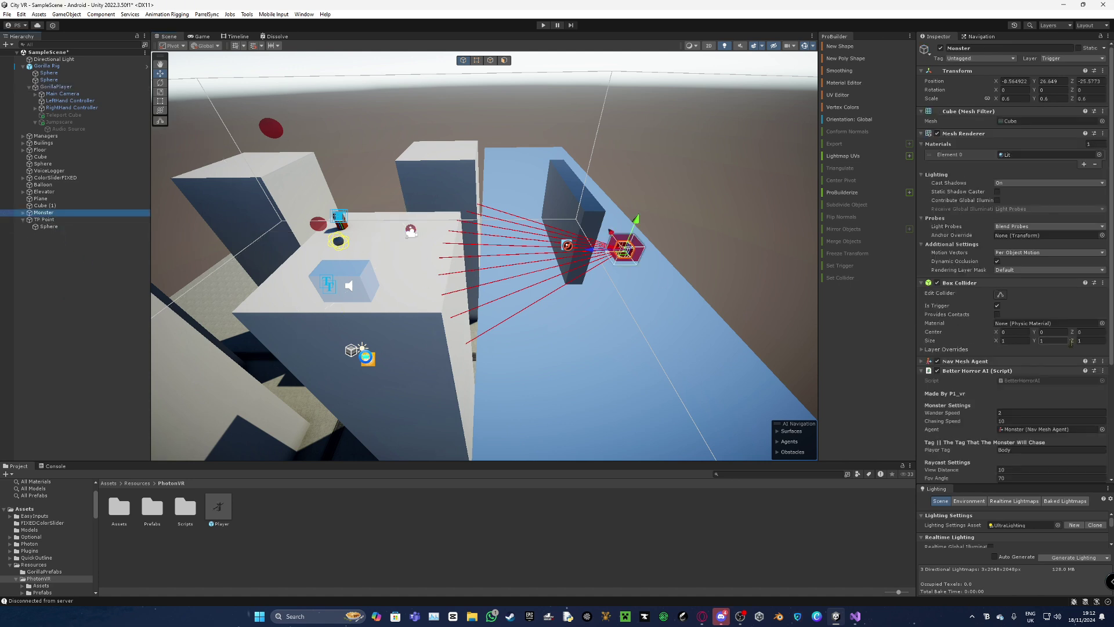
scroll(1070, 343, "down", 5)
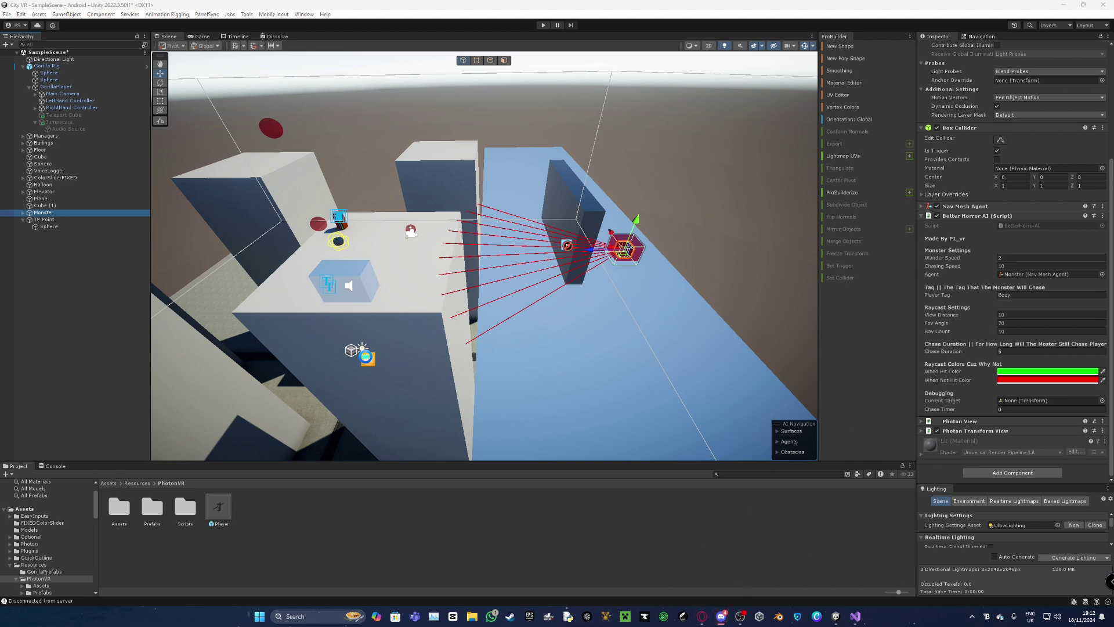
Switch to Discord and read the planned and current scripts in The Coding Hub's scripts-i-might-do channel.
left_click(718, 617)
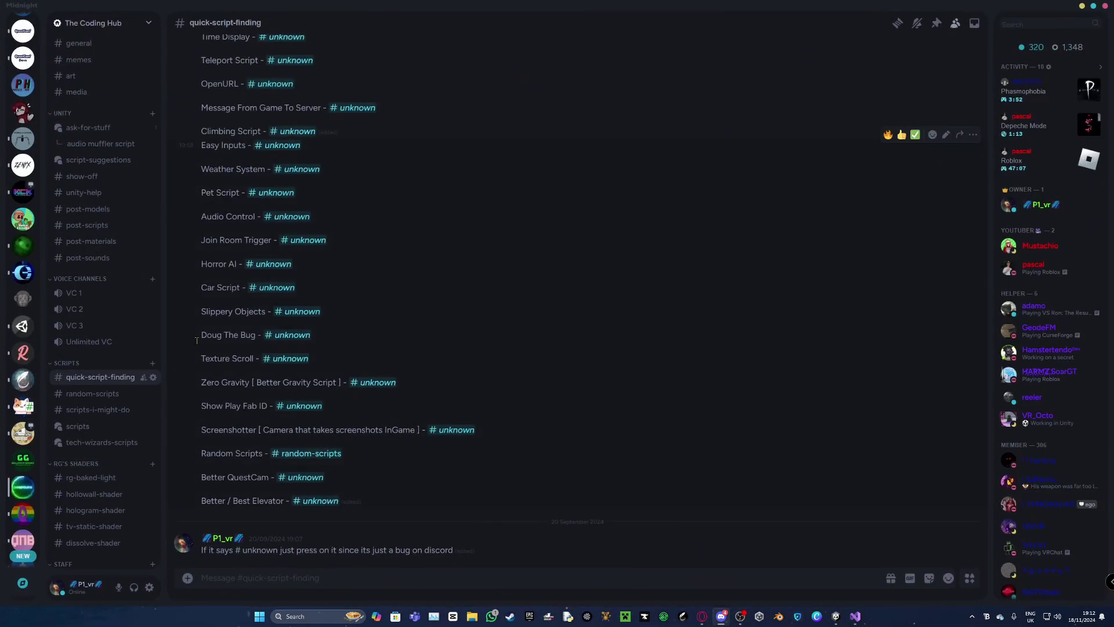
left_click(98, 410)
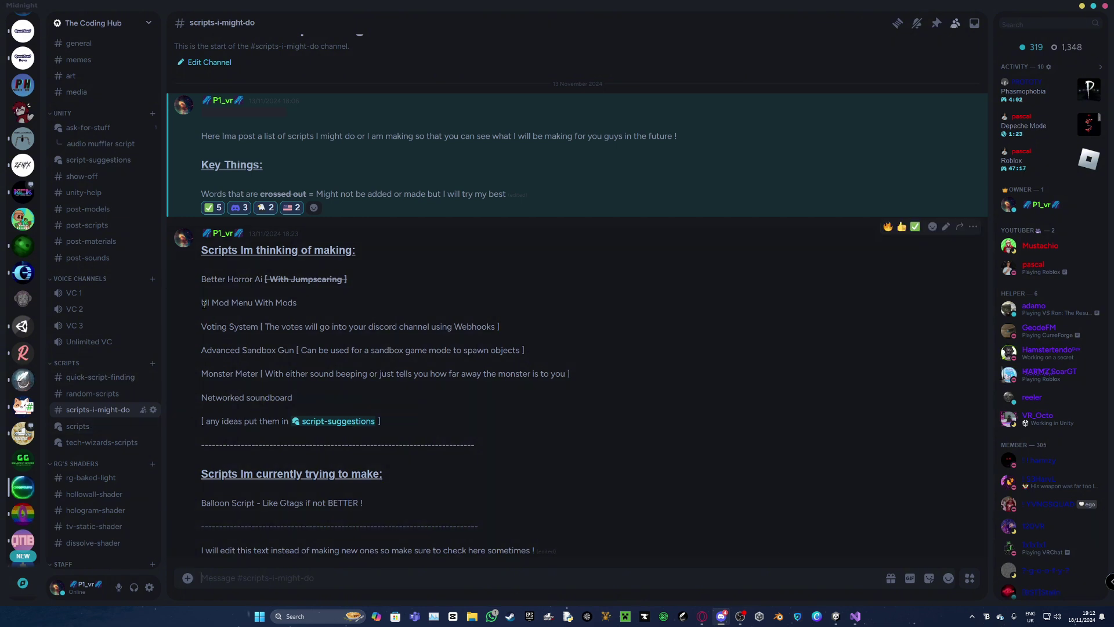
left_click_drag(201, 280, 443, 526)
left_click(422, 427)
left_click_drag(201, 503, 441, 513)
left_click(443, 513)
scroll(23, 232, "up", 3)
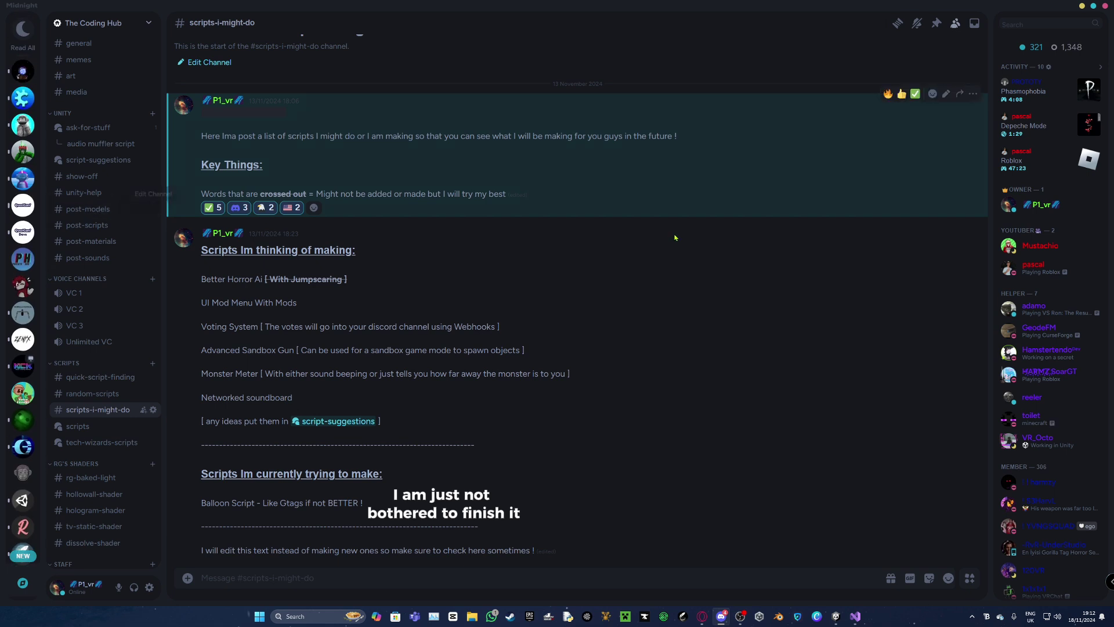